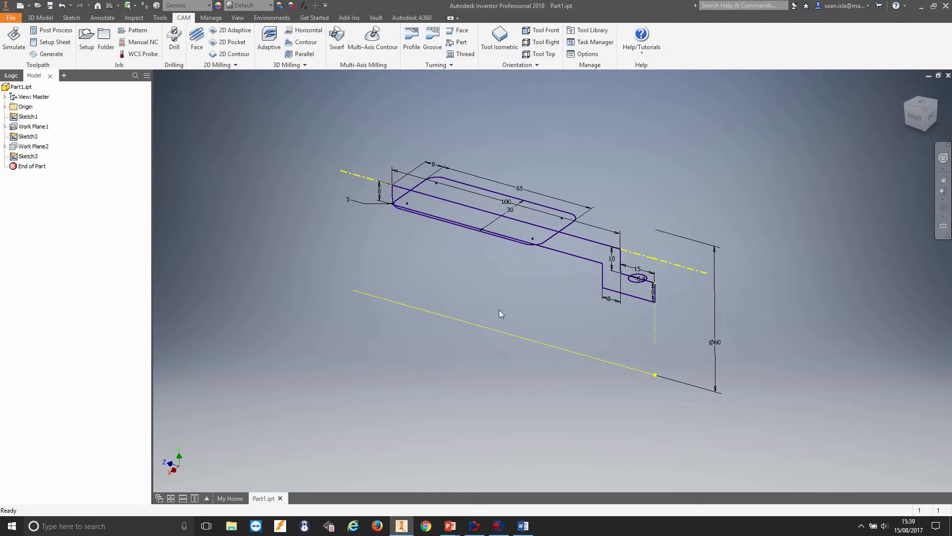
Orbit and zoom out to inspect the dimensioned sleeve profile (100, 65, Ø60)
mouse_move(582, 293)
shift+middle_down()
mouse_move(544, 319)
mouse_move(528, 298)
mouse_move(557, 249)
mouse_move(549, 275)
shift+middle_up()
scroll(610, 281, down, 4)
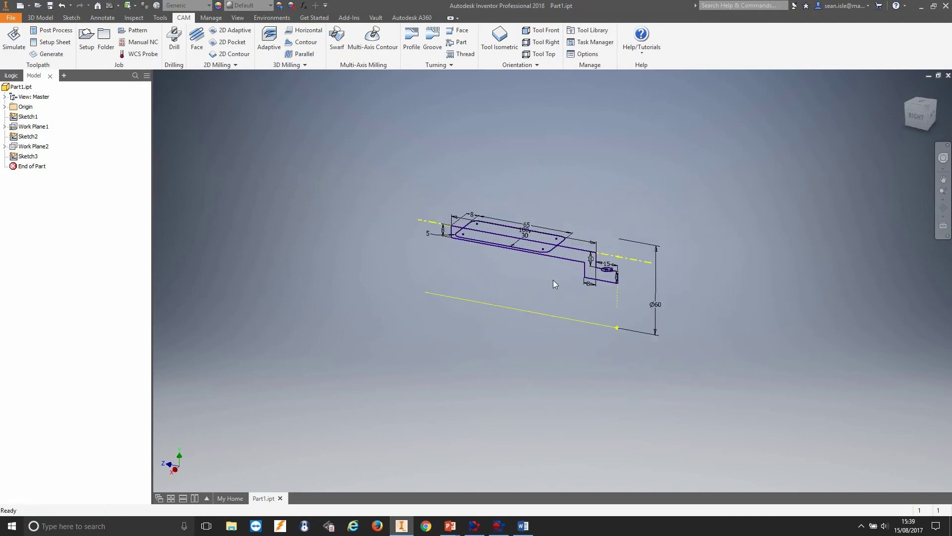
scroll(555, 284, down, 3)
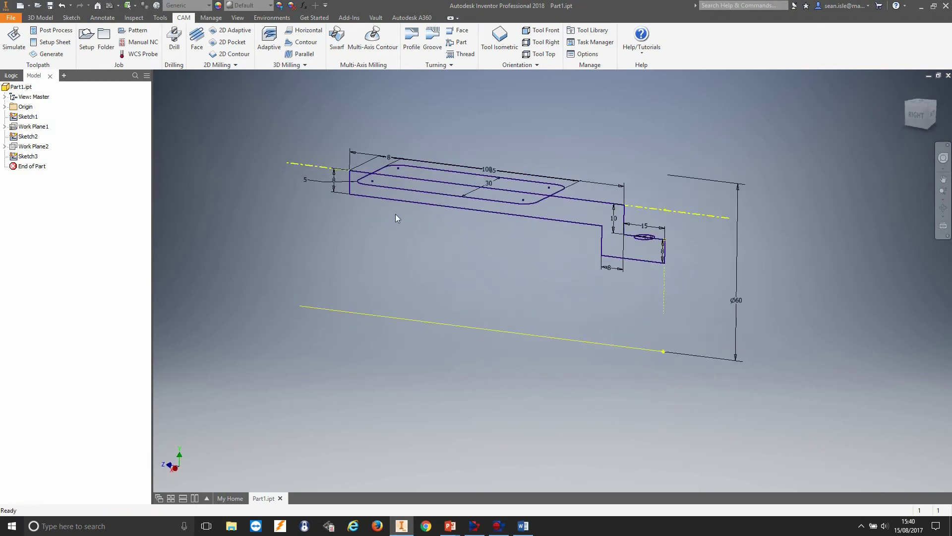
Revolve the sleeve profile a full 360° about the yellow centre line
click(40, 17)
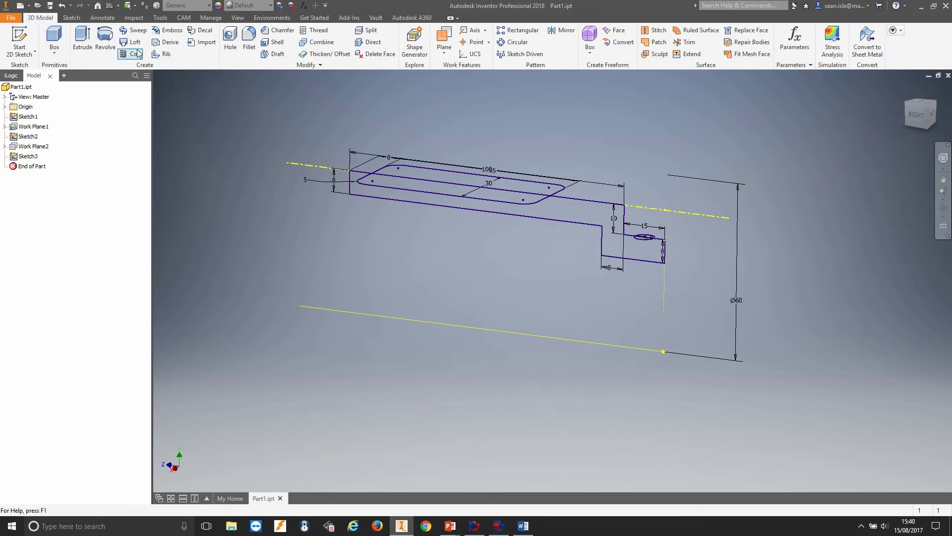
click(111, 39)
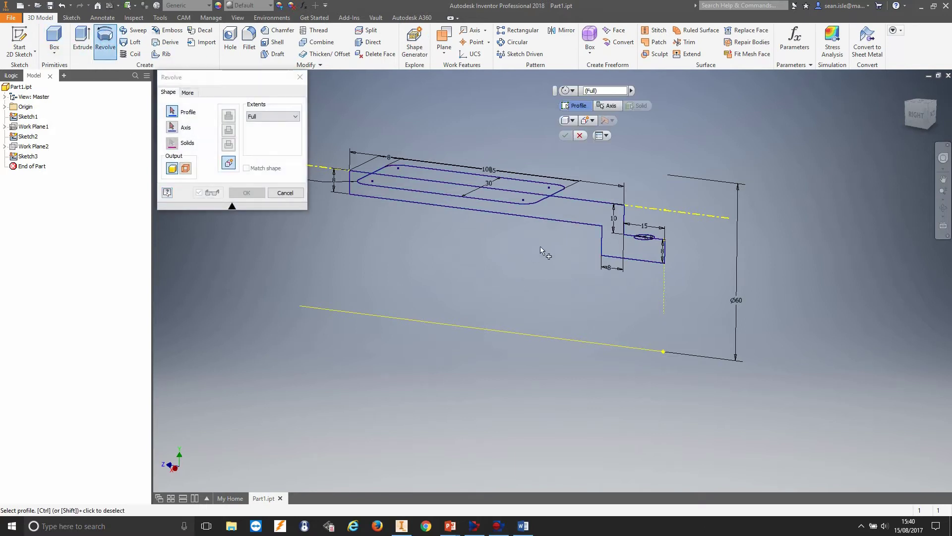
click(576, 219)
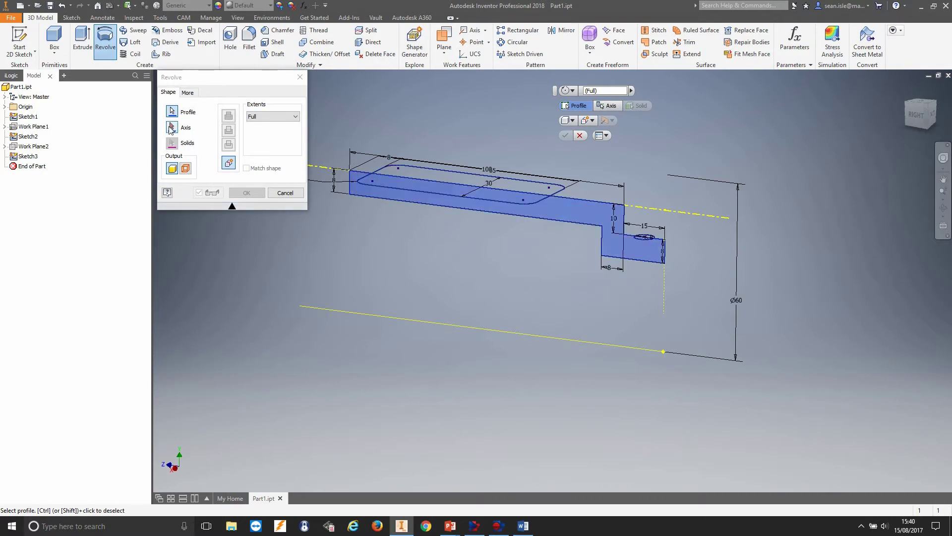
click(171, 128)
click(478, 328)
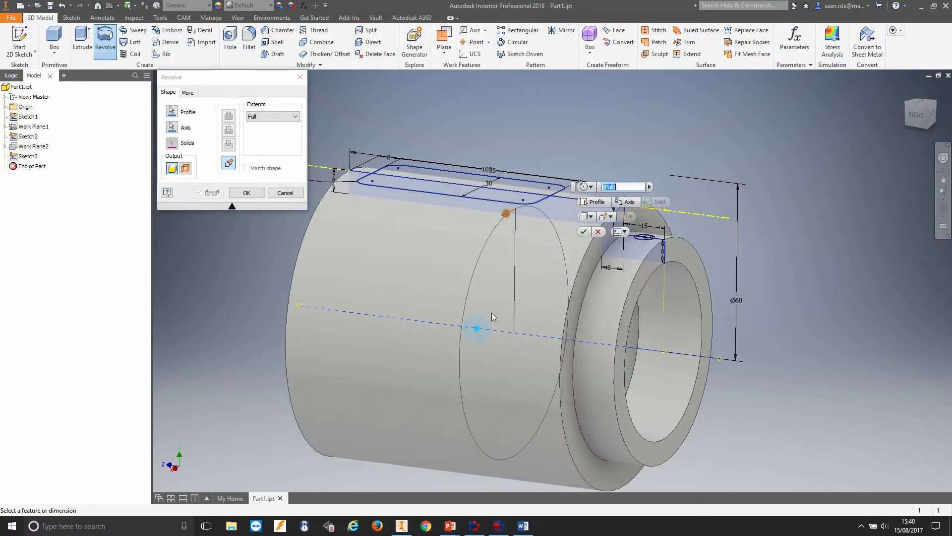
shift+middle_drag(529, 265, 507, 268)
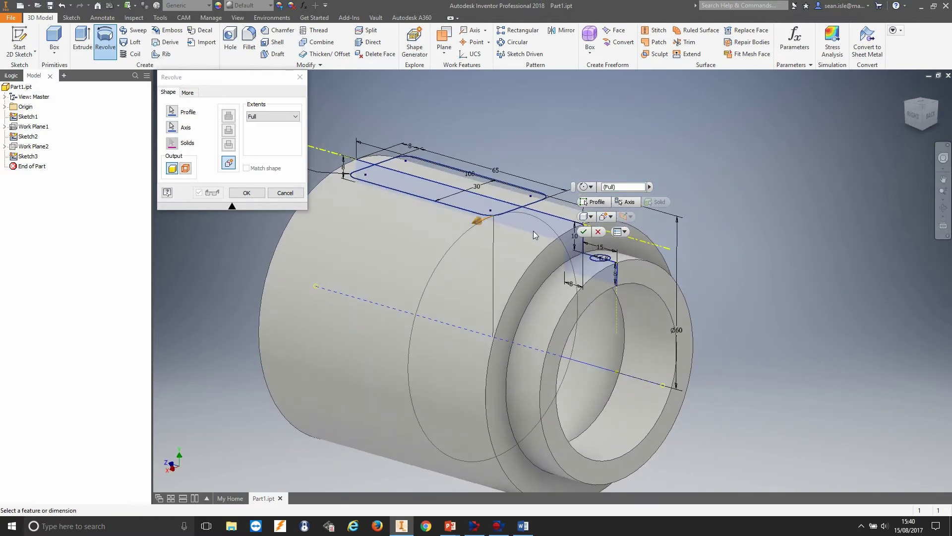
click(587, 234)
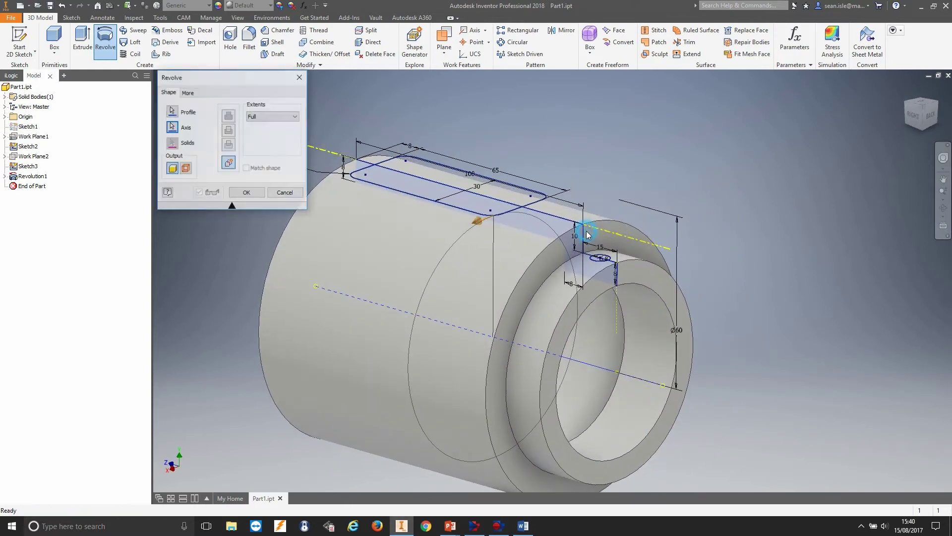
scroll(594, 186, up, 3)
shift+middle_drag(594, 188, 602, 168)
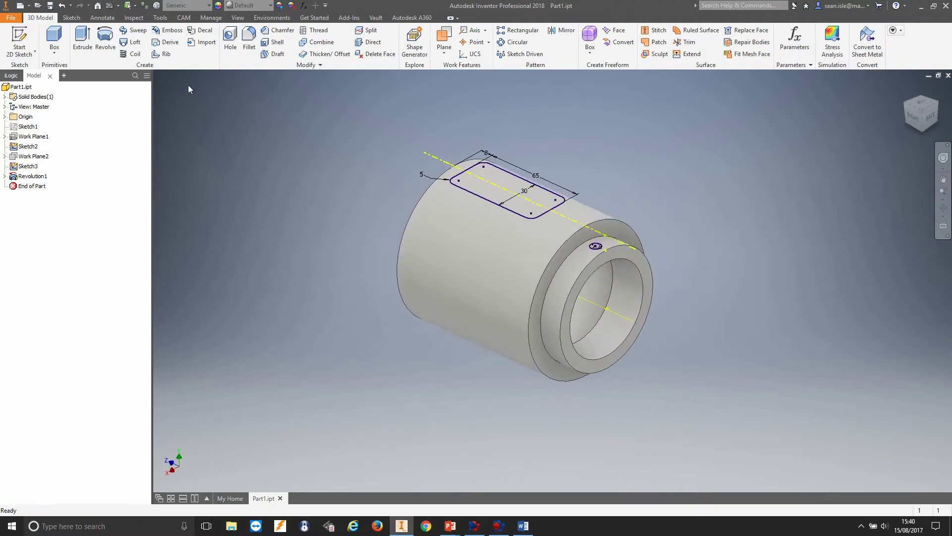
Extrude-cut the rounded slot rectangle 20 mm deep into the sleeve wall
click(82, 39)
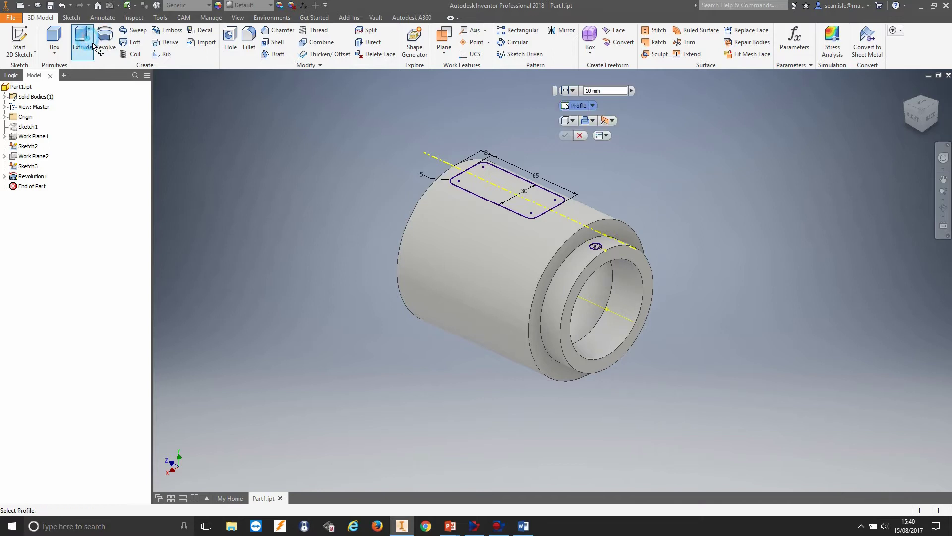
click(500, 186)
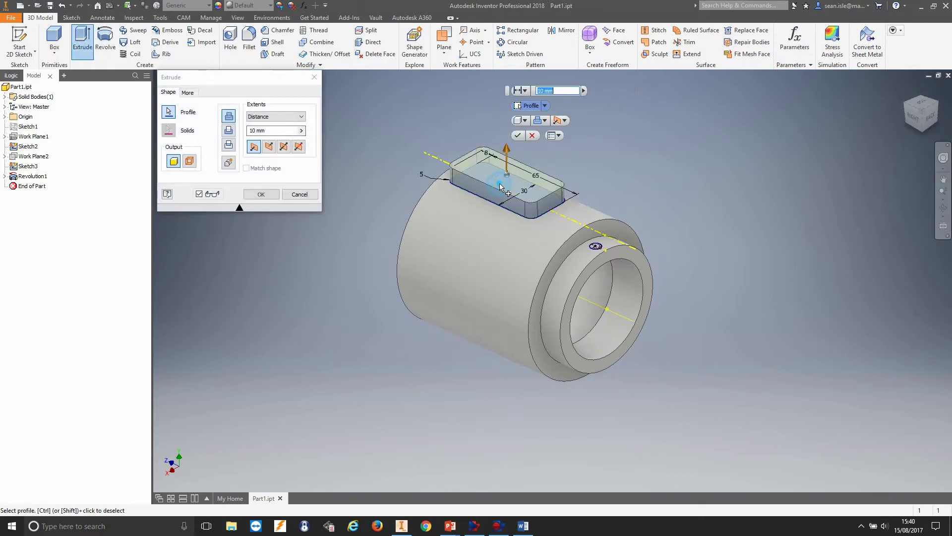
click(229, 130)
drag(564, 92, 531, 92)
text(20)
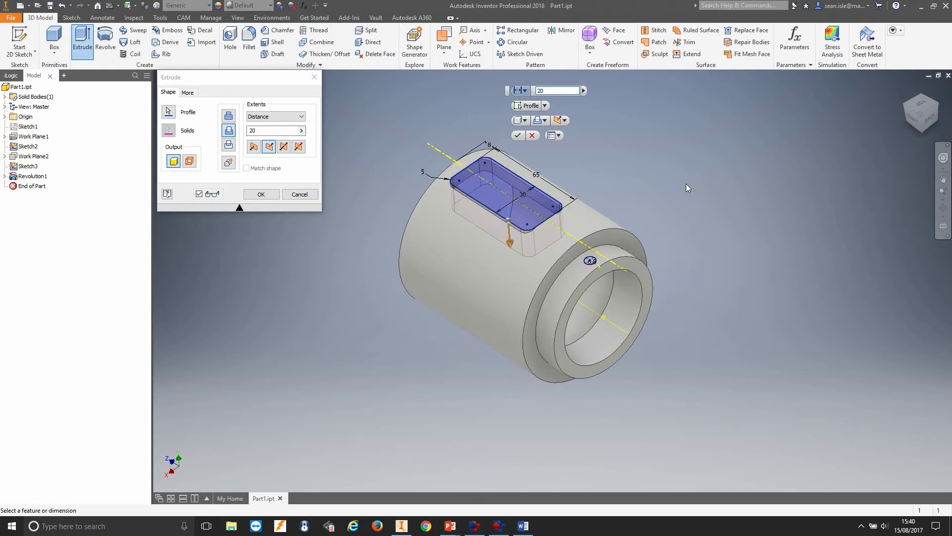
shift+middle_drag(686, 184, 560, 165)
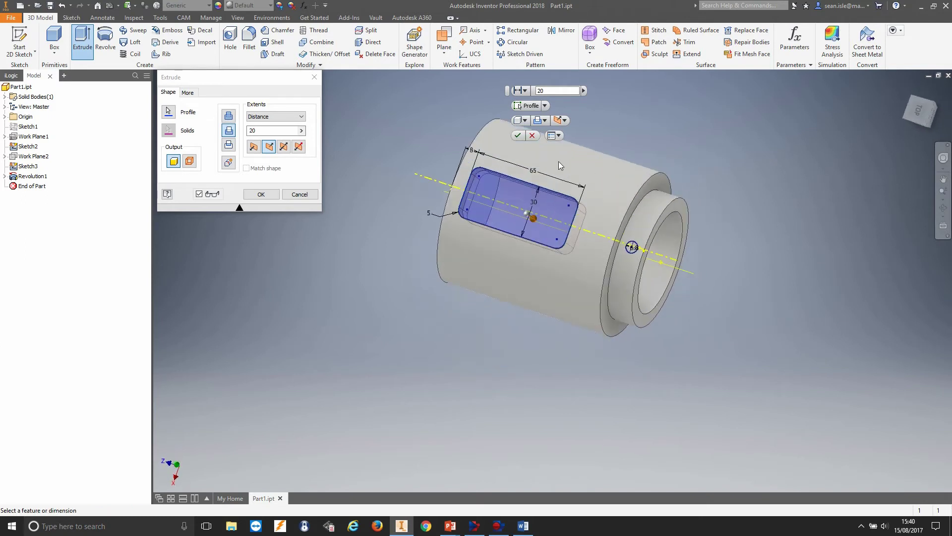
click(517, 135)
shift+middle_drag(519, 139, 459, 187)
scroll(625, 246, down, 5)
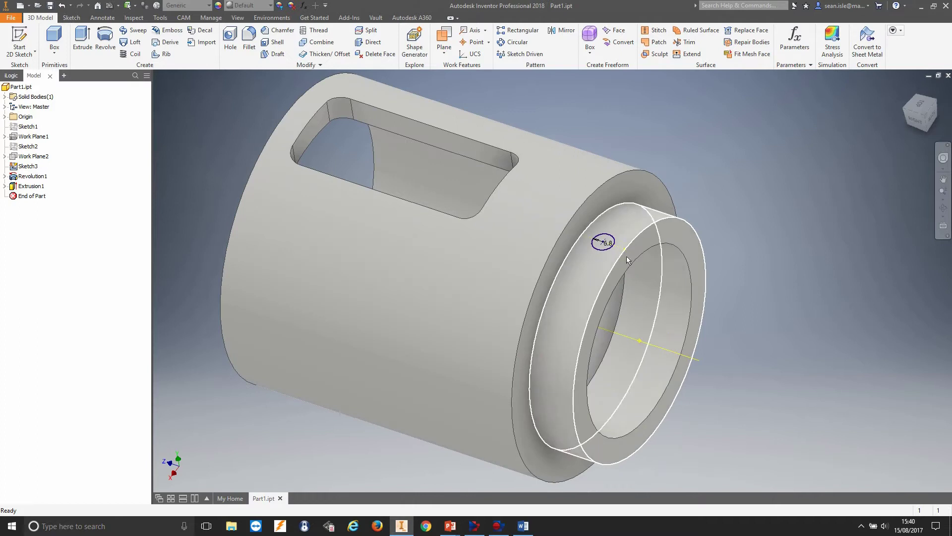
Extrude-cut the small 6.8 mm circle 20 mm through the sleeve's shoulder
key(e)
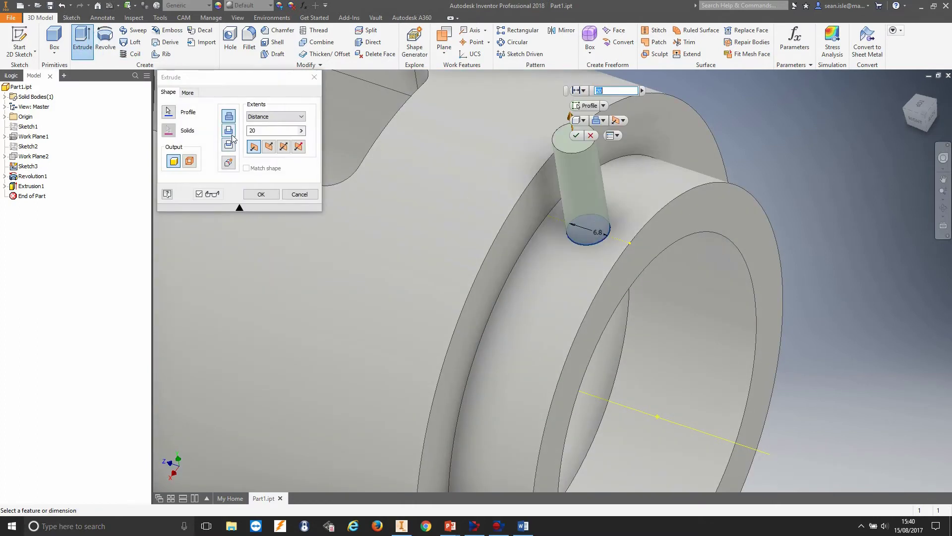
click(229, 130)
shift+middle_drag(341, 159, 613, 261)
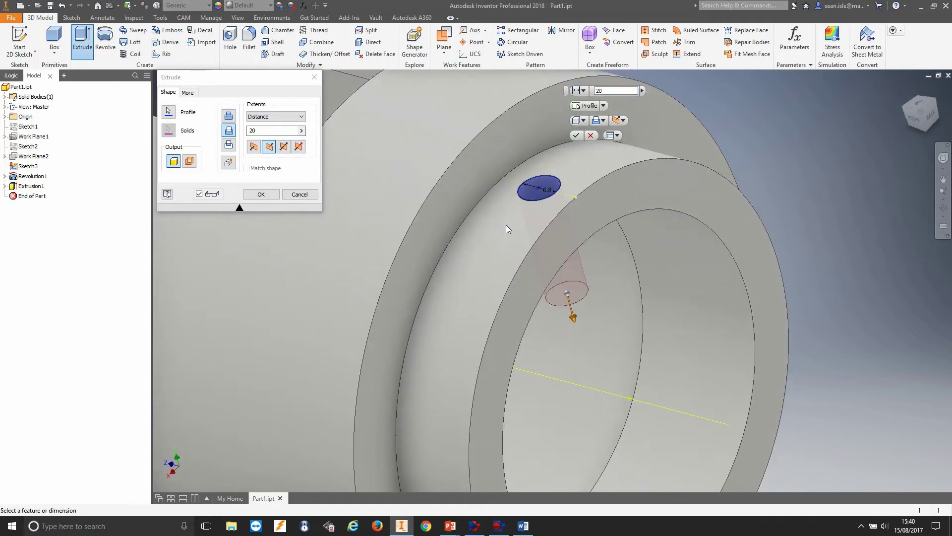
click(576, 135)
Orbit the part to inspect the slot and hole, briefly selecting Extrusion1
scroll(673, 197, down, 5)
scroll(682, 173, up, 3)
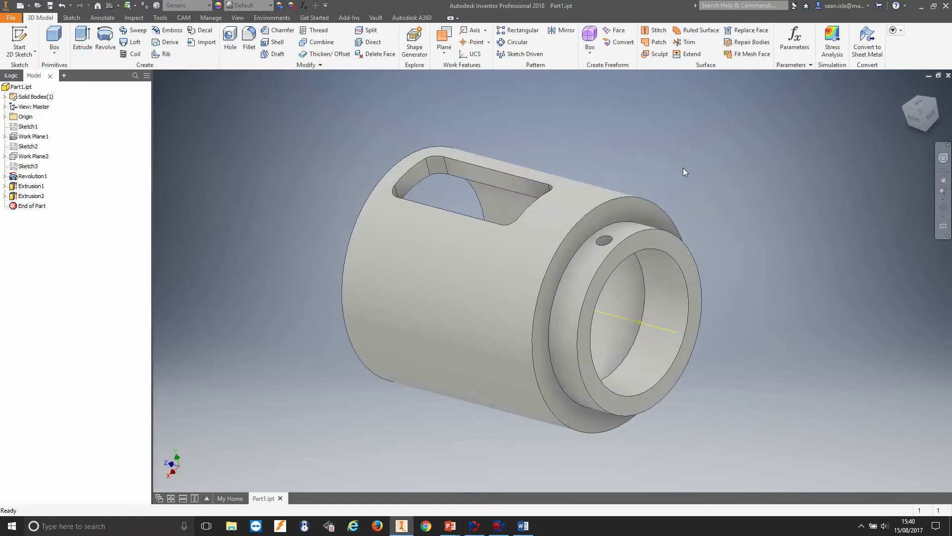
shift+middle_drag(683, 168, 706, 199)
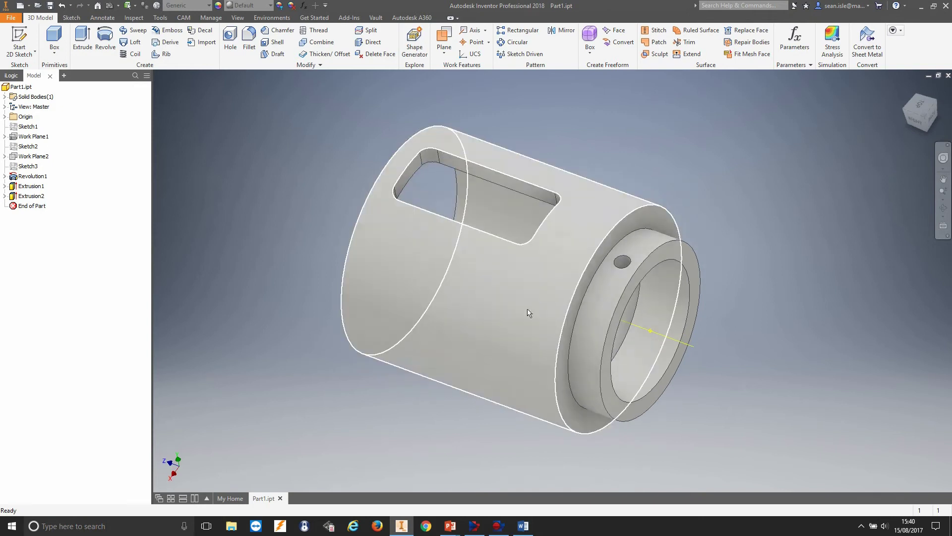
shift+middle_drag(600, 167, 604, 178)
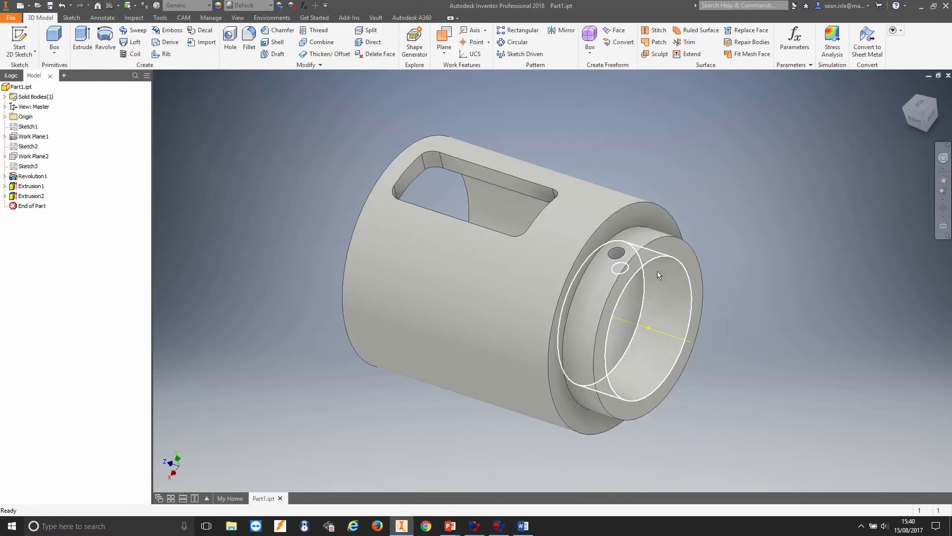
shift+middle_drag(660, 267, 733, 220)
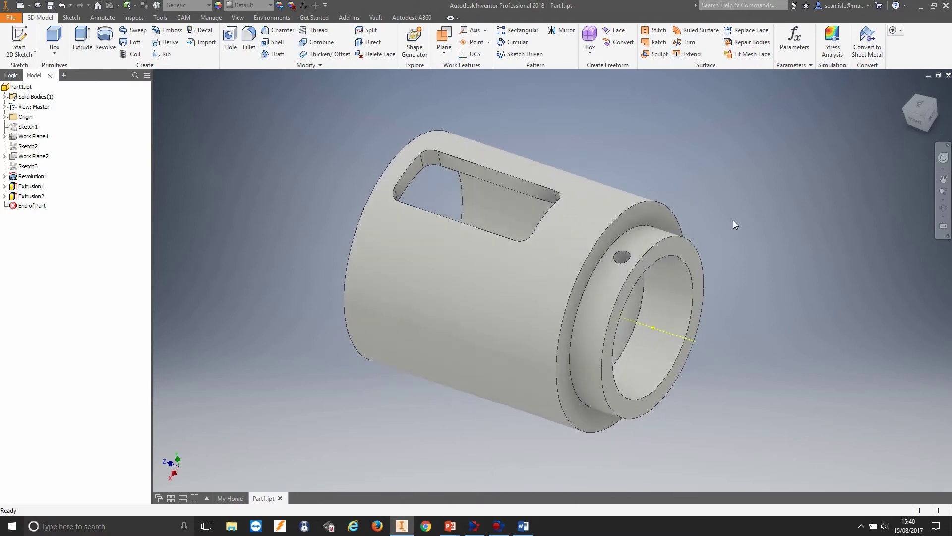
click(31, 186)
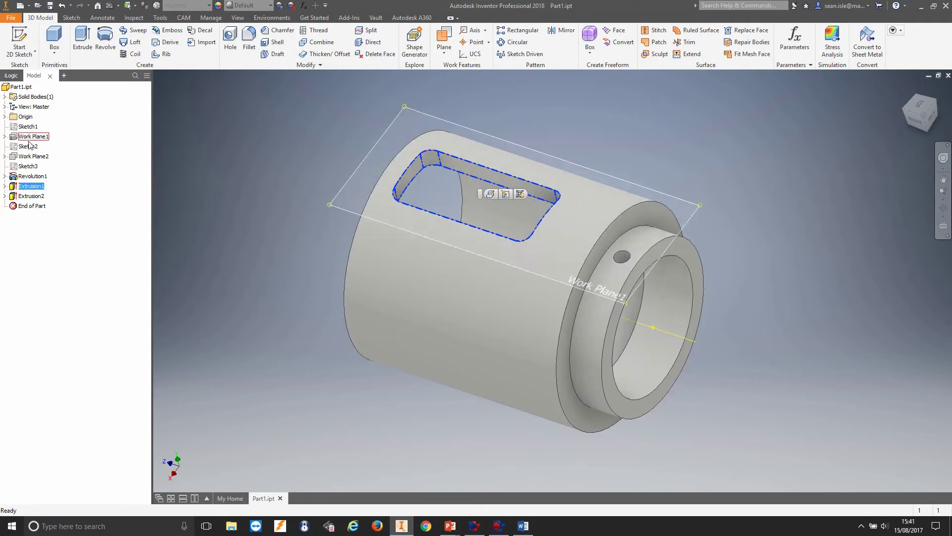
click(192, 158)
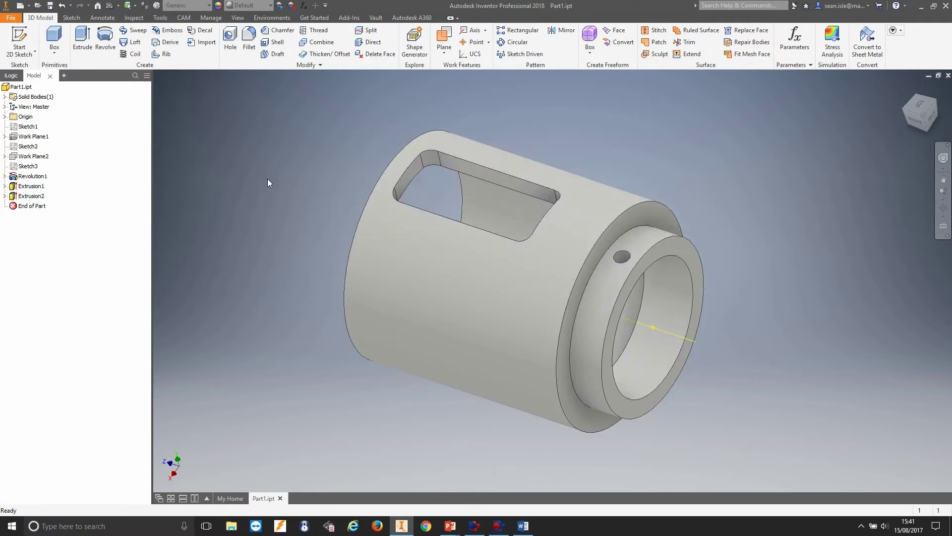
shift+middle_drag(267, 178, 266, 172)
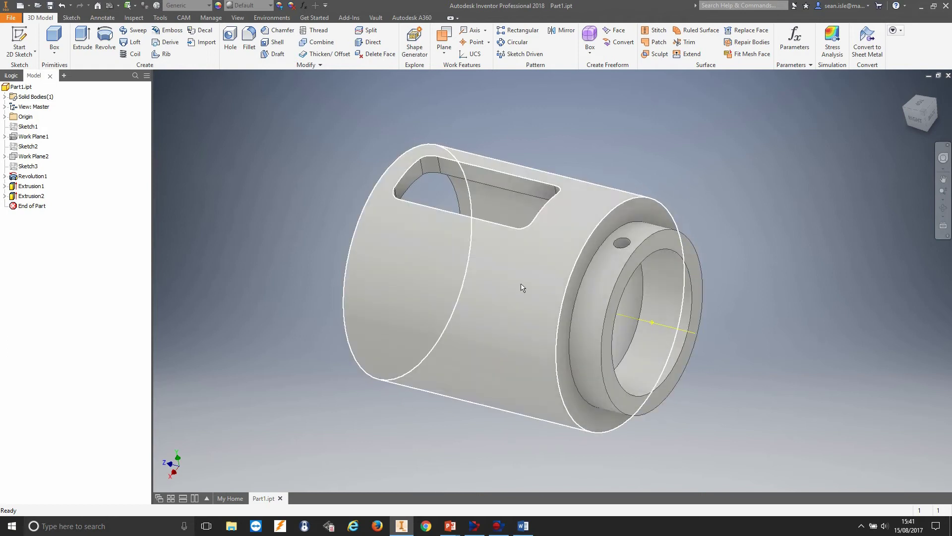
Circular-pattern the slot feature 5 times over 360° around the sleeve's central axis
click(515, 44)
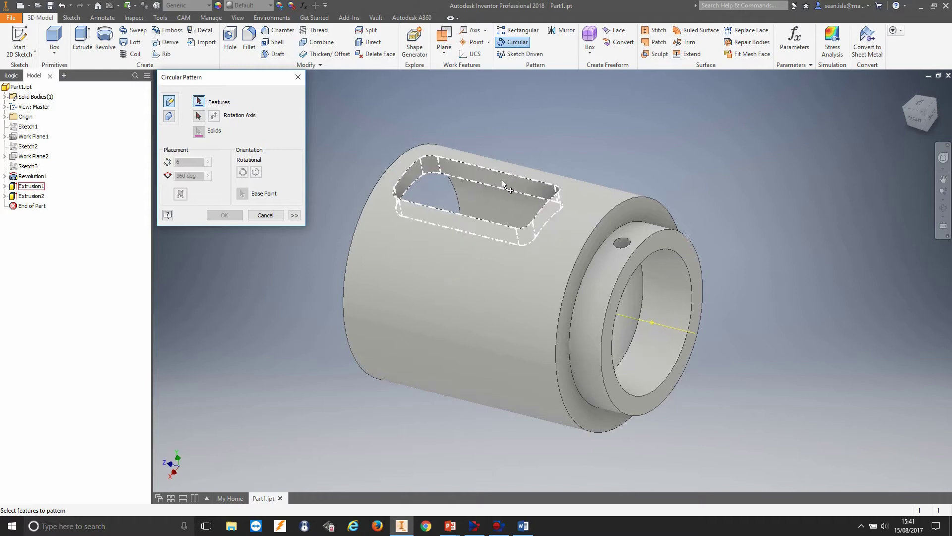
click(31, 186)
shift+middle_drag(435, 276, 376, 281)
click(199, 117)
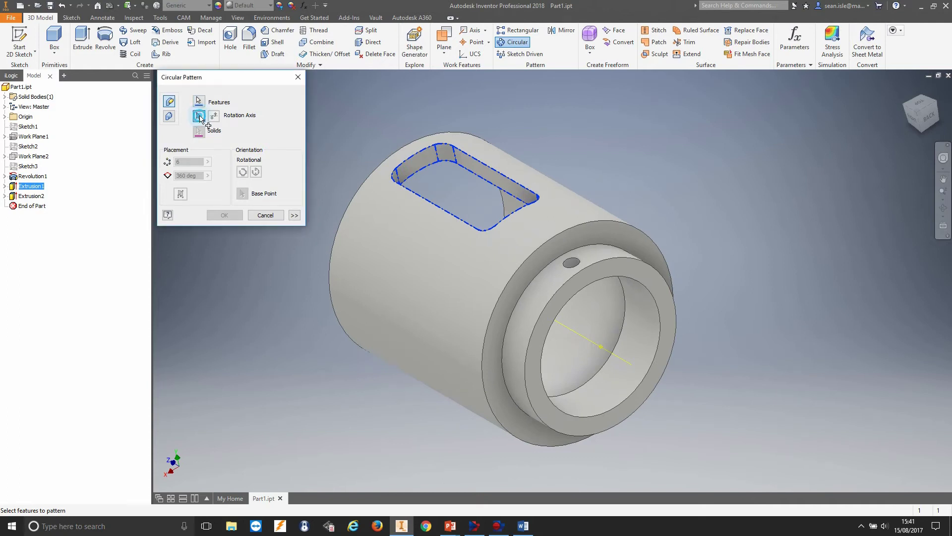
click(607, 352)
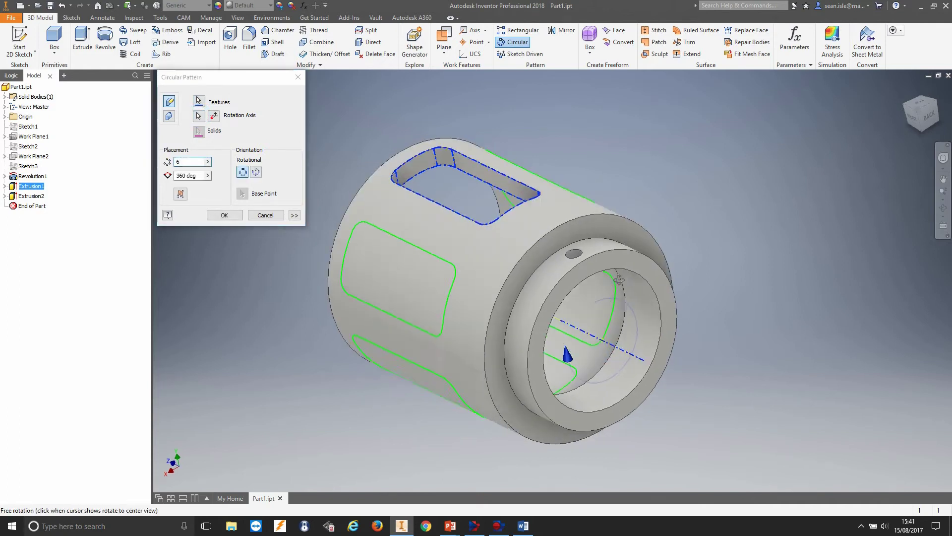
double_click(198, 162)
text(5)
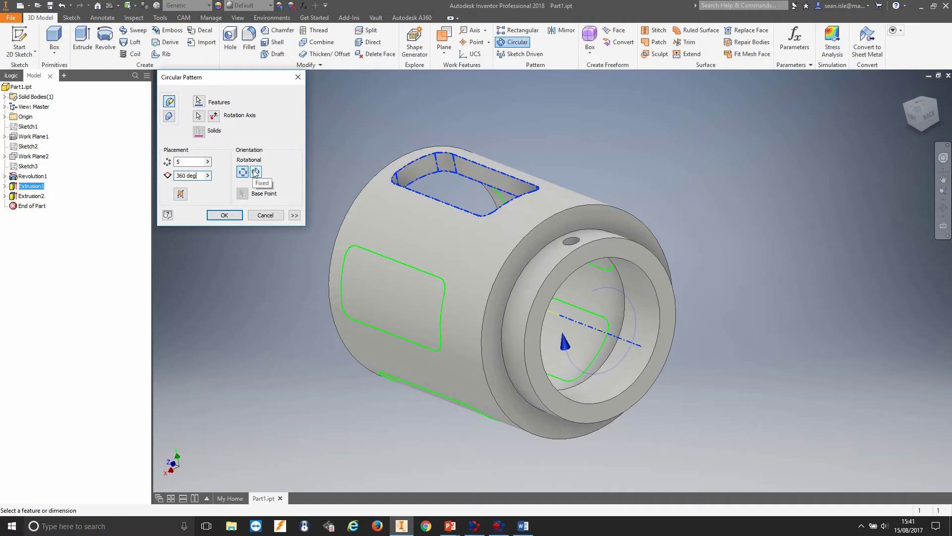
shift+middle_drag(557, 308, 362, 251)
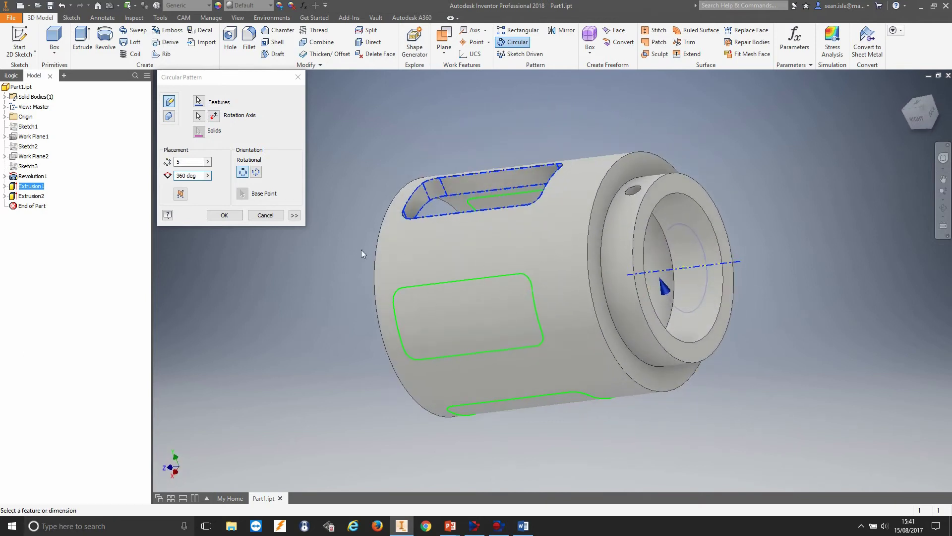
click(238, 217)
shift+middle_drag(240, 222, 526, 223)
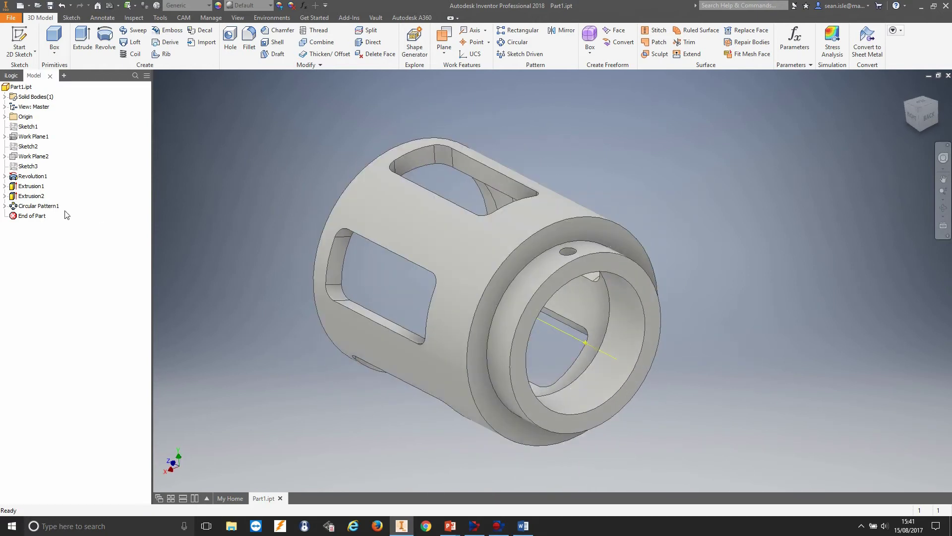
click(517, 43)
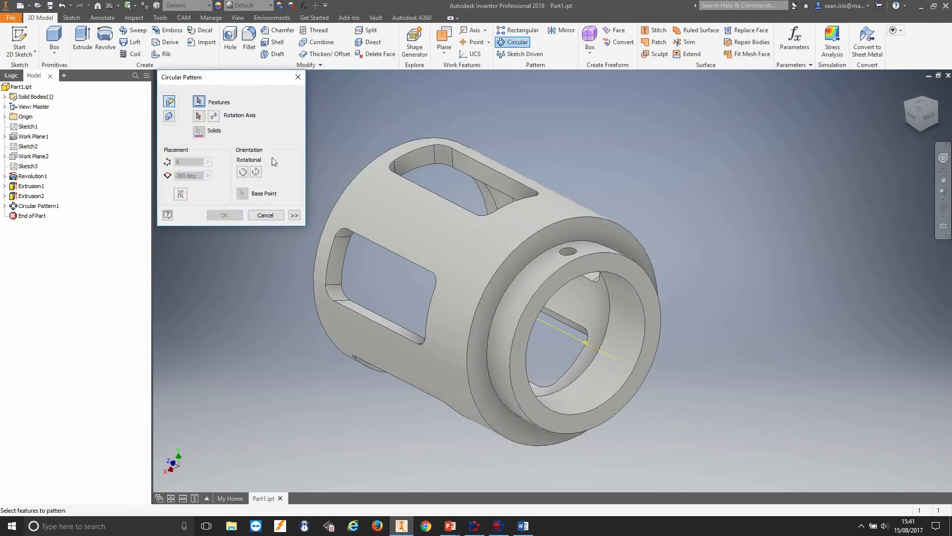
Circular-pattern the small hole (Extrusion2) 6 times around the inner cylinder's axis
click(567, 251)
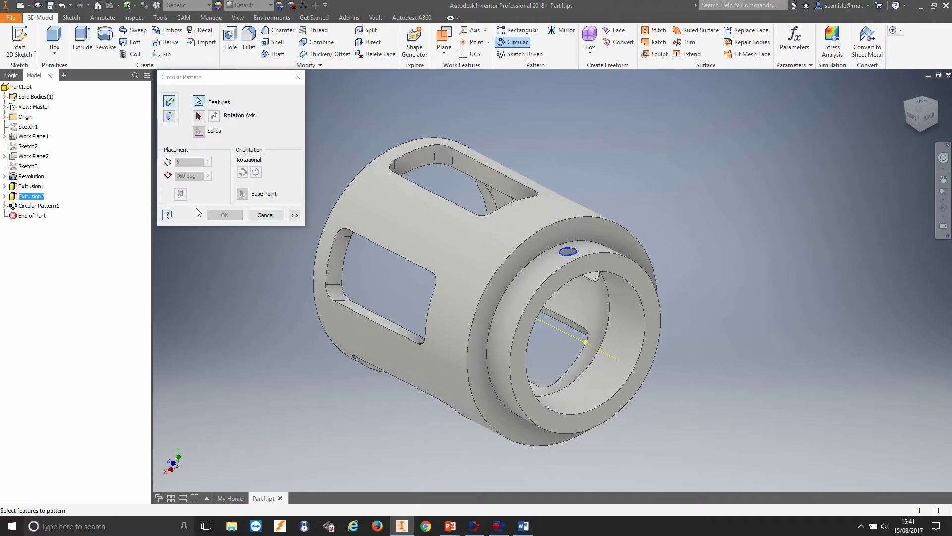
click(204, 116)
click(555, 328)
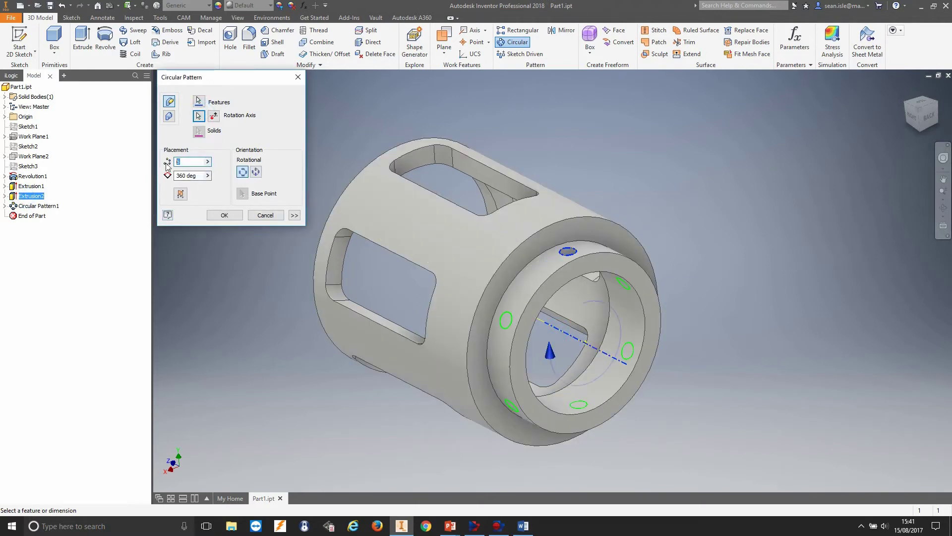
click(224, 215)
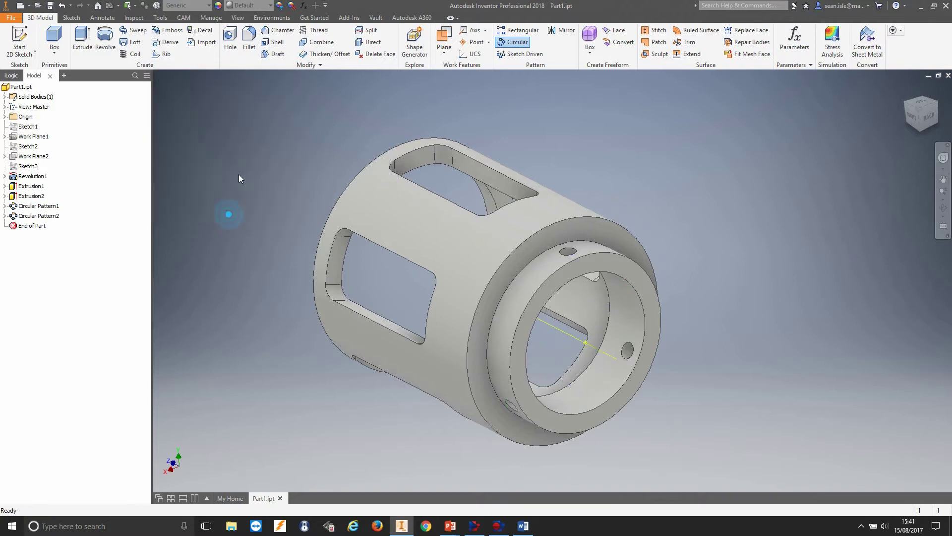
key(F4)
shift+middle_drag(443, 189, 474, 195)
scroll(474, 195, up, 3)
scroll(486, 284, down, 3)
scroll(491, 255, up, 3)
scroll(448, 176, down, 3)
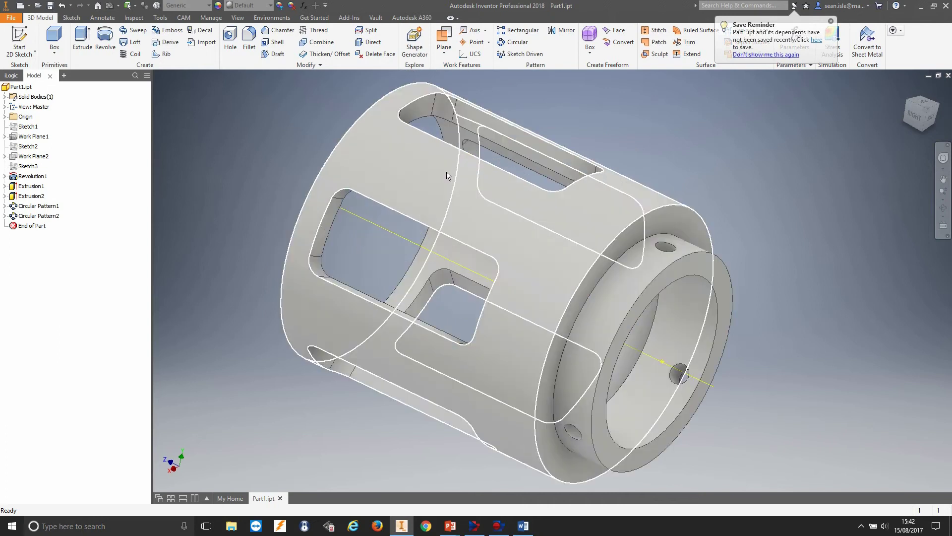
scroll(588, 163, up, 3)
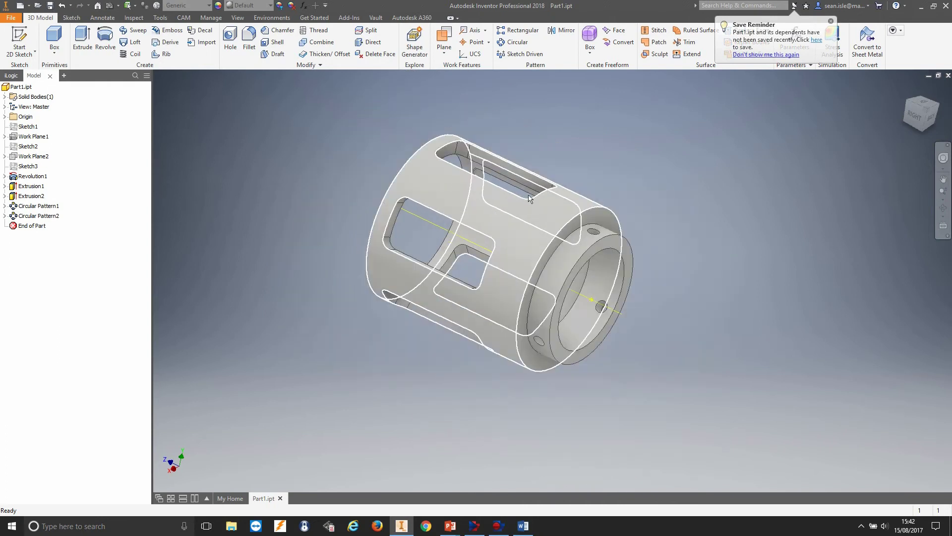
Dismiss the save reminder and create a new CAM setup with its default stock box
click(831, 22)
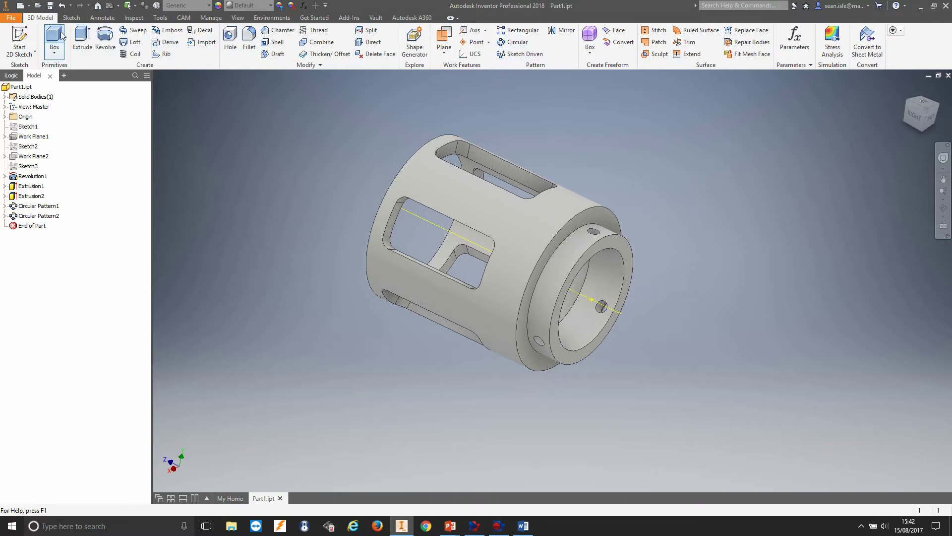
click(184, 18)
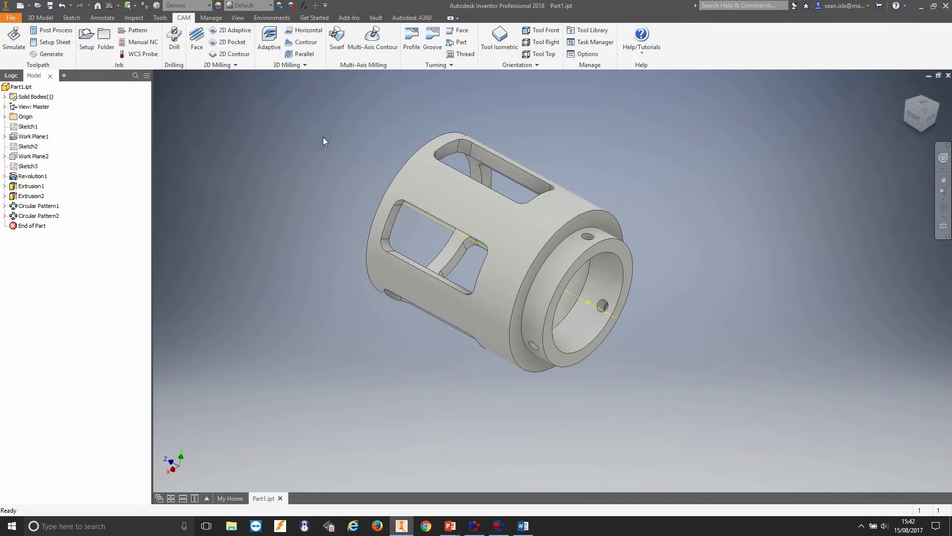
shift+middle_drag(323, 137, 313, 118)
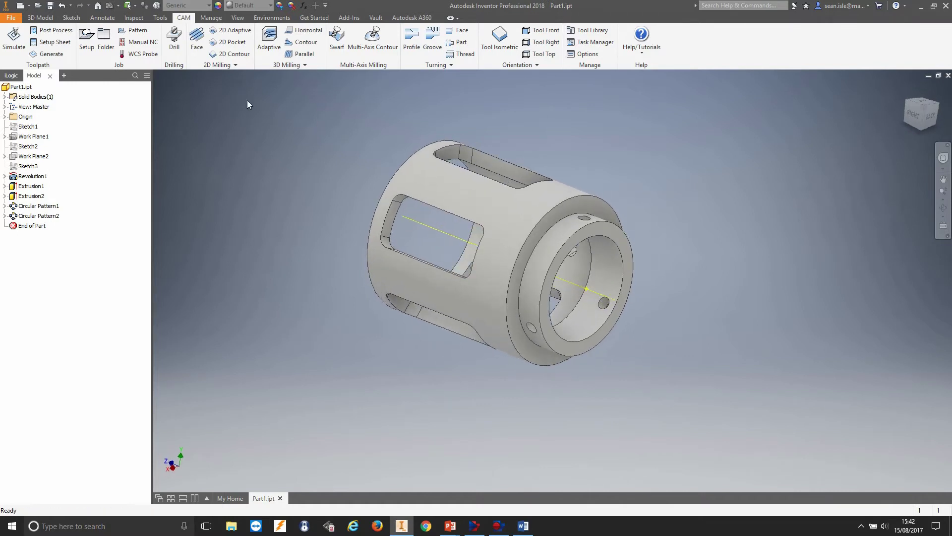
click(88, 43)
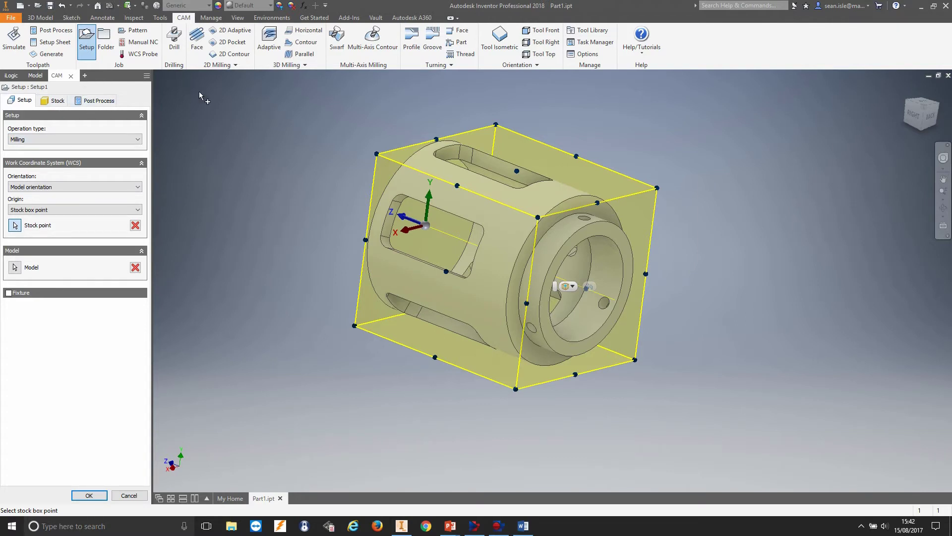
mouse_move(203, 94)
shift+middle_down()
mouse_move(200, 112)
mouse_move(190, 98)
shift+middle_up()
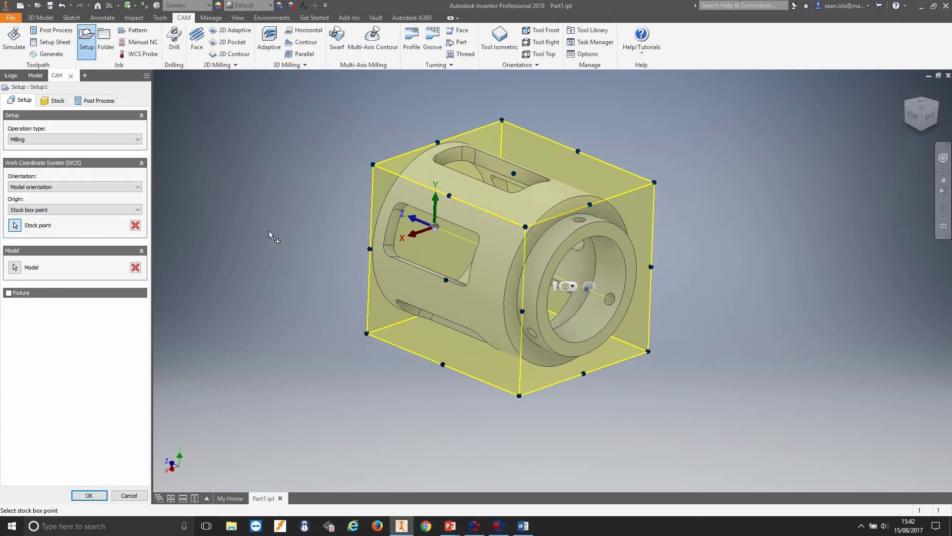
shift+middle_drag(270, 232, 288, 224)
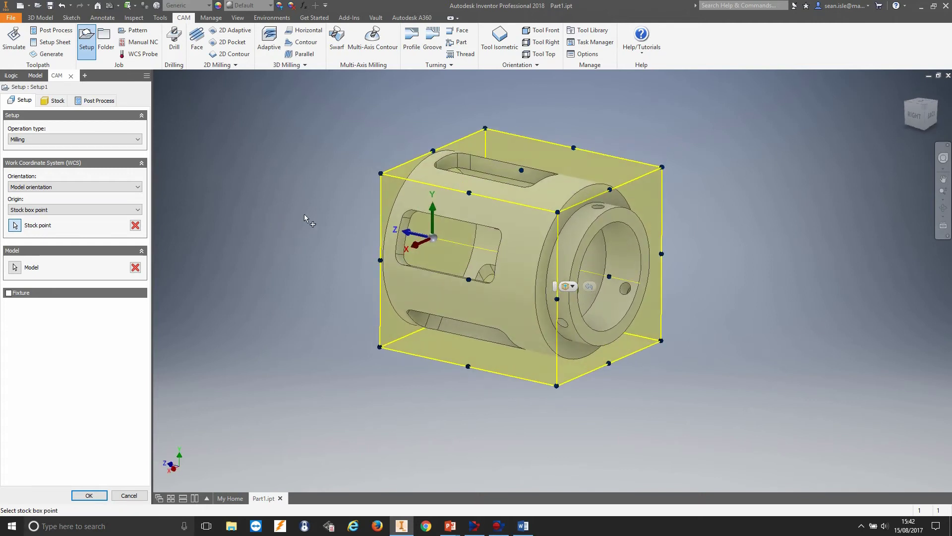
mouse_move(308, 210)
shift+middle_down()
mouse_move(305, 234)
mouse_move(302, 222)
shift+middle_up()
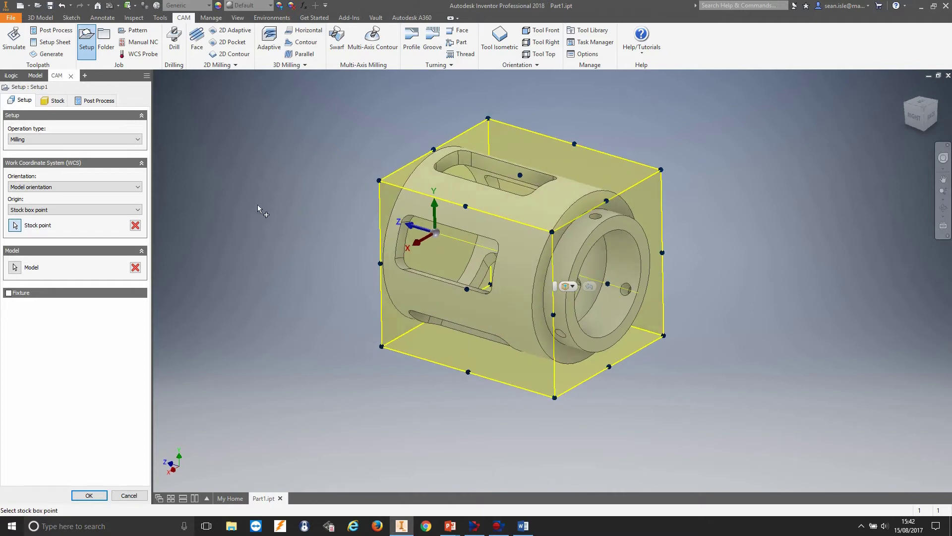
Set operation type to Turning or mill/turn with the rotary Z axis from the bore end
click(88, 142)
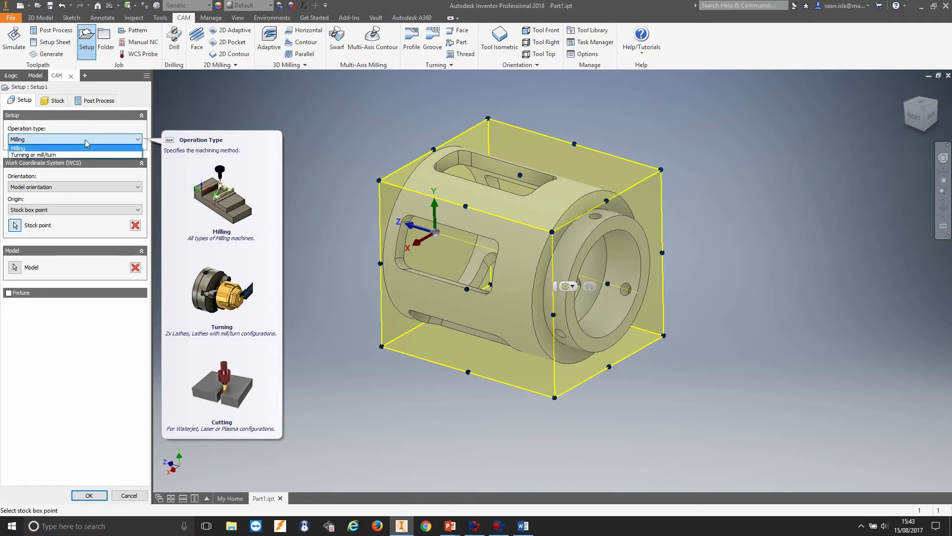
click(55, 155)
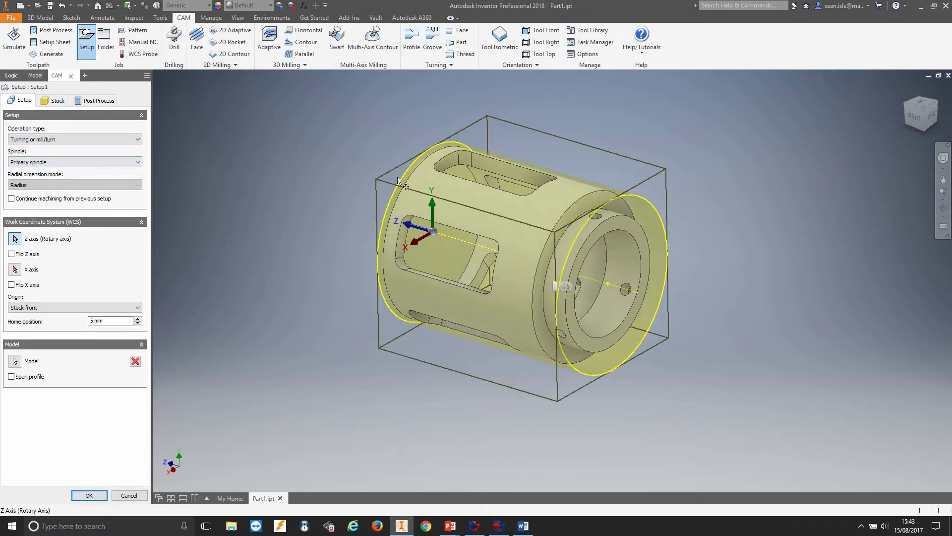
mouse_move(357, 219)
shift+middle_down()
mouse_move(385, 217)
mouse_move(364, 217)
shift+middle_up()
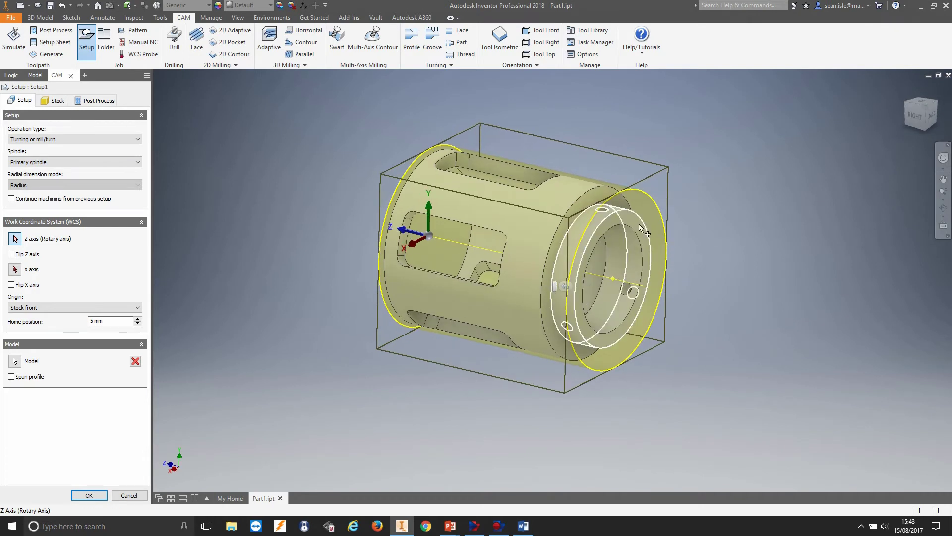
shift+middle_drag(638, 223, 642, 251)
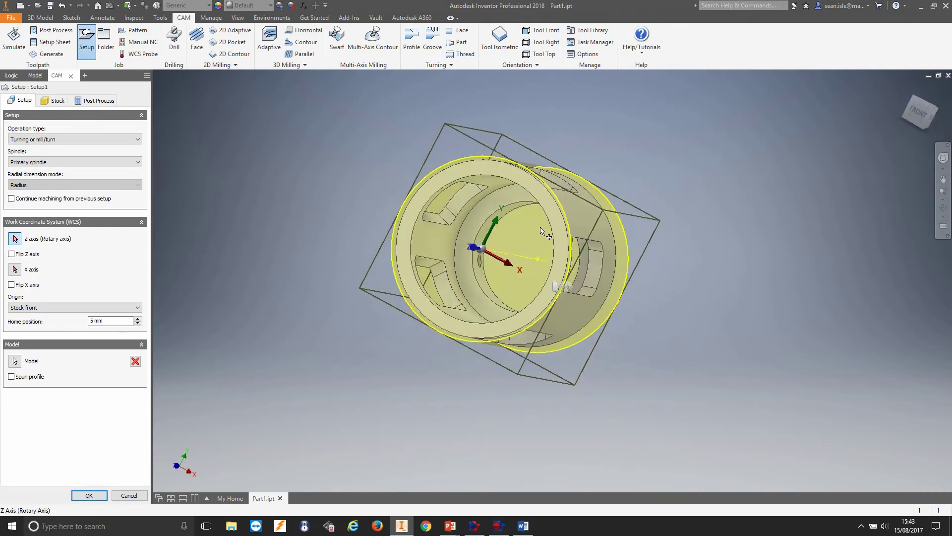
shift+middle_drag(547, 232, 415, 245)
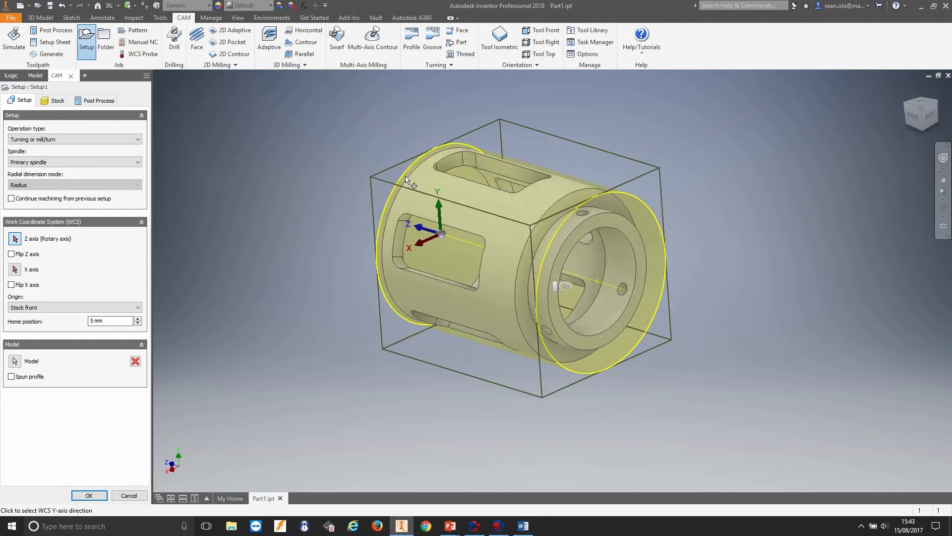
click(589, 222)
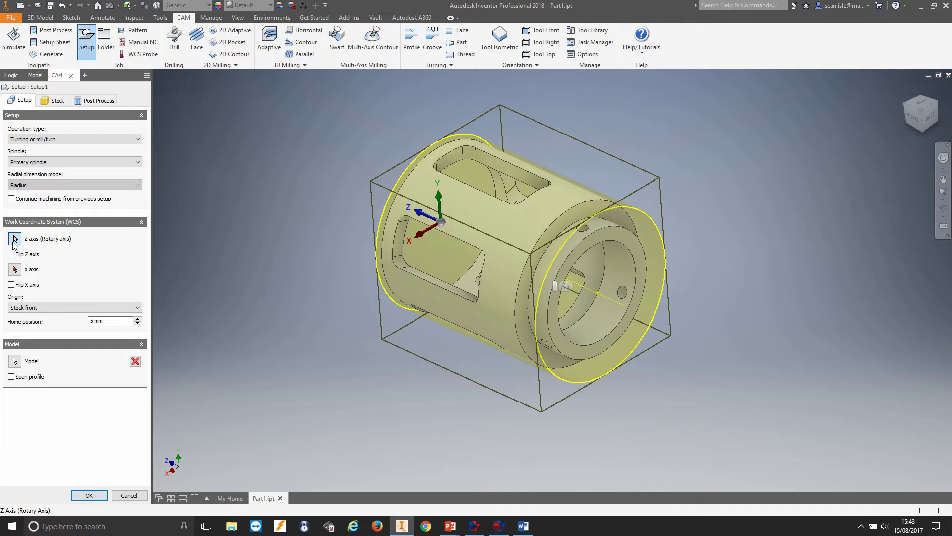
click(605, 345)
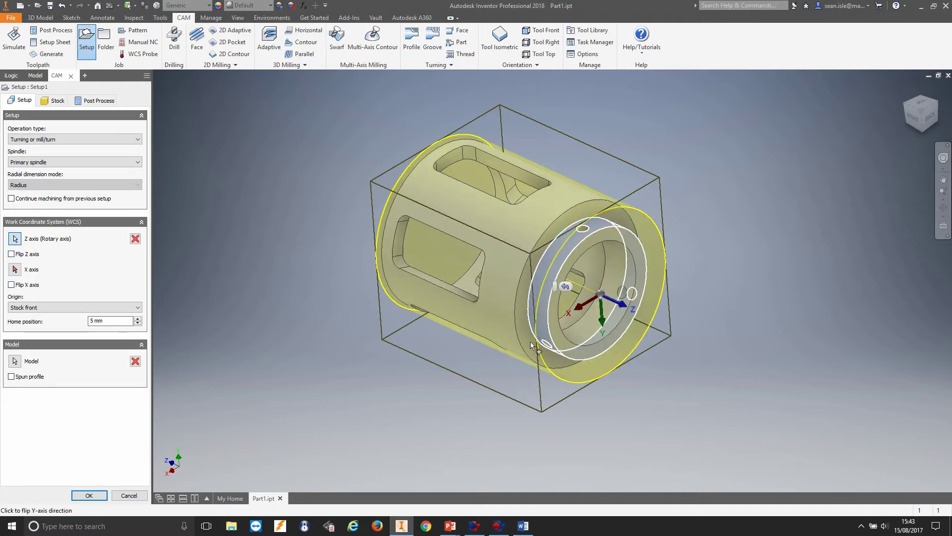
Tick Spun profile for the setup, keeping 0.01 mm tolerance and smoothing enabled
shift+middle_drag(604, 345, 507, 376)
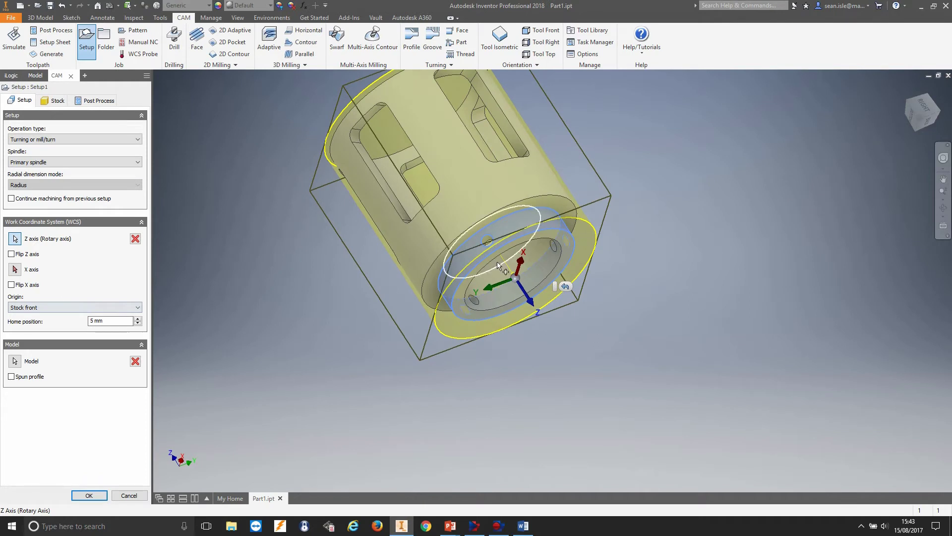
shift+middle_drag(526, 269, 364, 202)
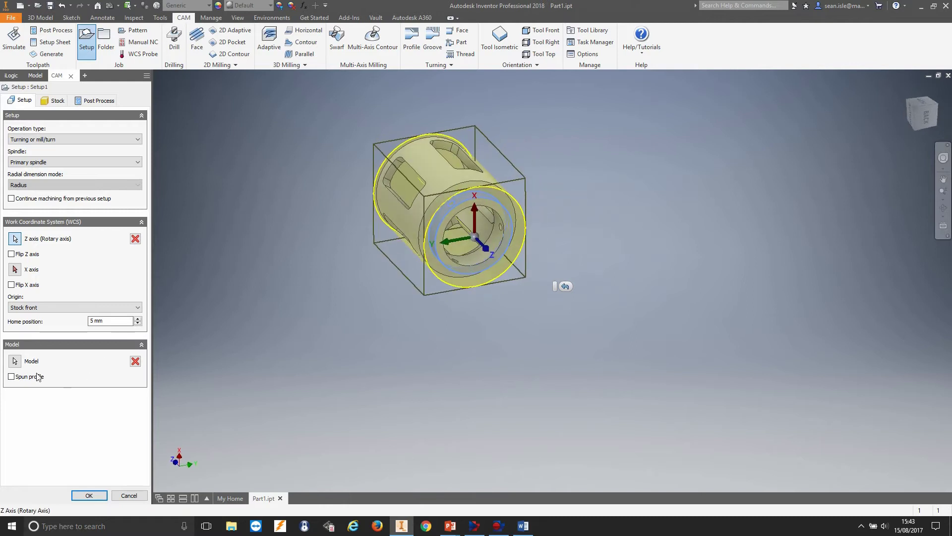
mouse_move(13, 381)
shift+middle_drag(324, 339, 293, 333)
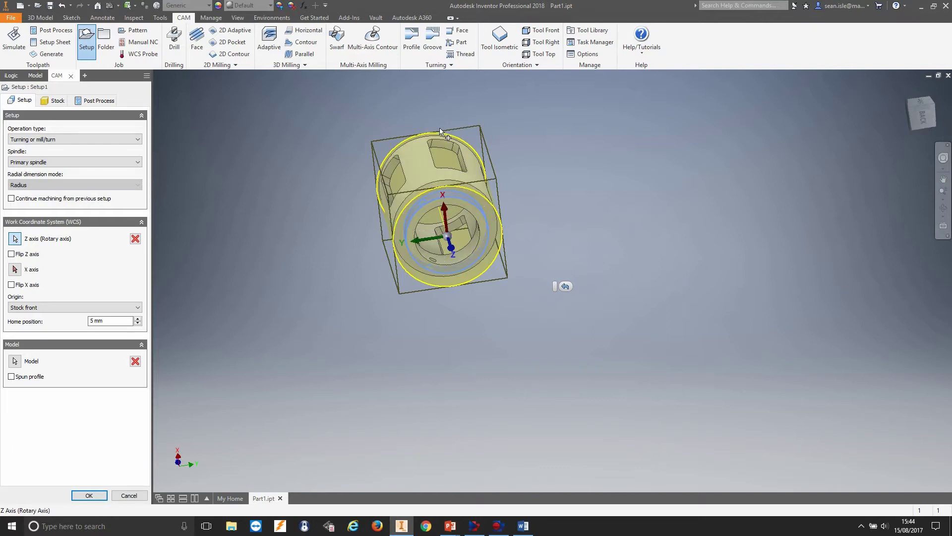
shift+middle_drag(419, 149, 462, 223)
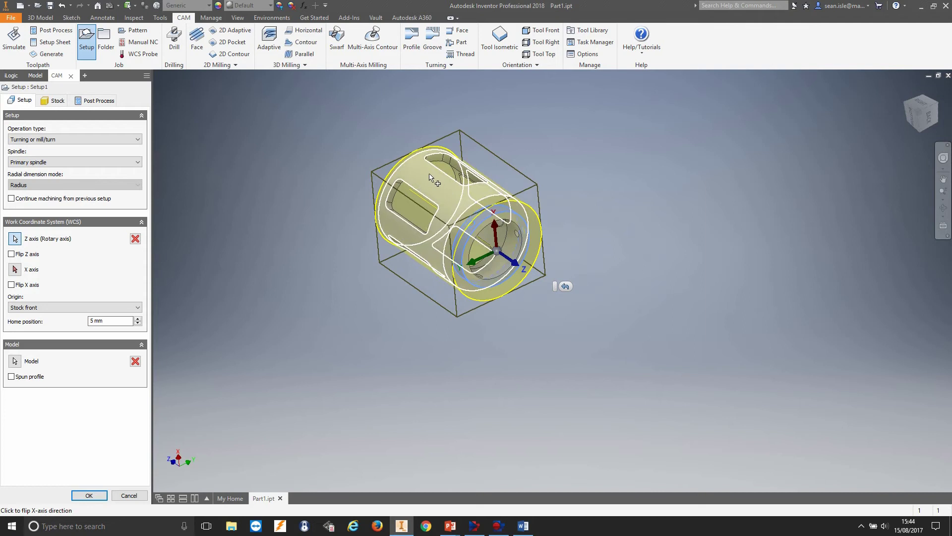
shift+middle_drag(495, 257, 525, 239)
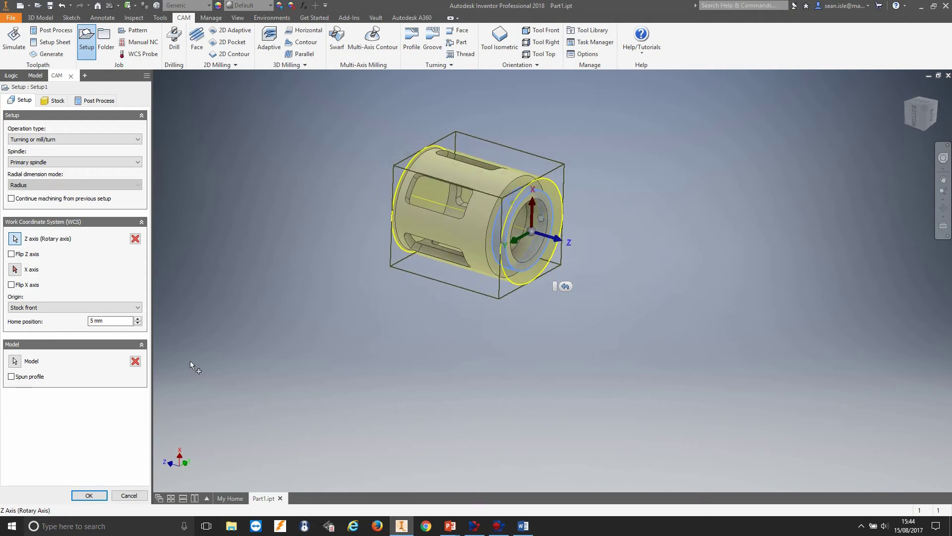
click(14, 377)
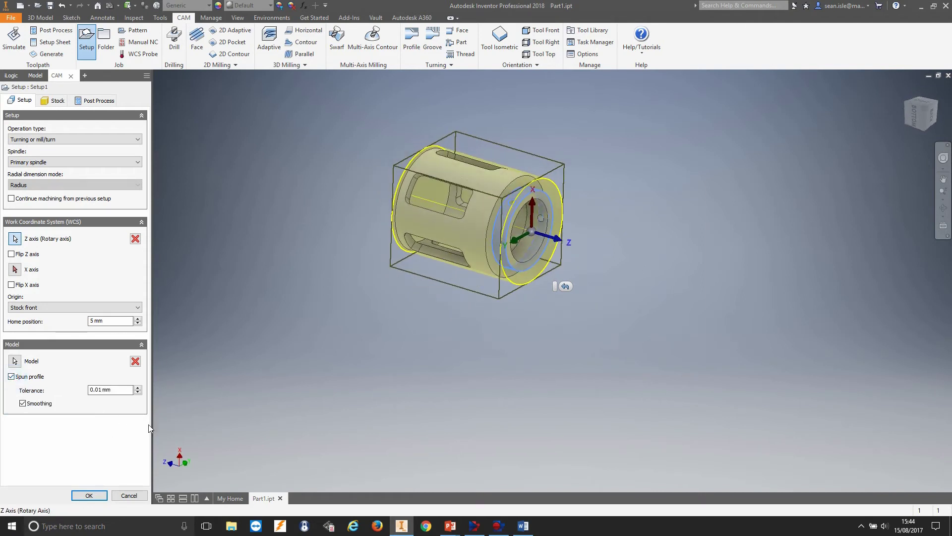
shift+middle_drag(189, 342, 202, 291)
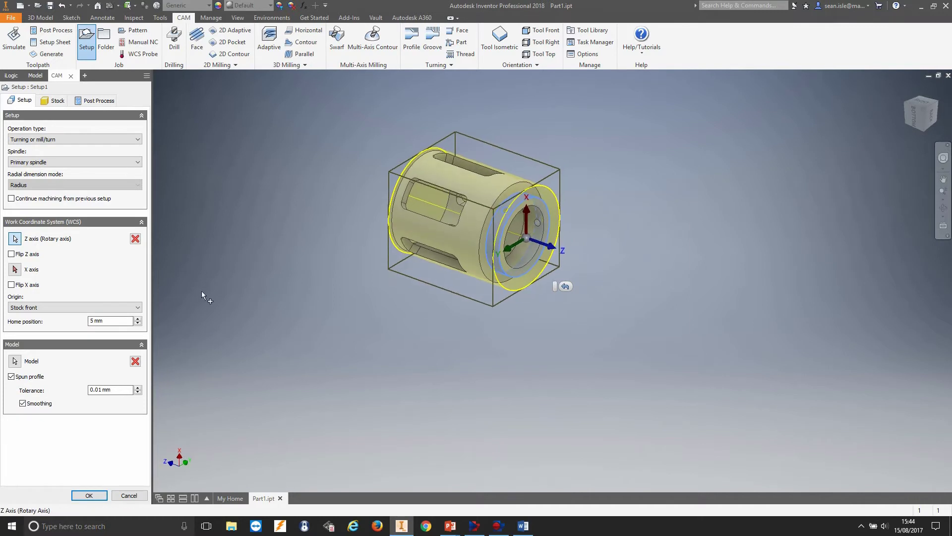
Set the stock mode to Relative size tube after trying fixed and relative size boxes
click(56, 101)
shift+middle_drag(367, 278, 170, 174)
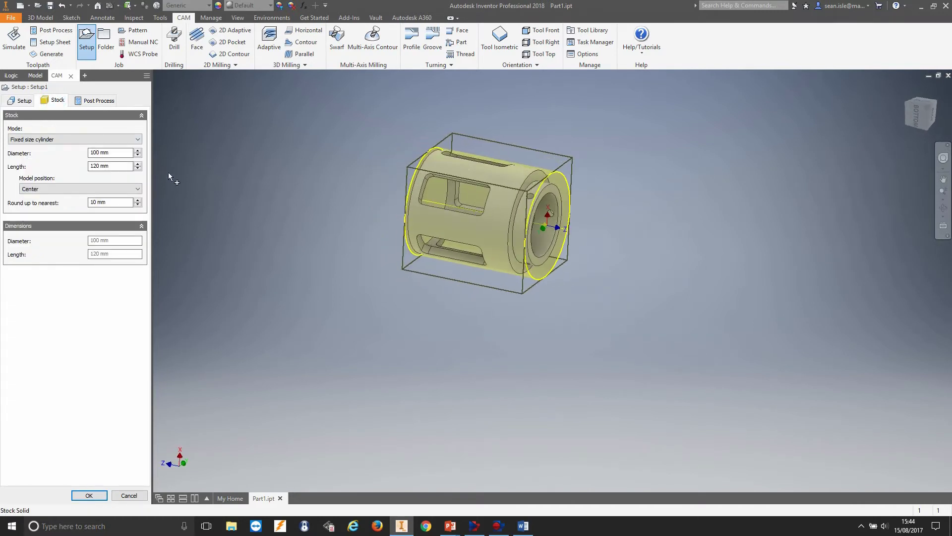
click(106, 140)
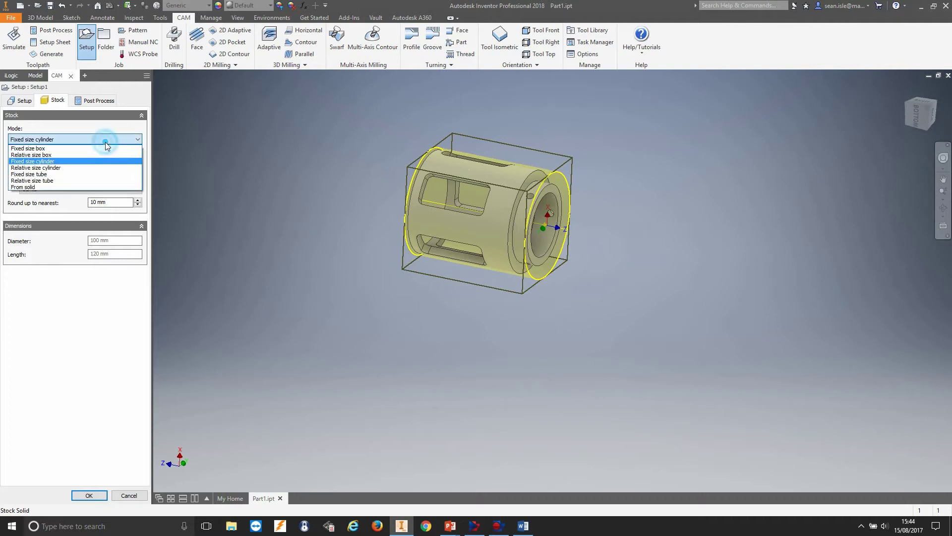
click(77, 149)
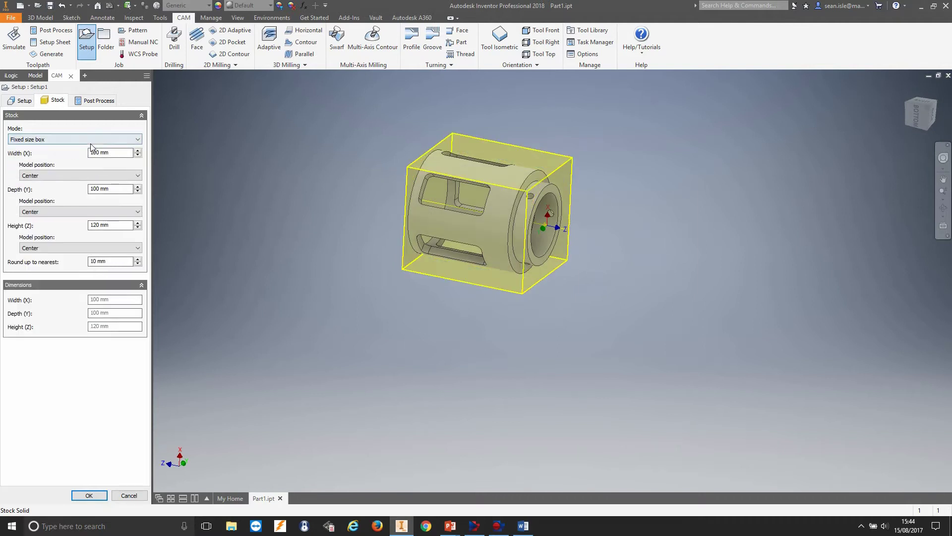
click(95, 141)
click(78, 153)
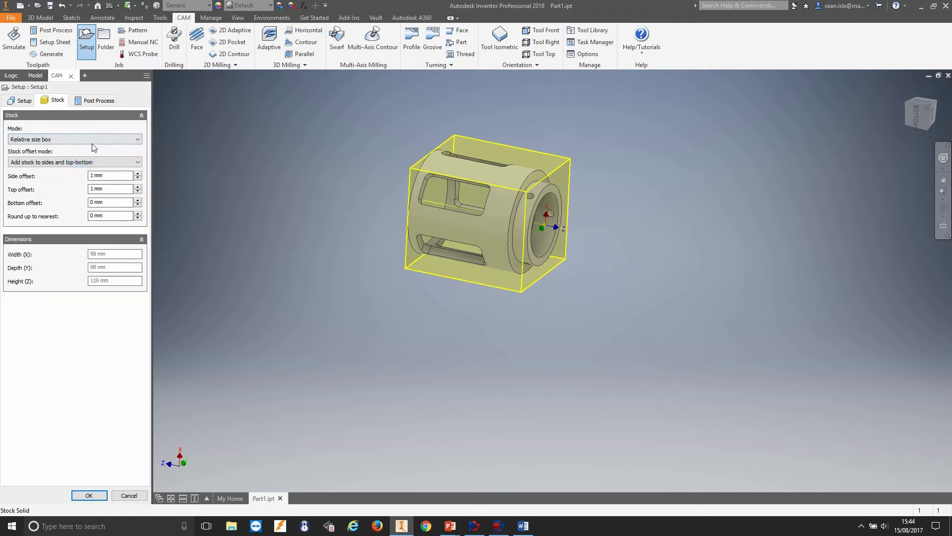
click(92, 141)
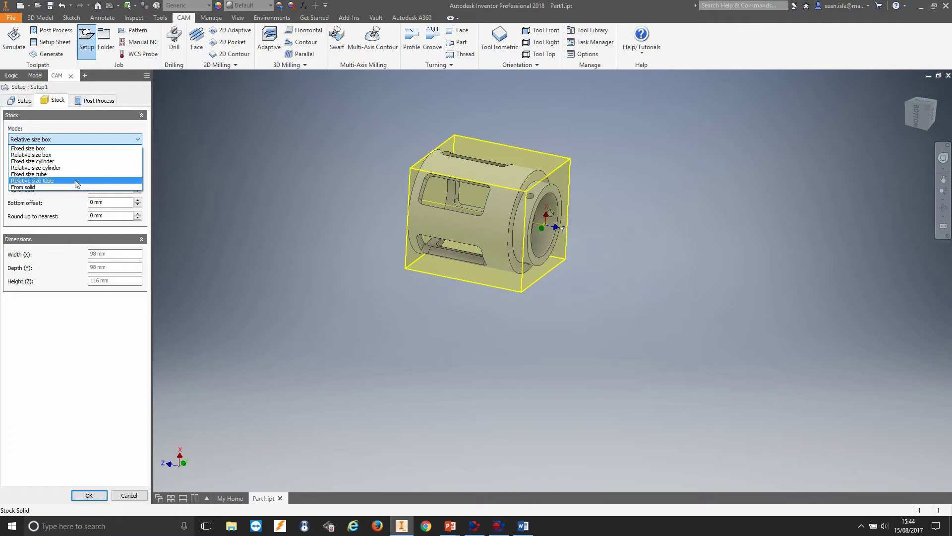
click(75, 180)
shift+middle_drag(338, 238, 304, 234)
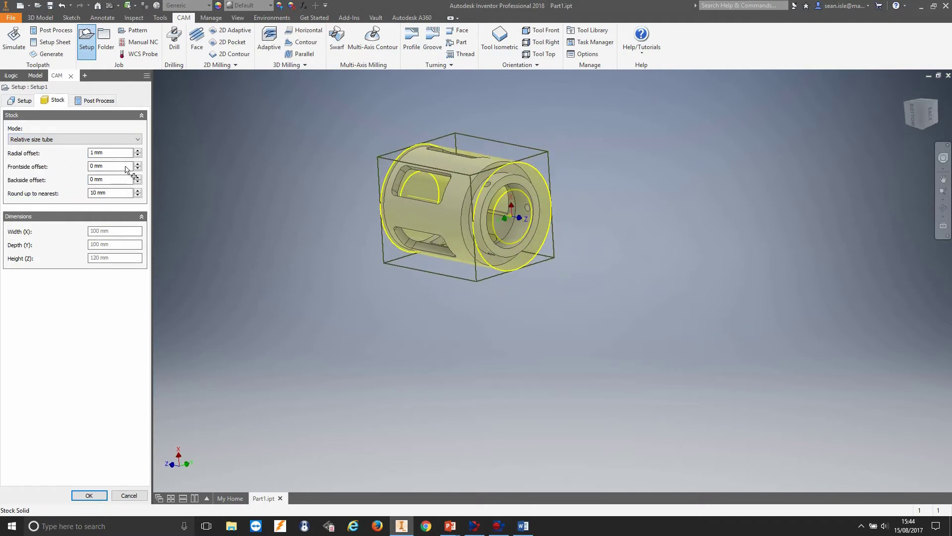
Set the tube stock's round-up-to-nearest increment to 0 mm
double_click(110, 193)
click(115, 193)
text(1)
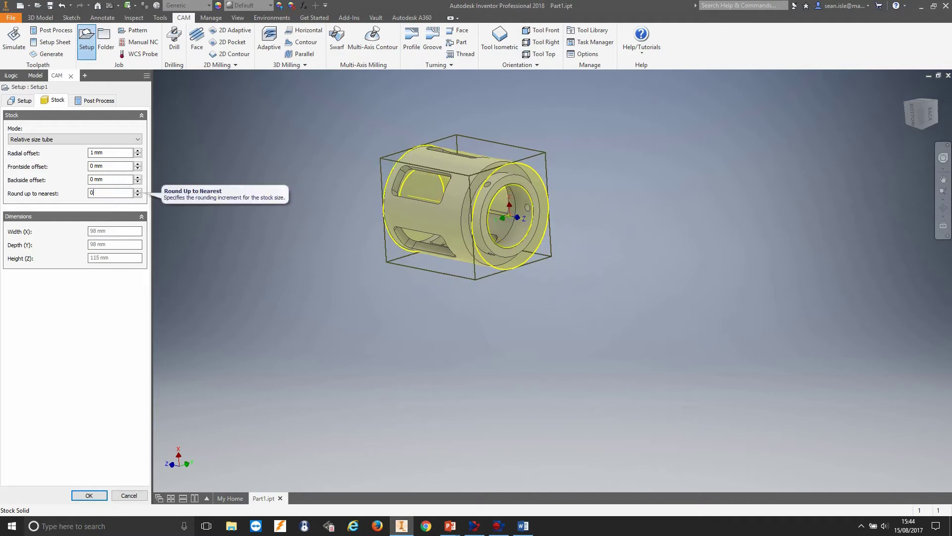
click(114, 191)
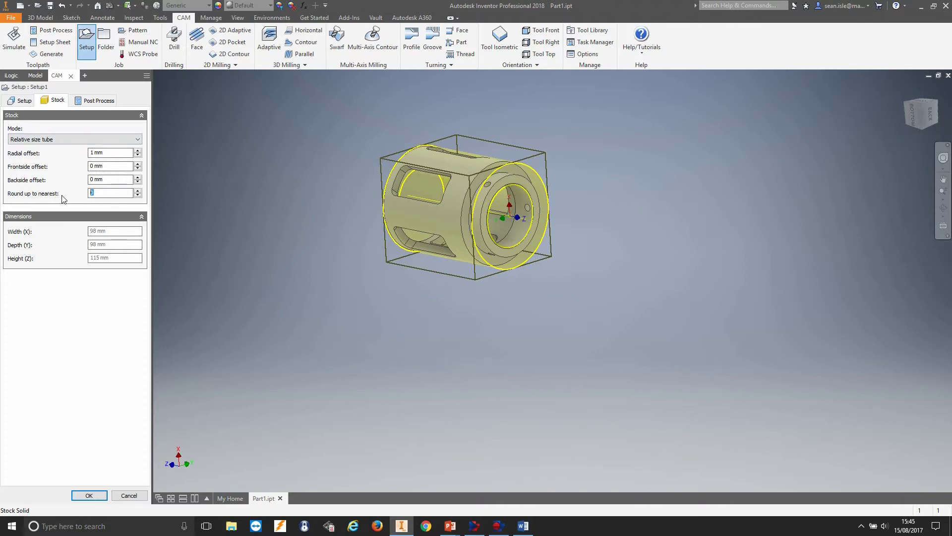
text(10)
shift+middle_drag(349, 259, 538, 178)
shift+middle_drag(571, 221, 591, 212)
scroll(570, 177, down, 3)
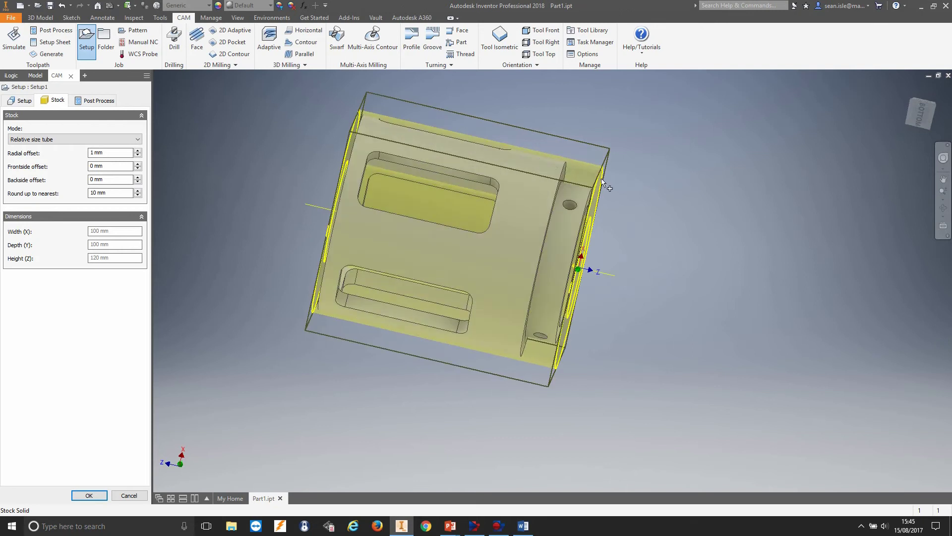
shift+middle_drag(604, 184, 519, 213)
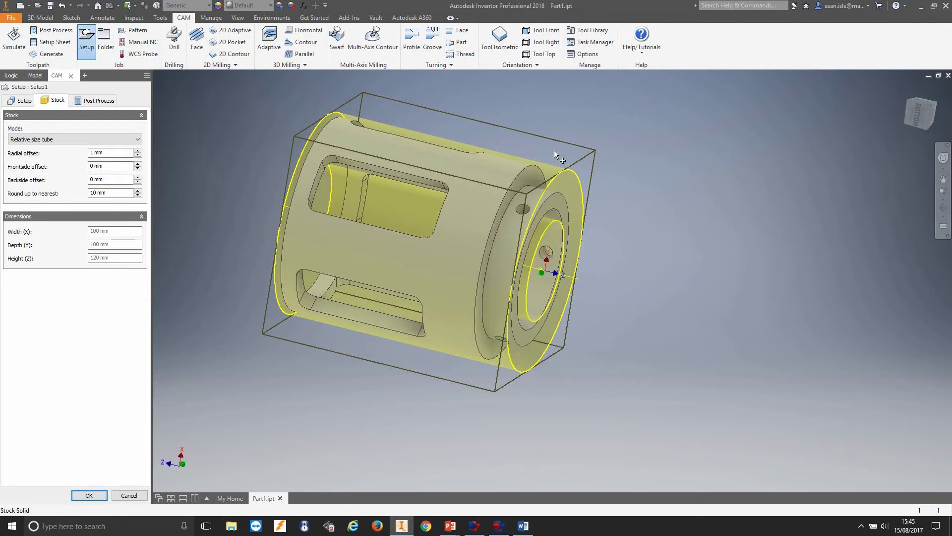
shift+middle_drag(615, 237, 641, 228)
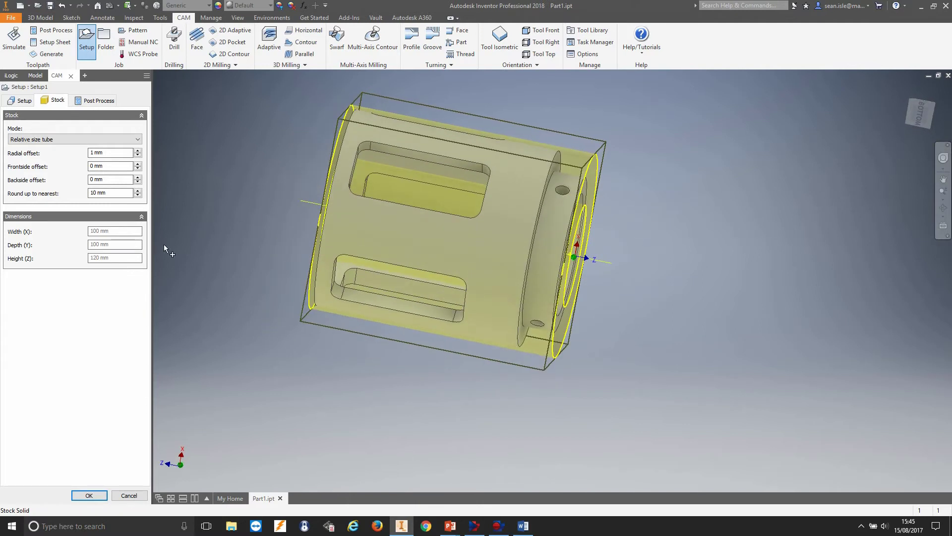
drag(117, 192, 87, 196)
text(0)
key(Return)
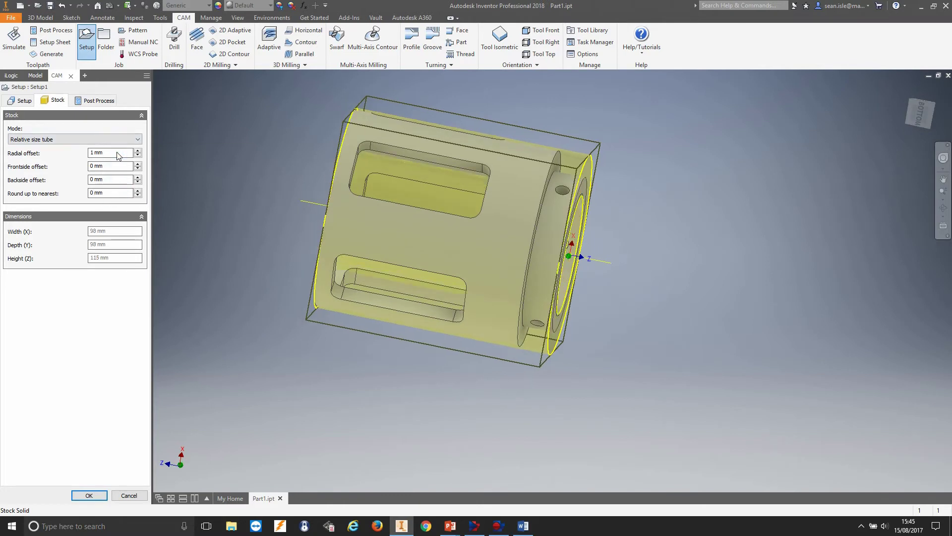
Give the tube stock a 2 mm frontside offset and a 200 mm backside offset
drag(117, 167, 90, 166)
text(2)
shift+middle_drag(278, 272, 327, 273)
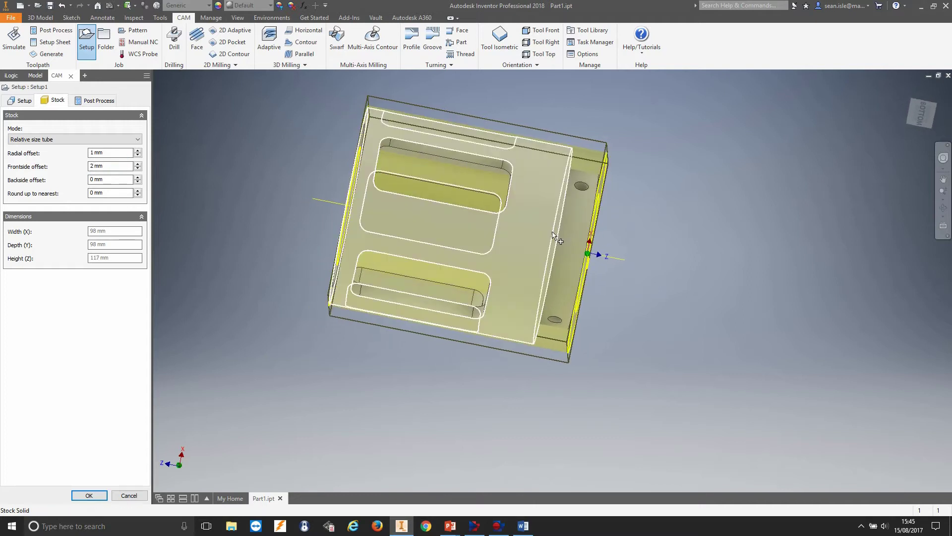
shift+middle_drag(626, 204, 611, 205)
scroll(434, 215, up, 3)
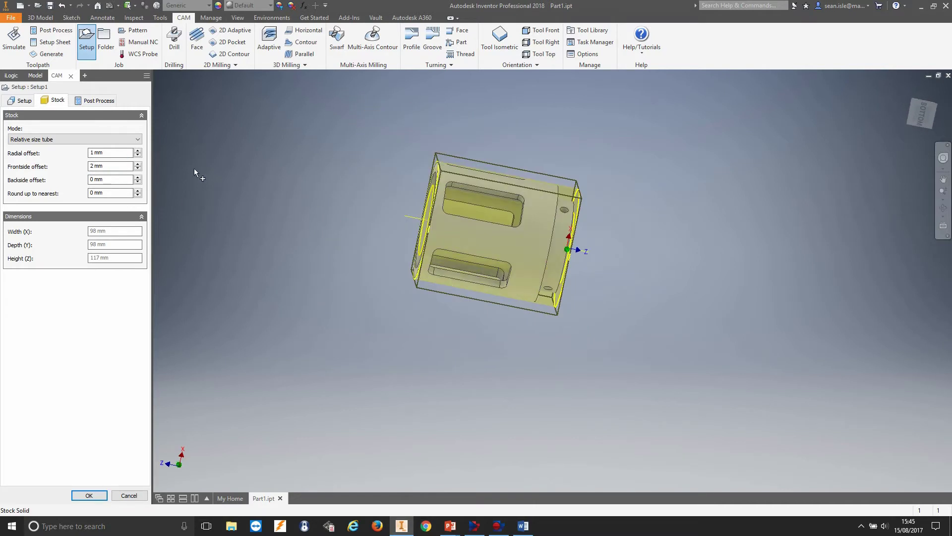
drag(118, 181, 91, 179)
text(200)
shift+middle_drag(562, 200, 314, 206)
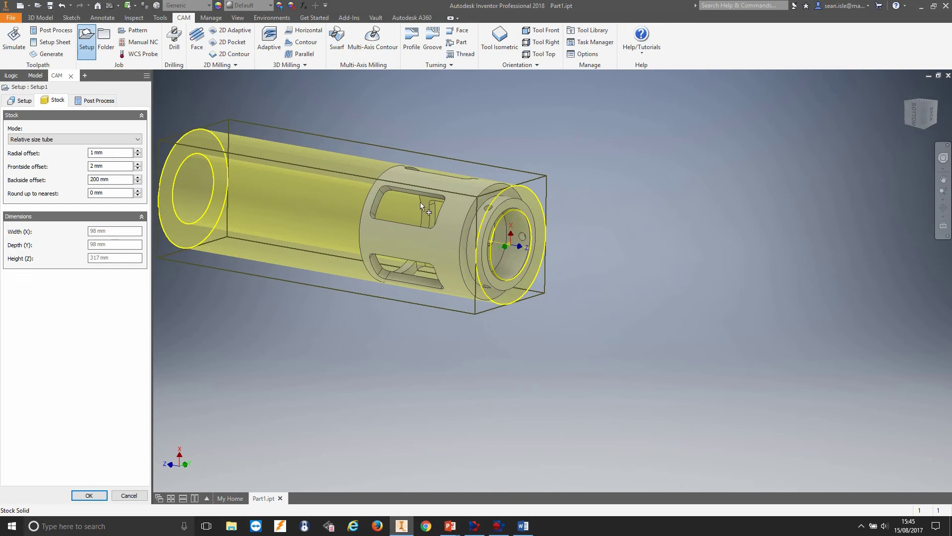
shift+middle_drag(421, 205, 441, 227)
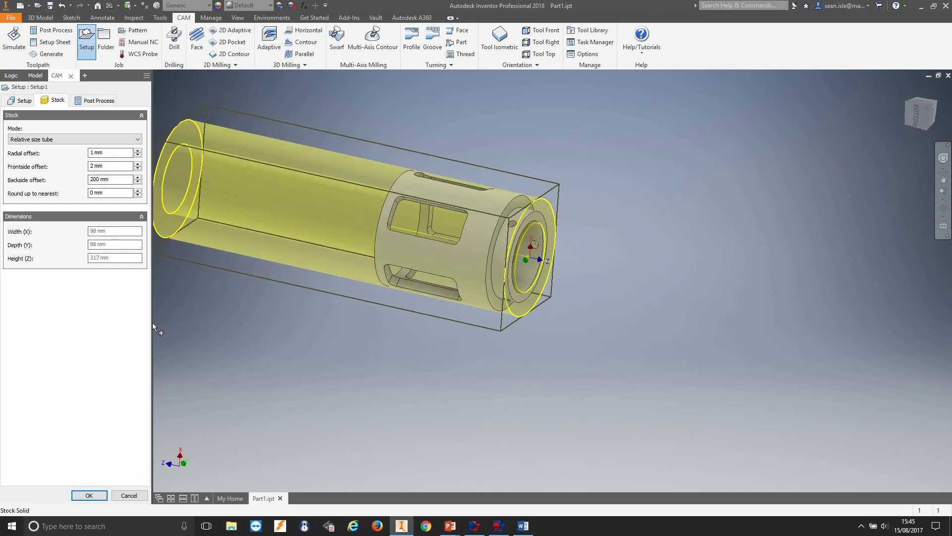
click(100, 101)
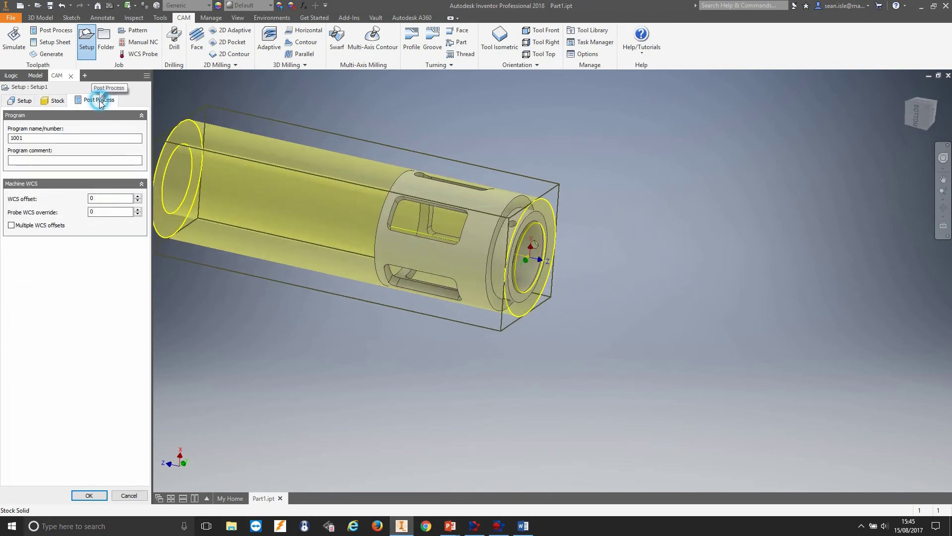
Keep program number 1001, confirm the turning setup, and select Setup1 in the CAM browser
double_click(39, 138)
click(70, 139)
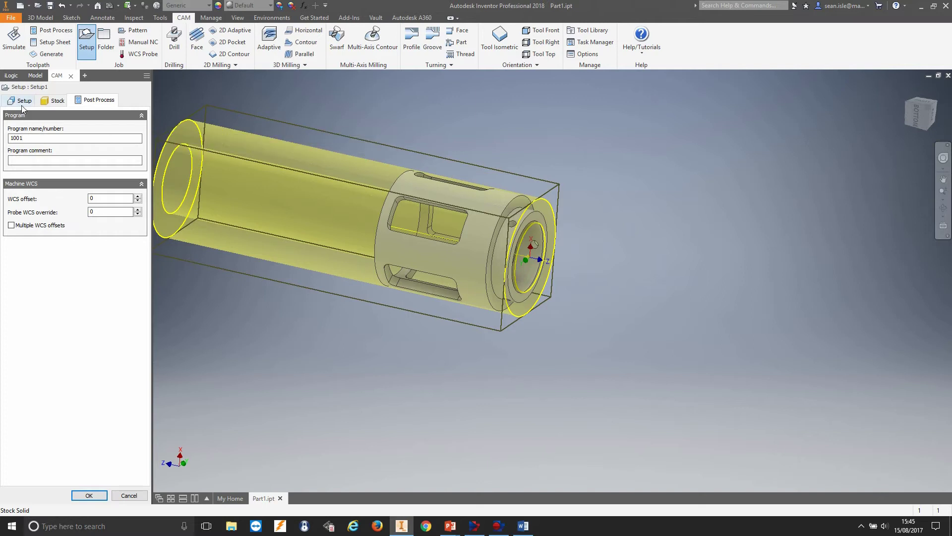
click(90, 494)
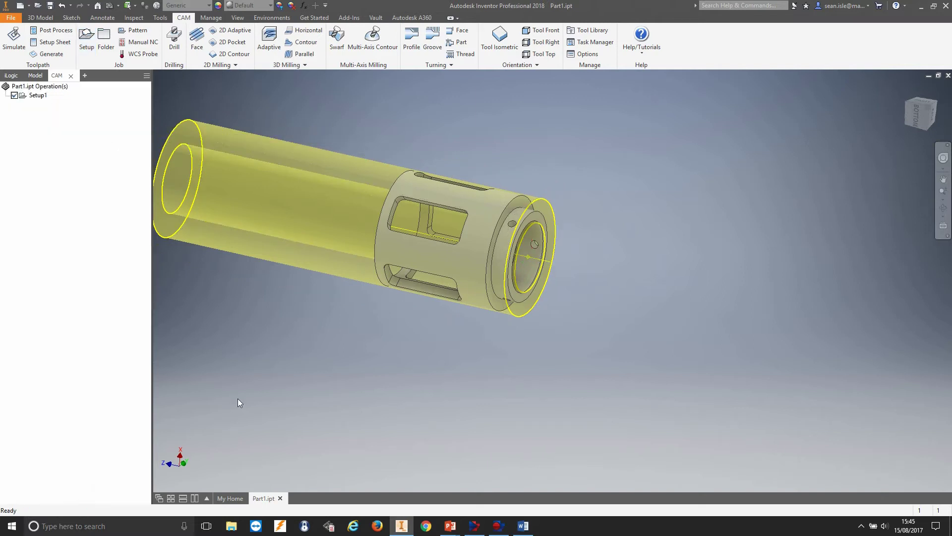
click(38, 98)
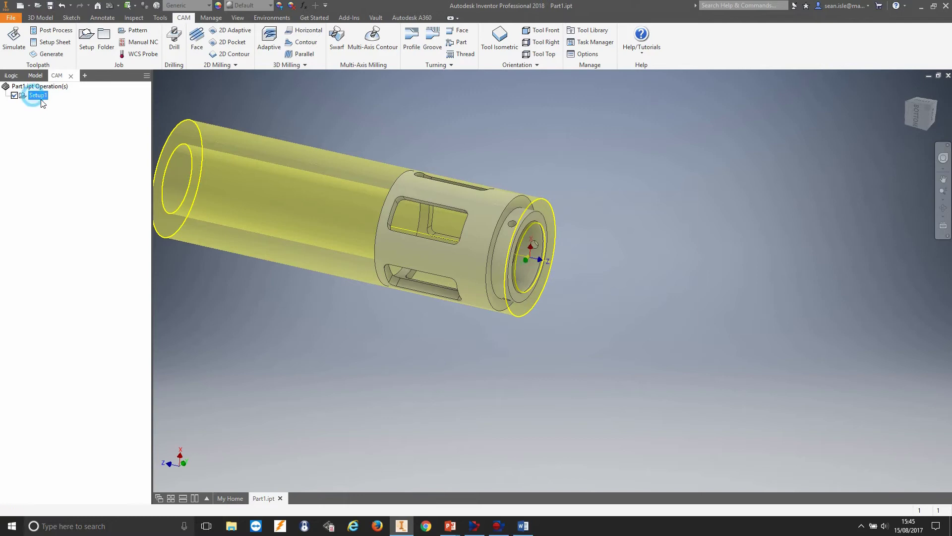
shift+middle_drag(589, 273, 583, 277)
scroll(583, 276, down, 3)
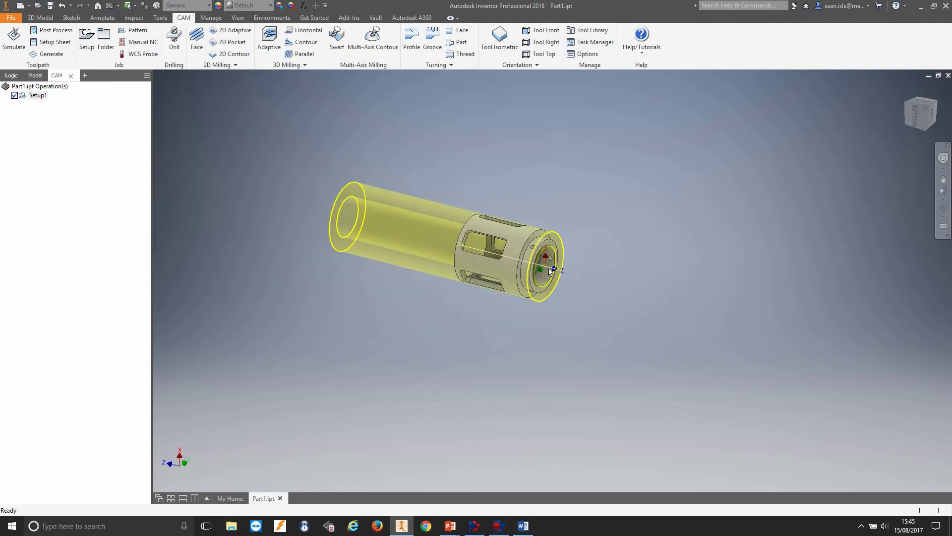
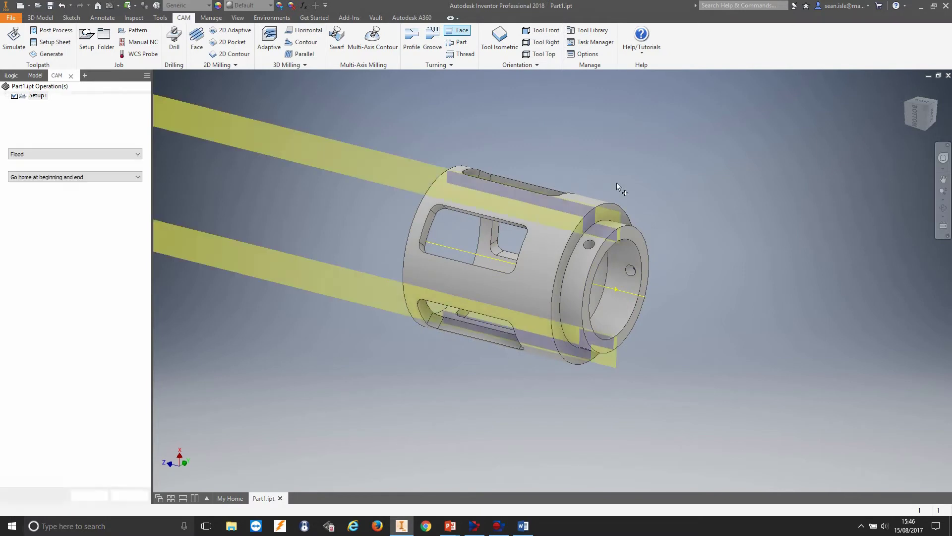
Browse the Face tool libraries down to the Turning - Sample Tools library
shift+middle_drag(679, 250, 713, 202)
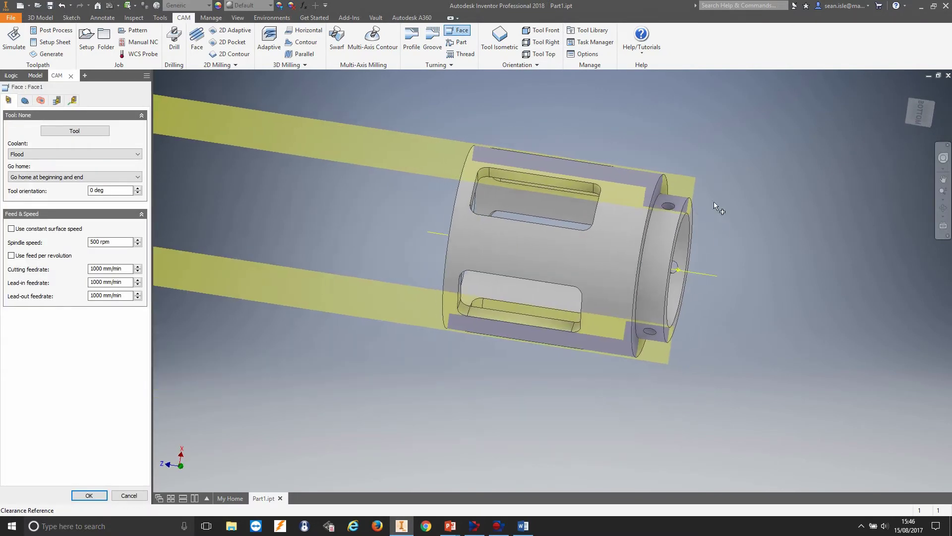
shift+middle_drag(450, 175, 446, 181)
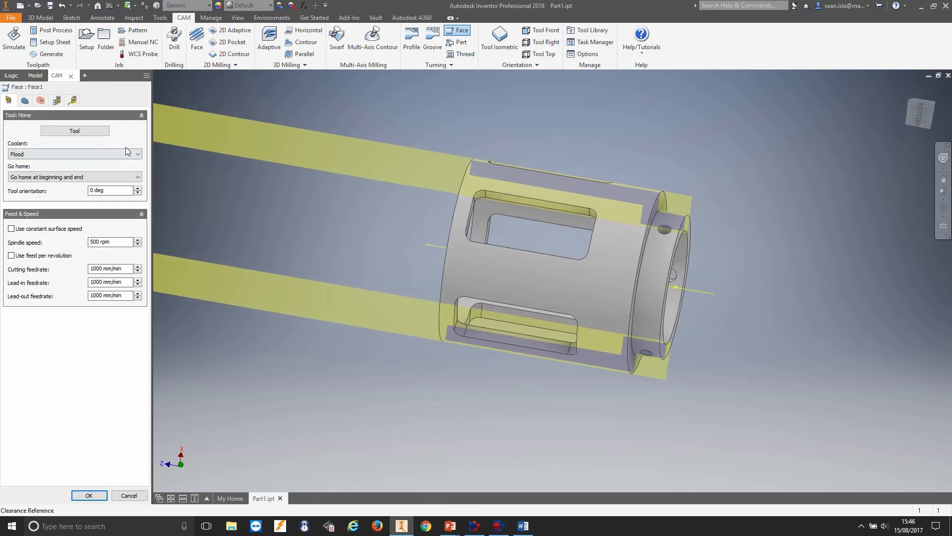
click(76, 133)
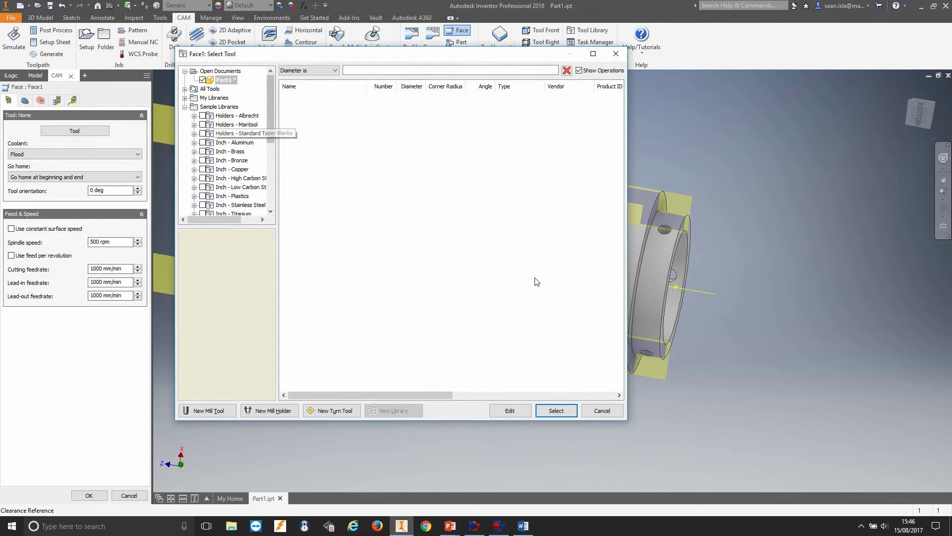
drag(626, 423, 777, 501)
scroll(219, 117, down, 1)
scroll(220, 119, up, 1)
click(214, 97)
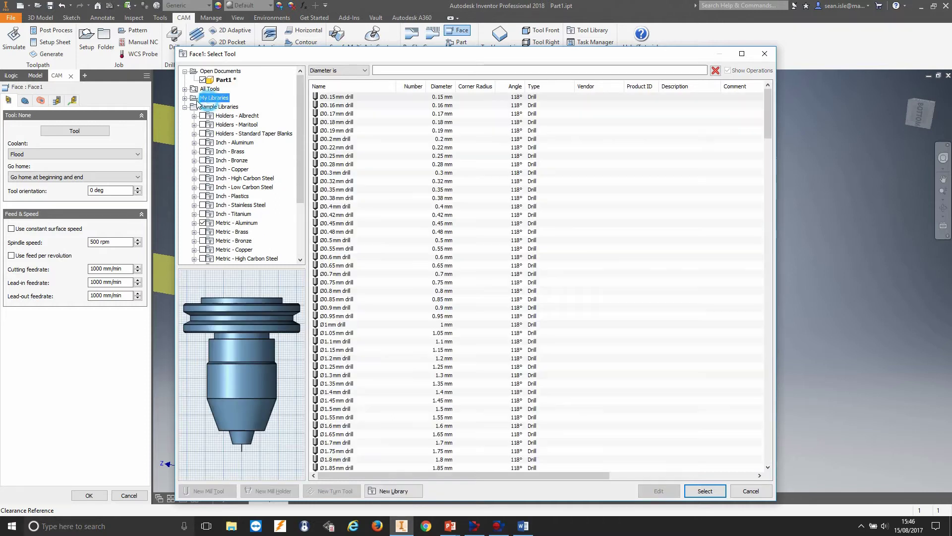
click(186, 97)
click(185, 98)
click(185, 89)
click(209, 89)
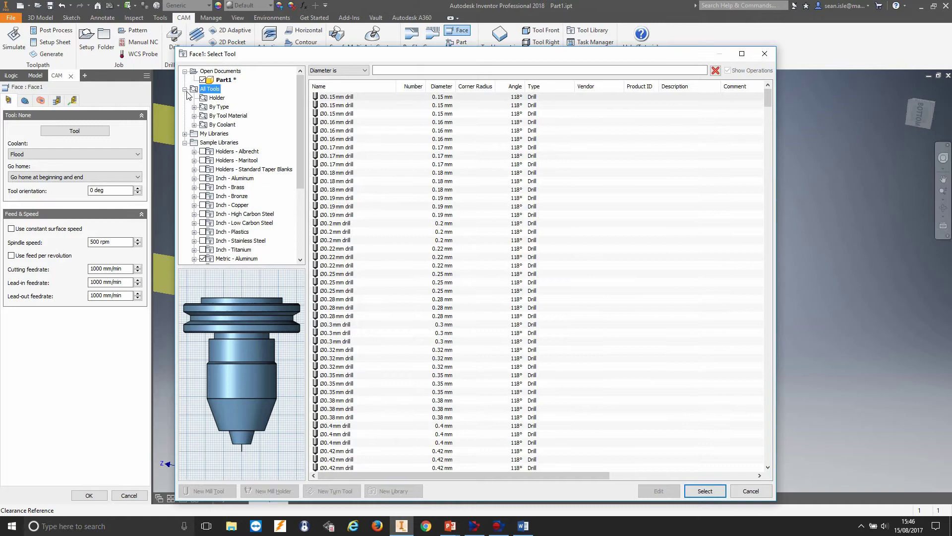
click(185, 88)
click(220, 71)
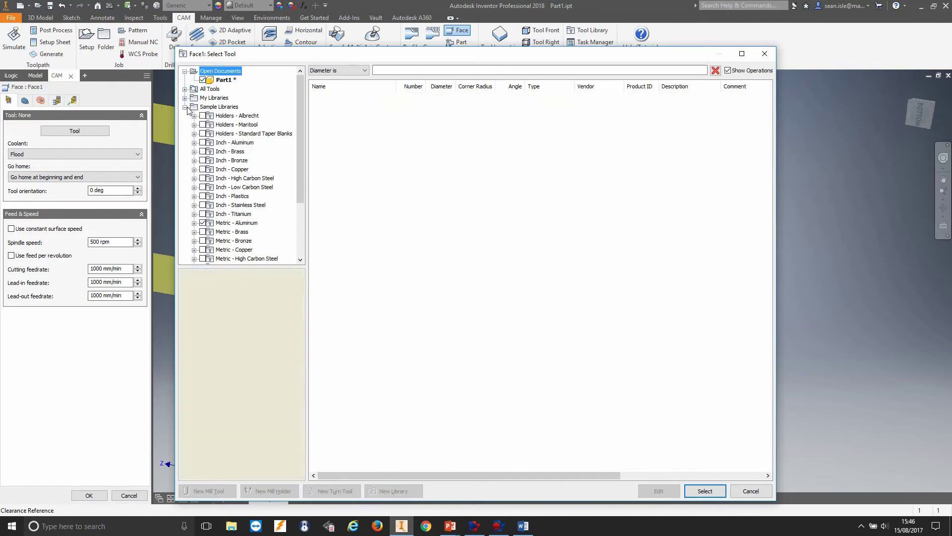
click(215, 107)
scroll(218, 124, down, 3)
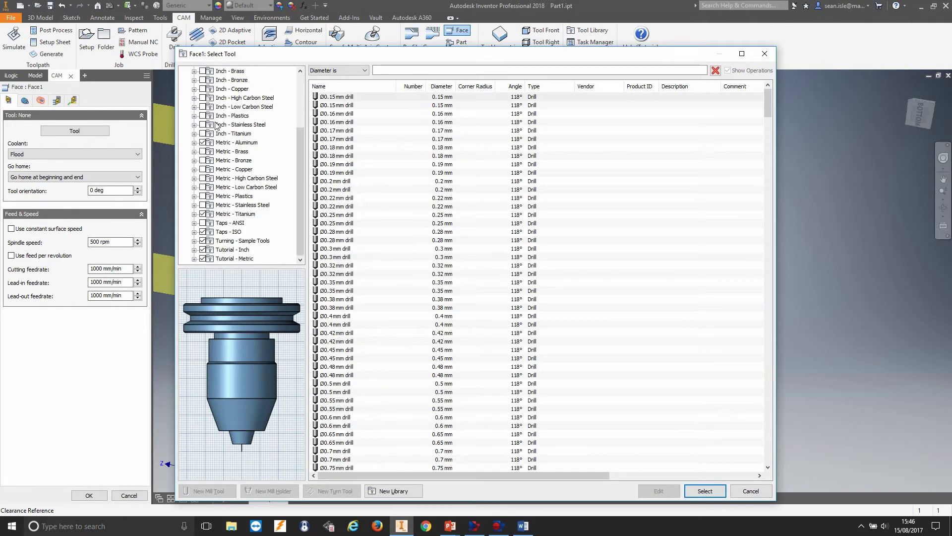
click(233, 240)
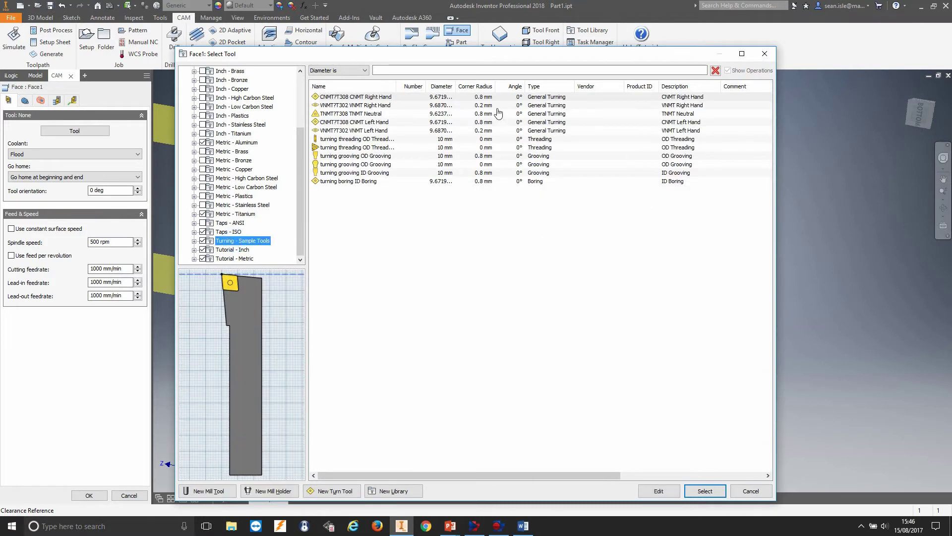
Compare the sample turning inserts and assign VNMT Right Hand as the facing tool
click(399, 97)
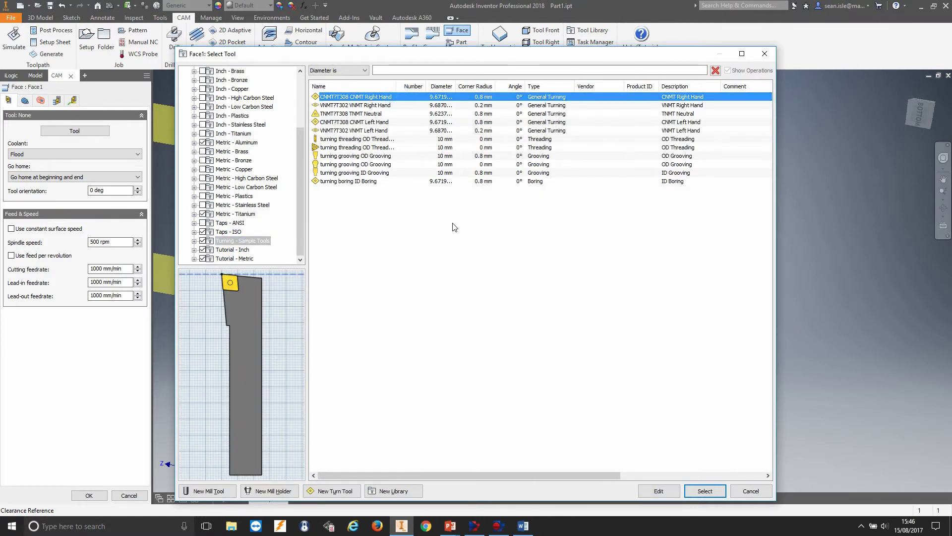
click(404, 106)
click(405, 115)
click(404, 122)
click(403, 130)
click(404, 139)
click(404, 147)
click(409, 113)
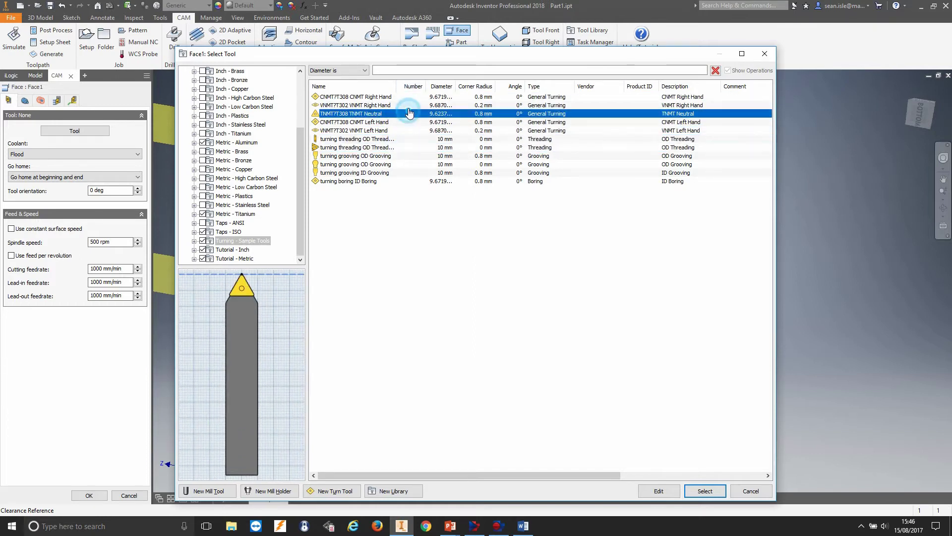
click(410, 98)
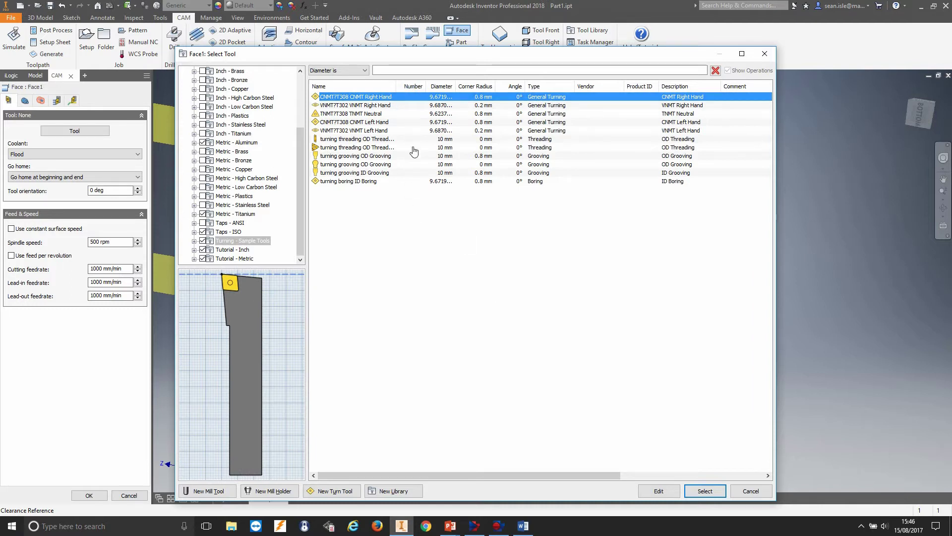
click(408, 130)
click(404, 139)
click(408, 122)
click(409, 114)
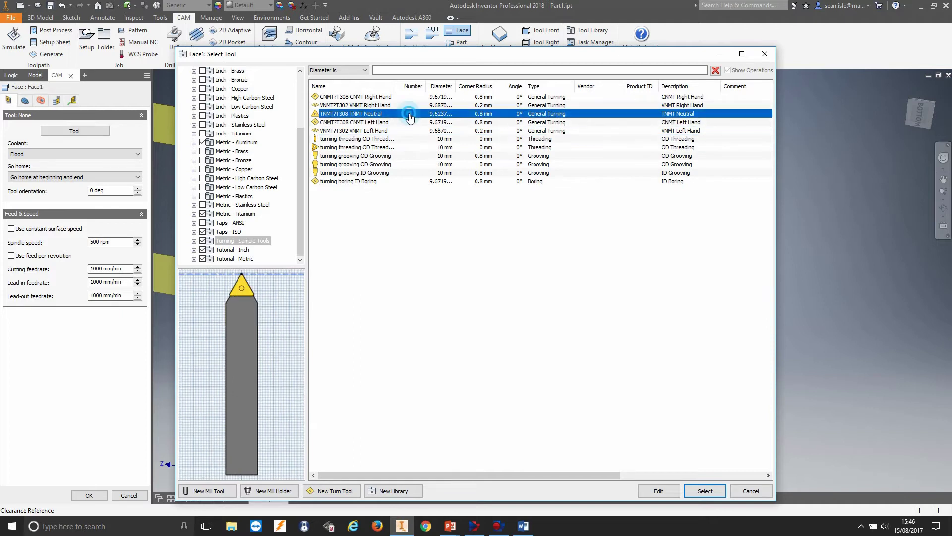
click(410, 105)
click(404, 97)
click(402, 106)
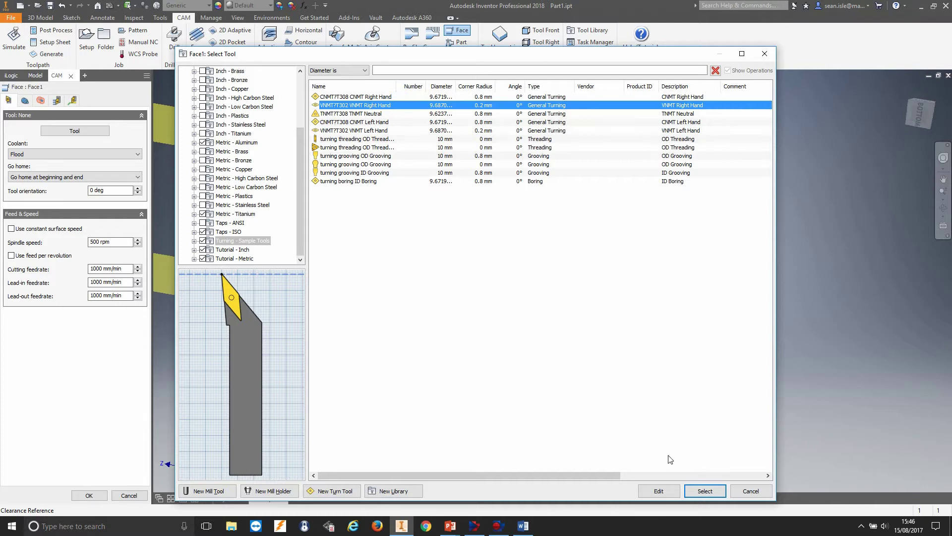
click(702, 494)
scroll(595, 202, up, 3)
shift+middle_drag(592, 158, 612, 150)
scroll(662, 207, down, 6)
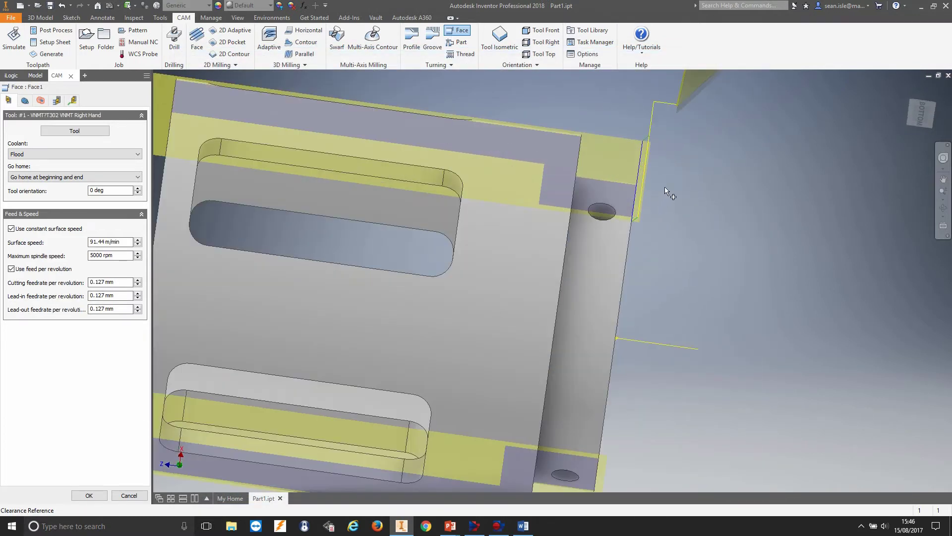
Check the faced end and accept Face1 with tool T1 to generate its toolpath
scroll(665, 188, up, 3)
shift+middle_drag(665, 187, 653, 190)
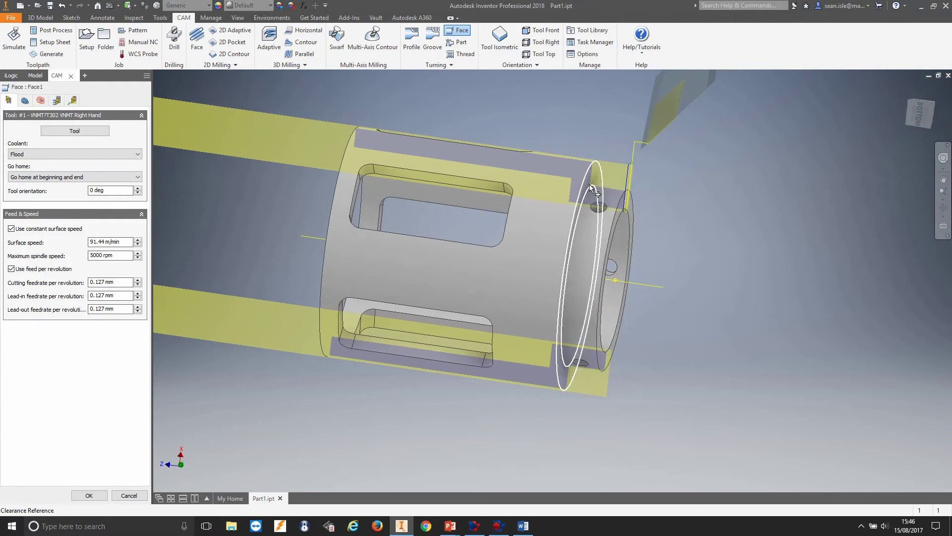
mouse_move(656, 204)
shift+middle_down()
mouse_move(663, 214)
mouse_move(650, 206)
shift+middle_up()
scroll(650, 206, down, 3)
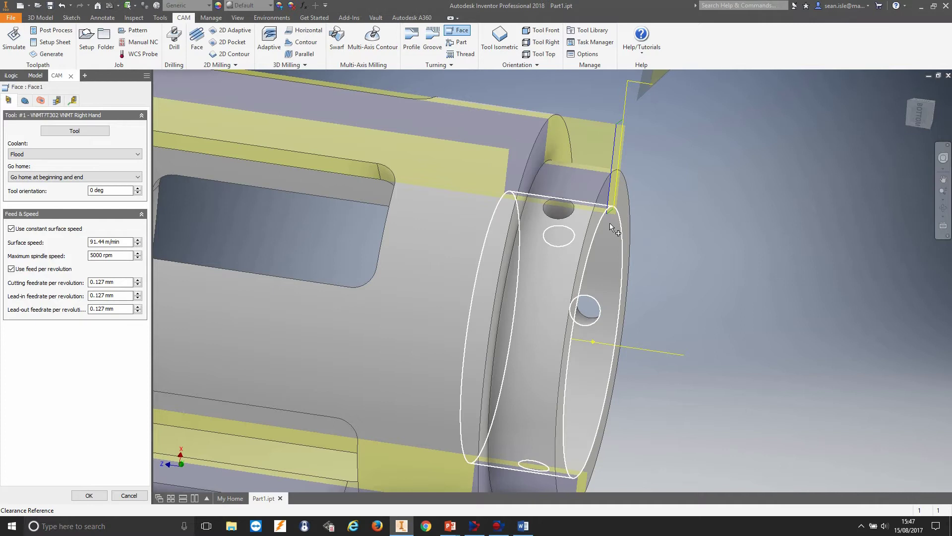
scroll(609, 222, down, 2)
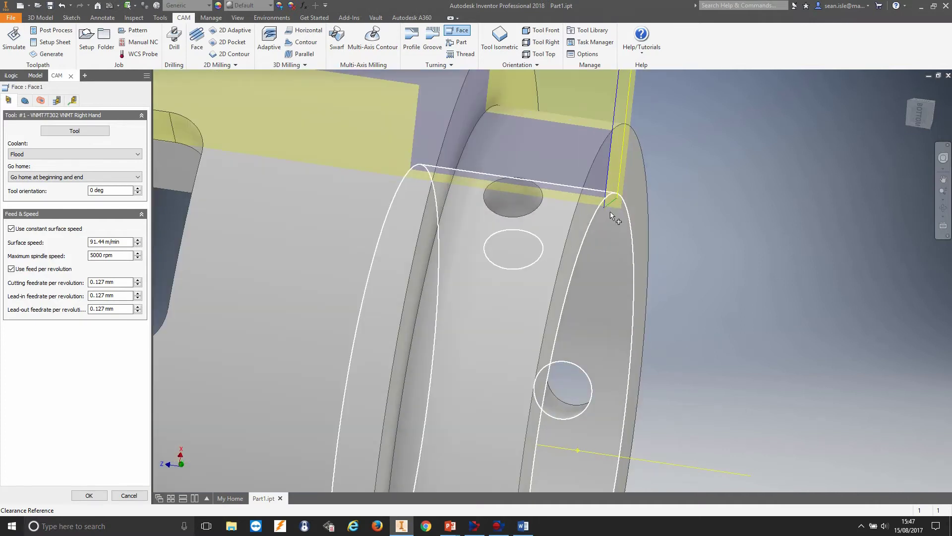
scroll(610, 211, up, 5)
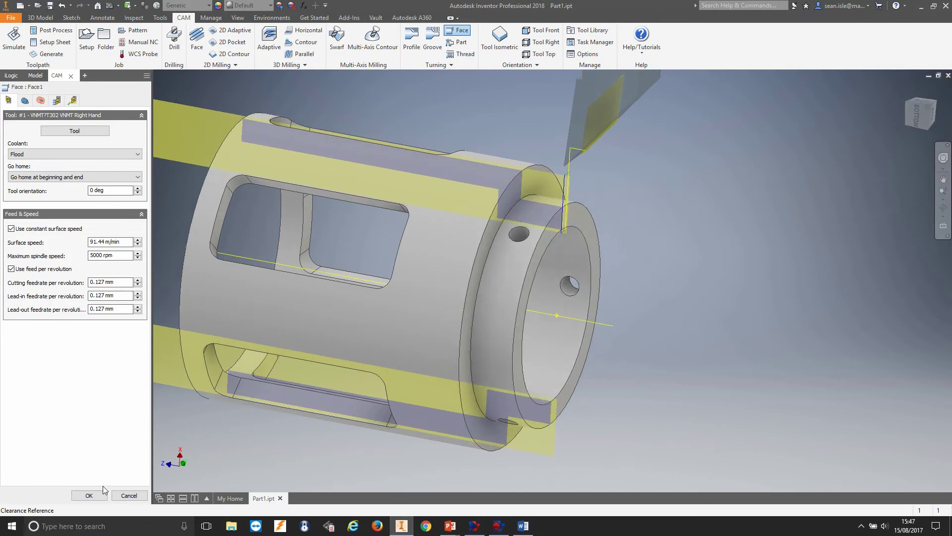
click(94, 495)
scroll(701, 240, up, 4)
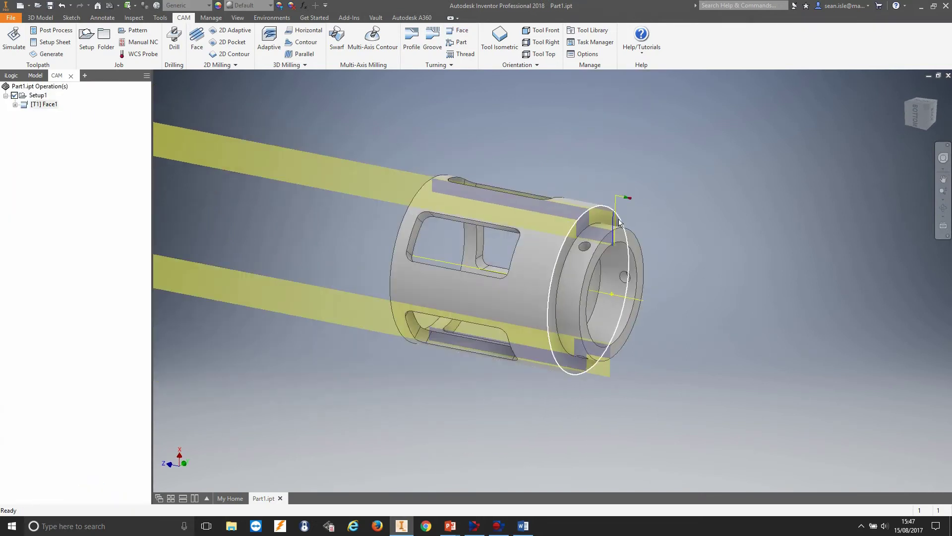
scroll(618, 217, down, 3)
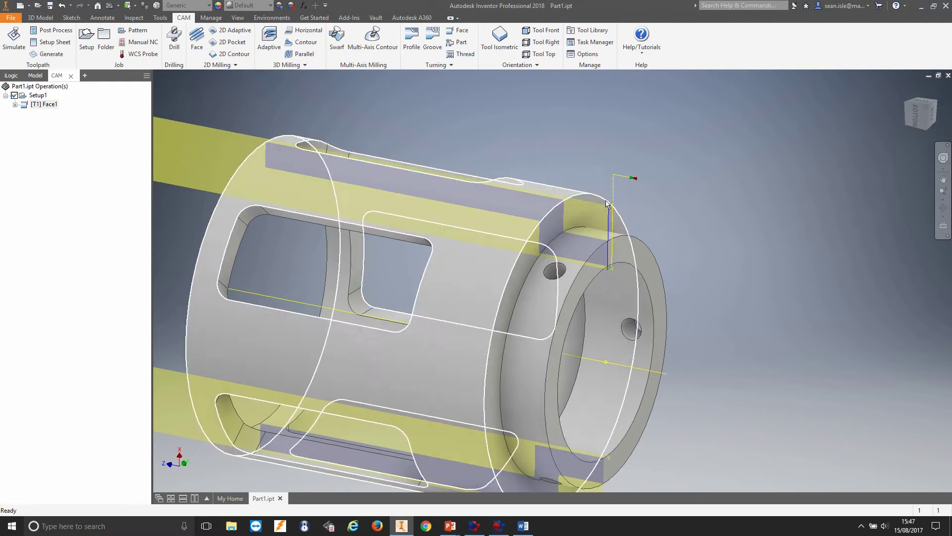
click(39, 96)
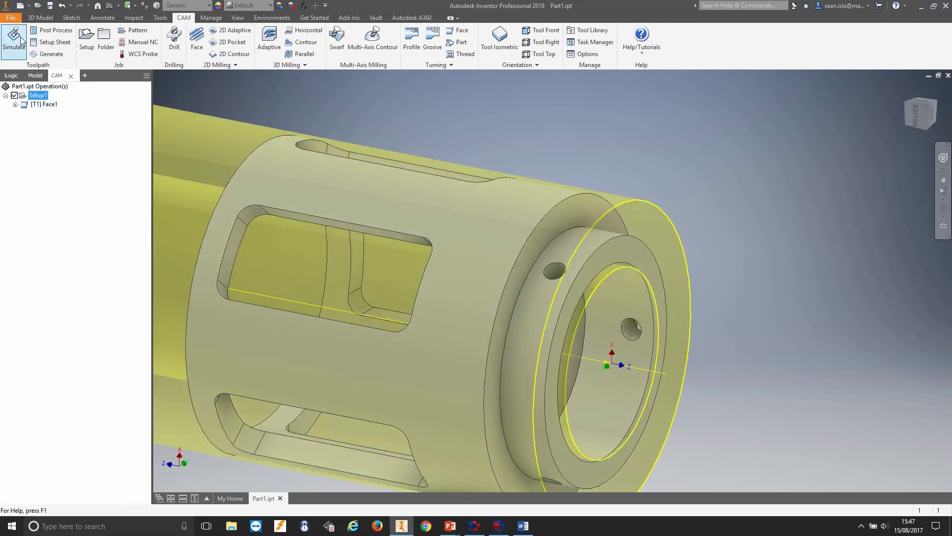
scroll(645, 177, up, 3)
click(35, 96)
click(14, 39)
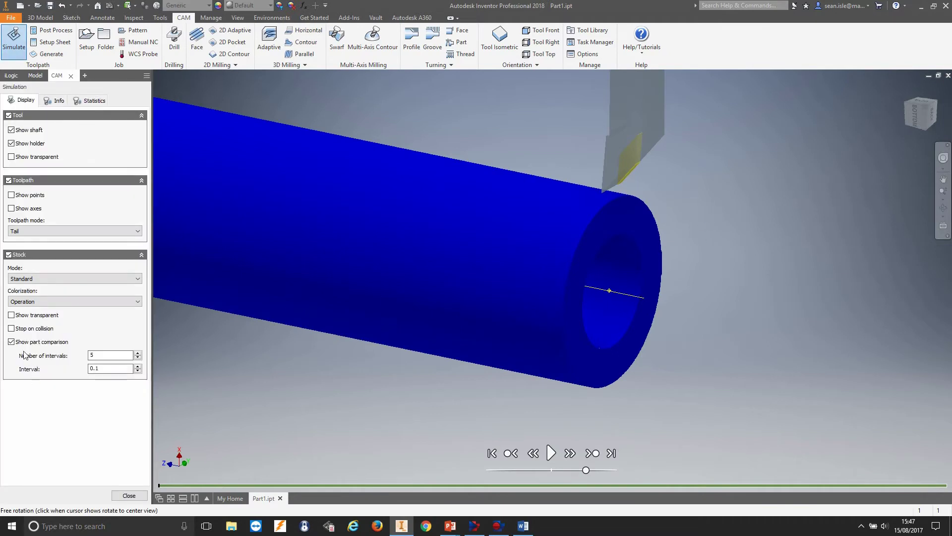
click(11, 342)
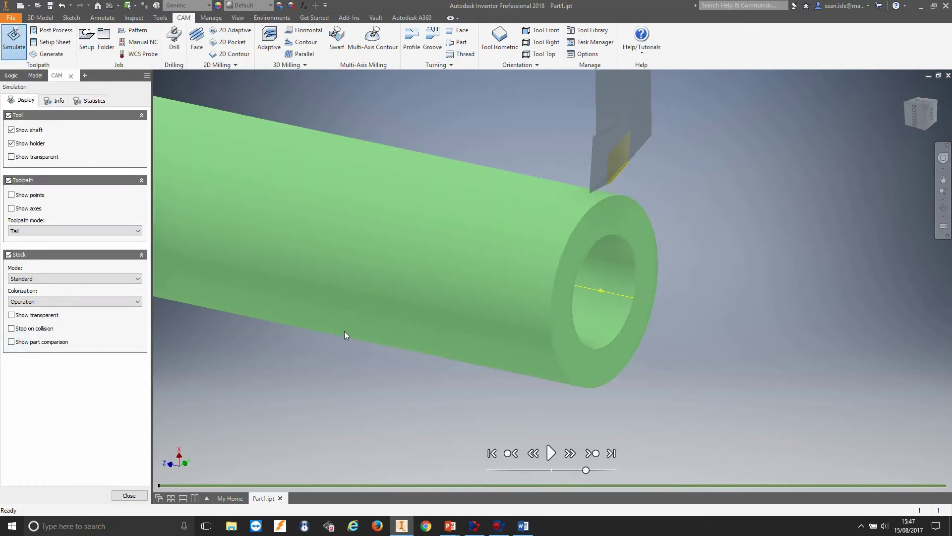
click(9, 255)
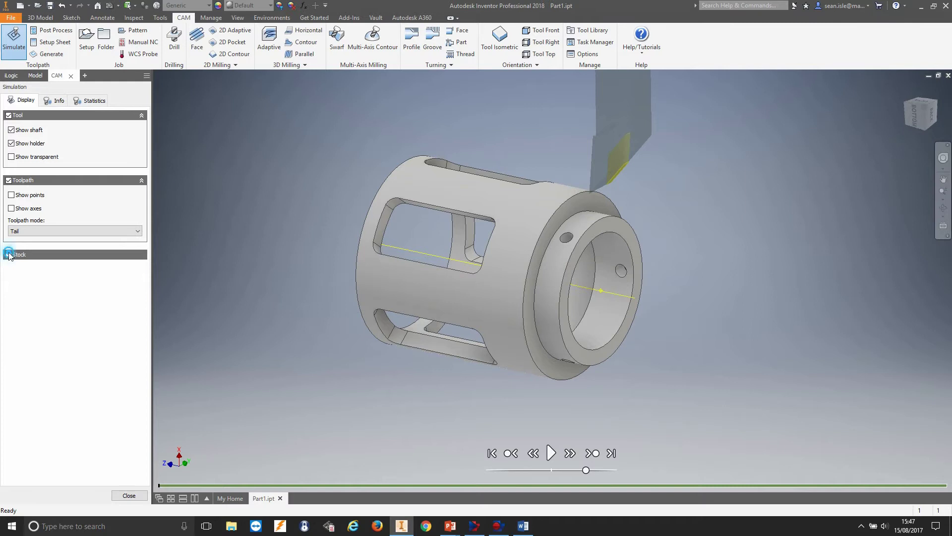
click(9, 255)
click(20, 231)
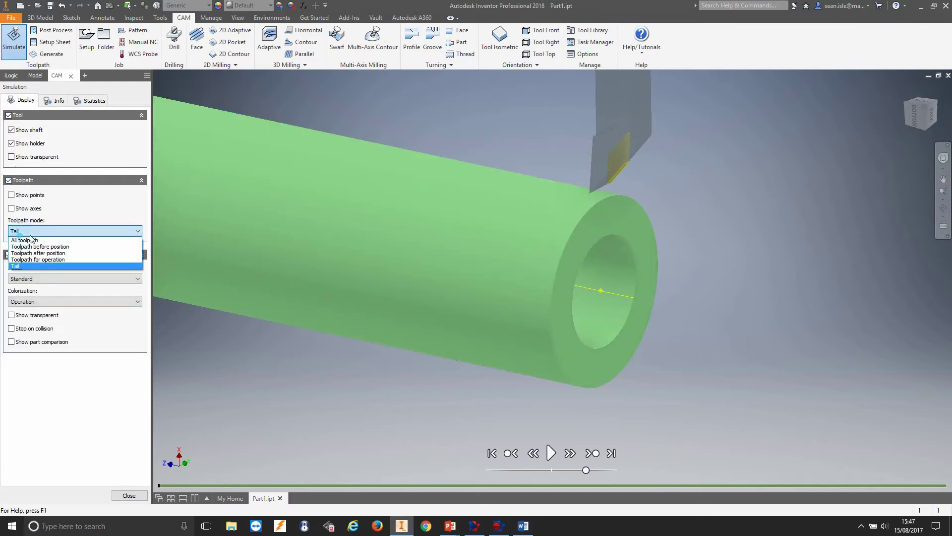
click(39, 245)
click(57, 232)
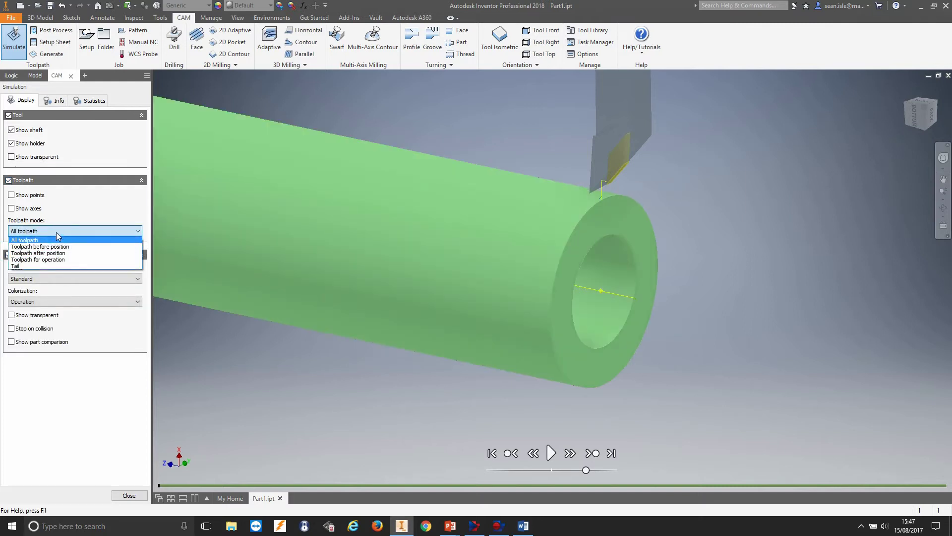
click(70, 264)
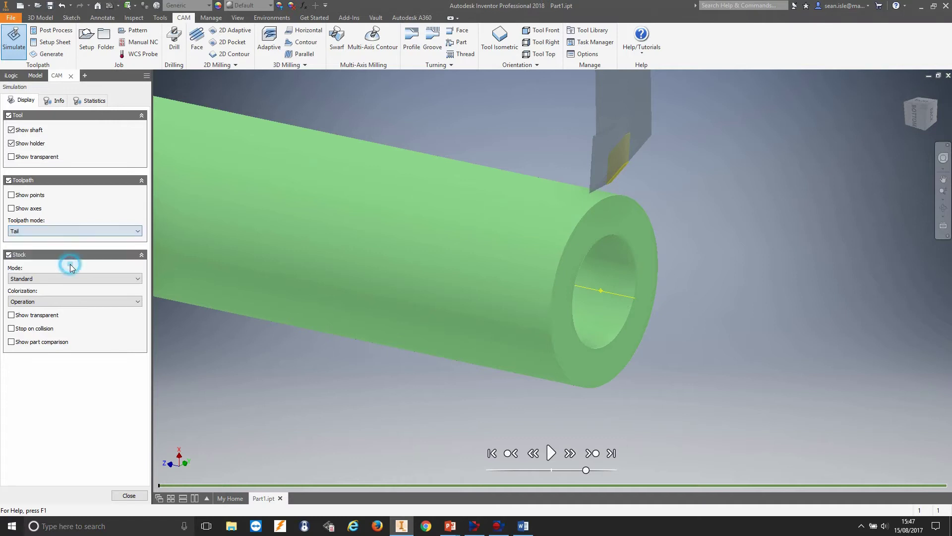
click(551, 453)
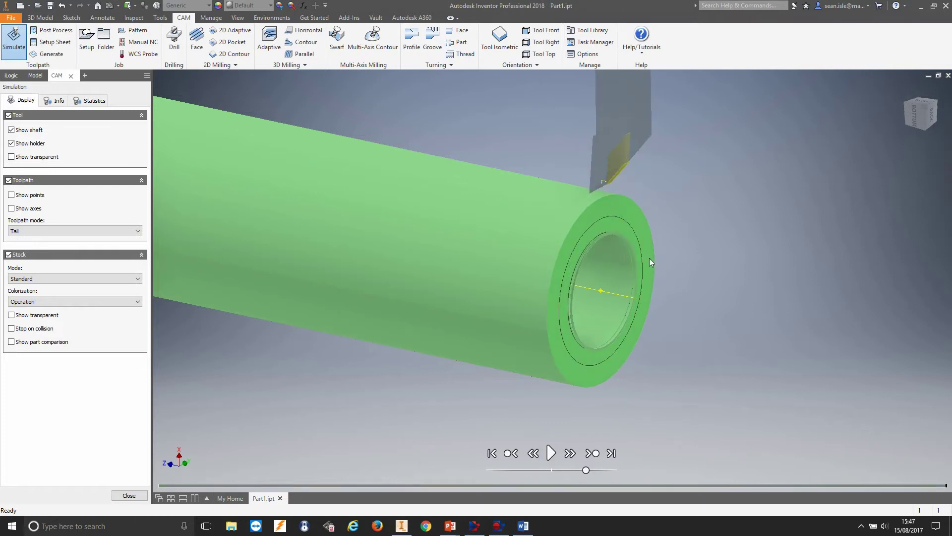
scroll(606, 261, up, 6)
scroll(605, 290, down, 4)
shift+middle_drag(605, 292, 745, 296)
scroll(754, 184, up, 5)
scroll(755, 184, up, 2)
shift+middle_drag(740, 195, 781, 204)
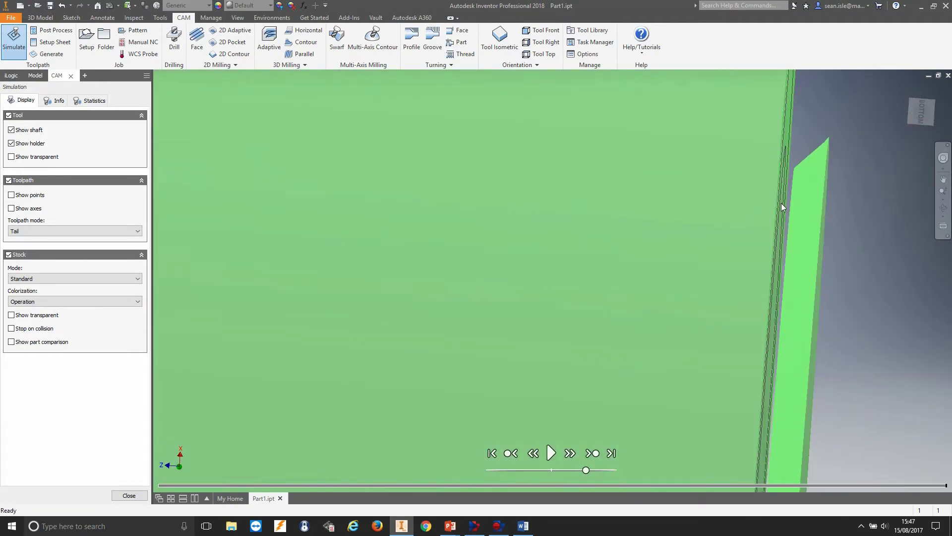
scroll(780, 206, down, 5)
mouse_move(799, 151)
shift+middle_down()
mouse_move(787, 162)
mouse_move(788, 139)
shift+middle_up()
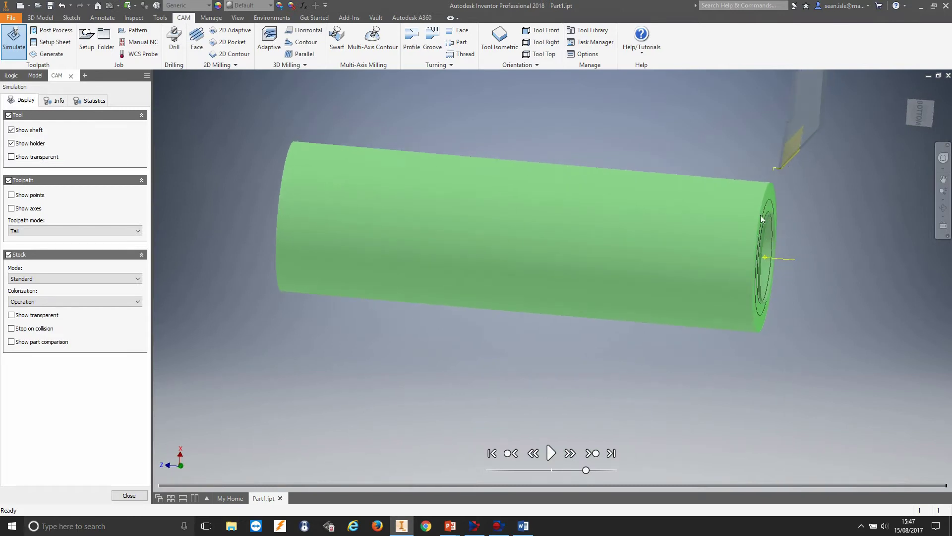
shift+middle_drag(760, 215, 751, 220)
click(130, 495)
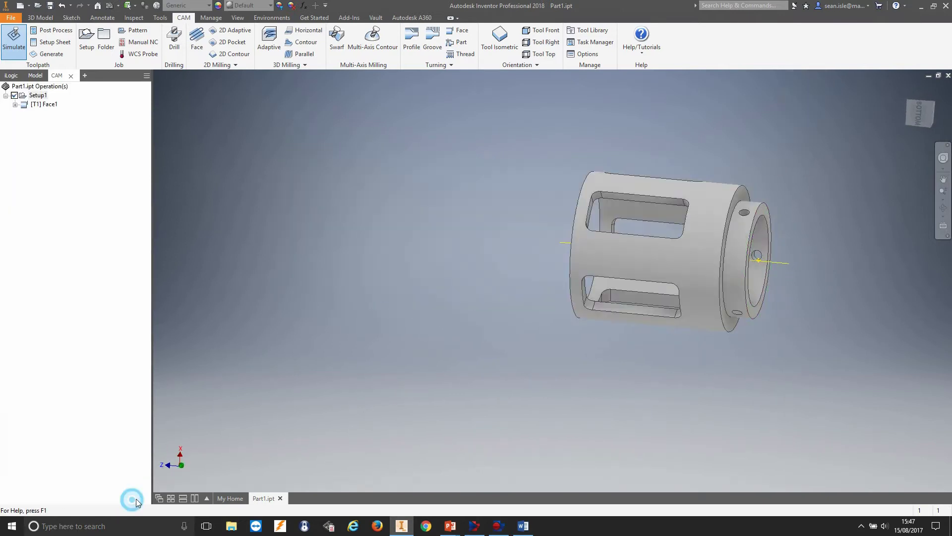
Edit Face1 to use the CNMT7T308 CNMT Right Hand tool from Turning - Sample Tools
right_click(30, 112)
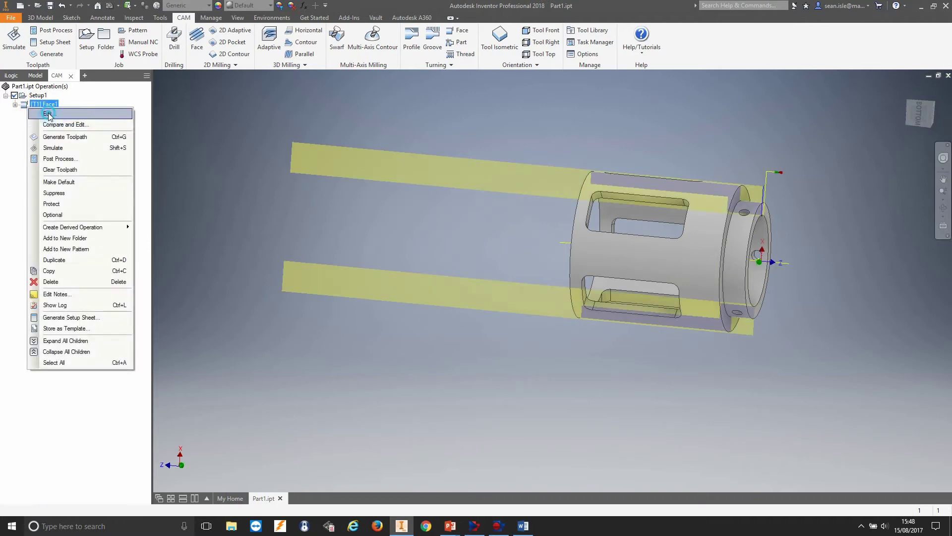
click(48, 114)
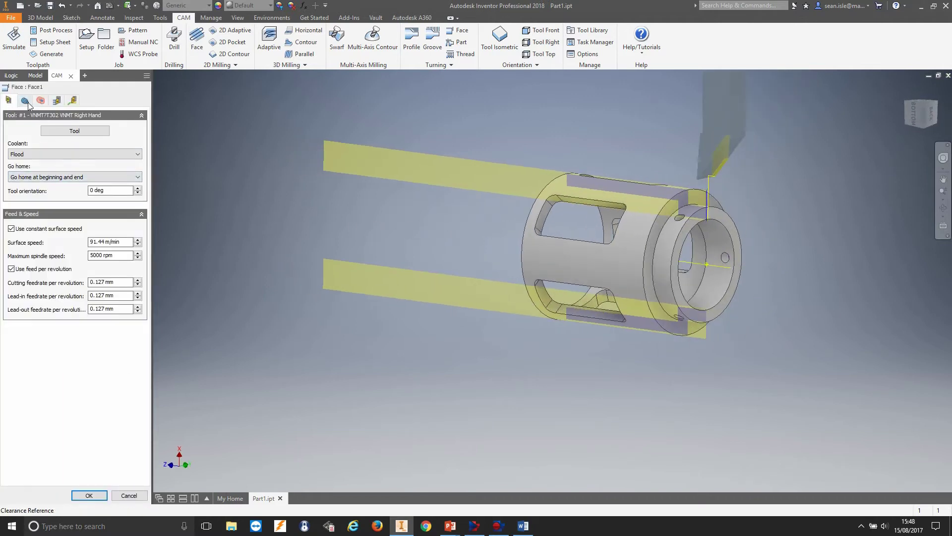
click(74, 131)
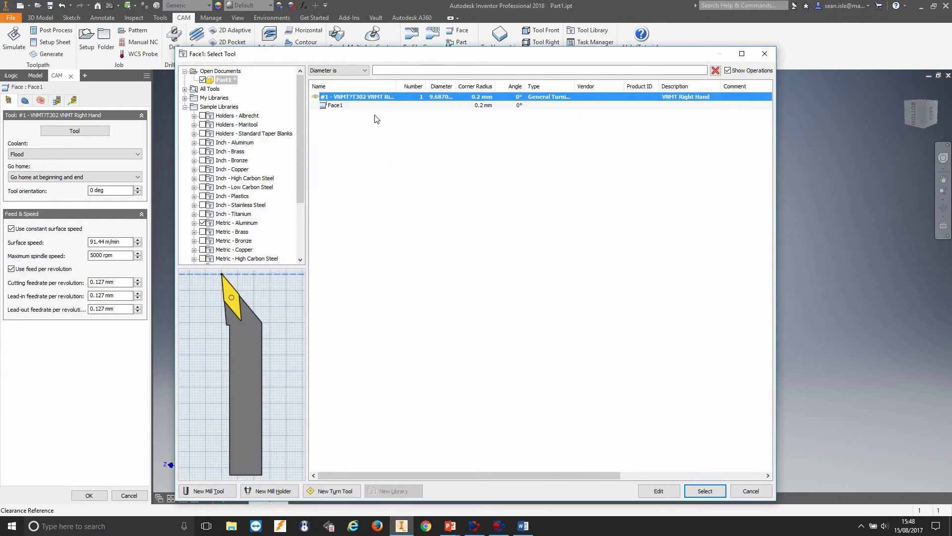
scroll(236, 144, down, 3)
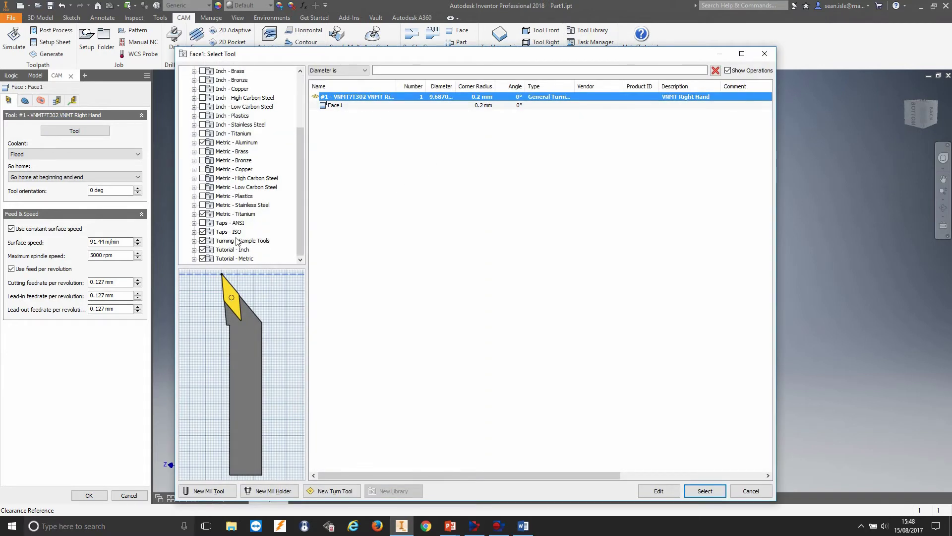
click(236, 242)
click(402, 99)
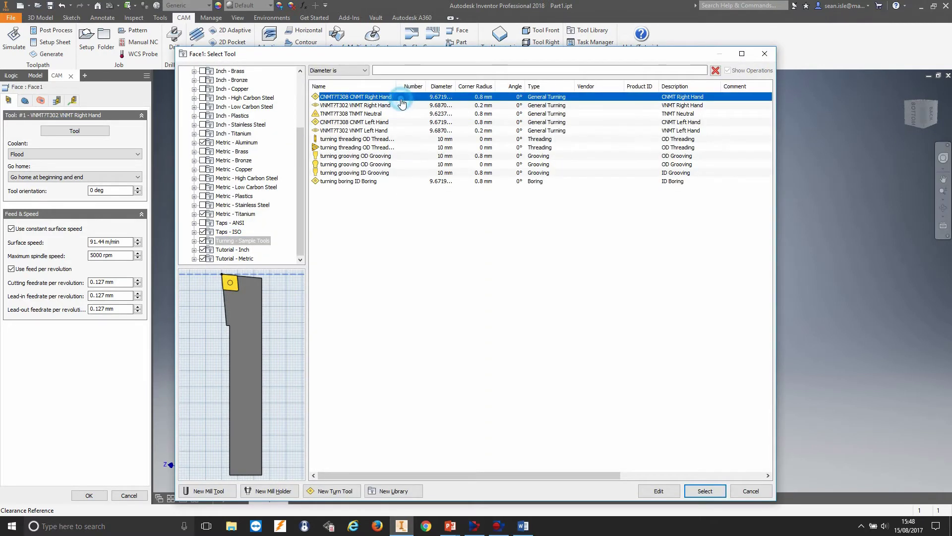
click(704, 490)
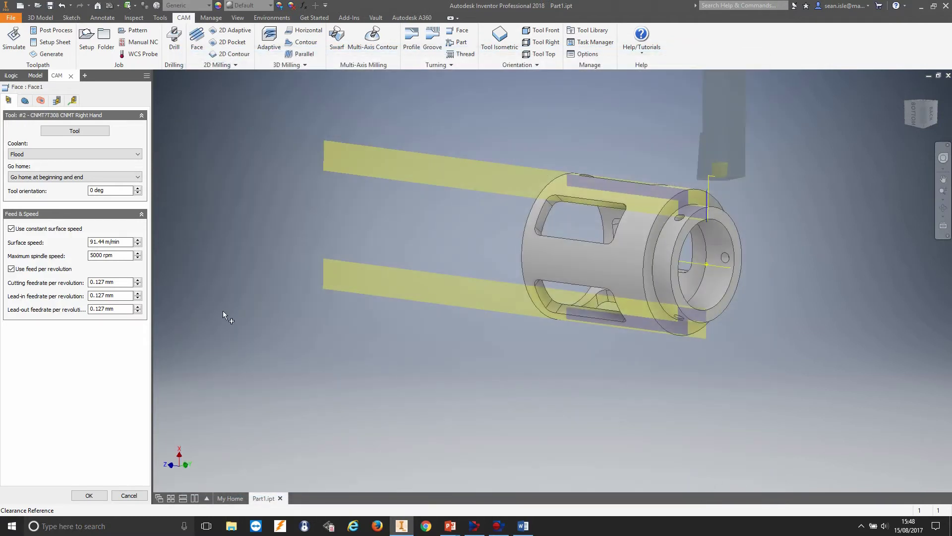
click(90, 495)
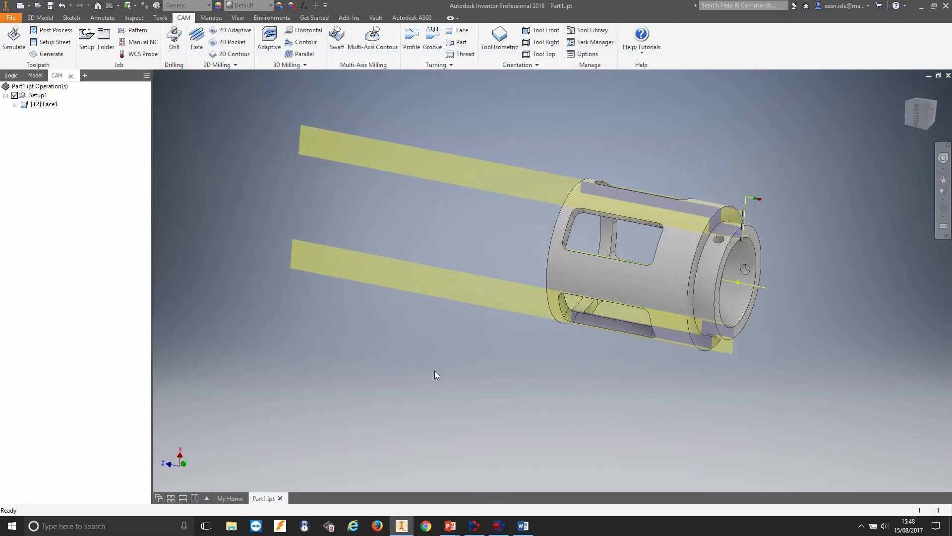
Simulate the facing toolpath, inspect the bored end, and close the simulation
click(14, 40)
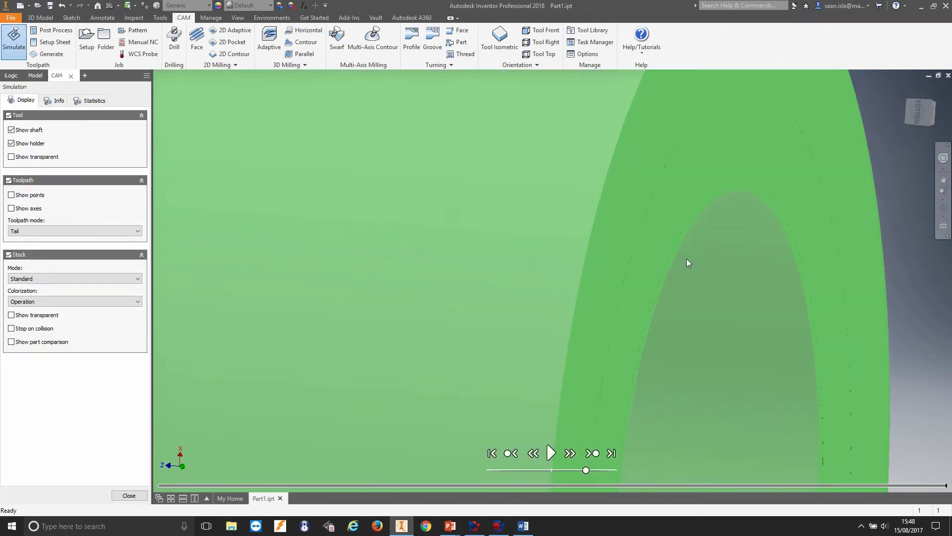
scroll(687, 258, up, 5)
scroll(730, 223, down, 5)
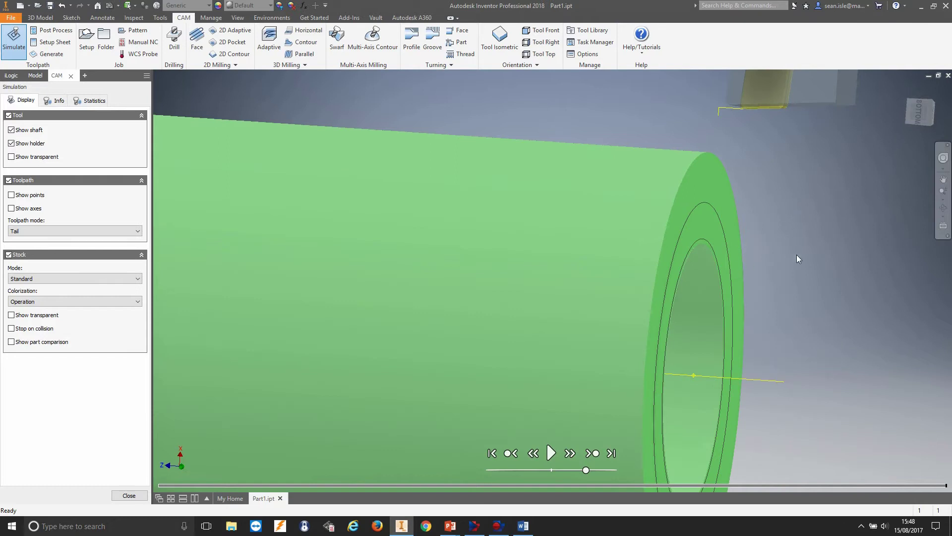
mouse_move(797, 258)
shift+middle_down()
mouse_move(789, 255)
mouse_move(801, 258)
shift+middle_up()
scroll(697, 274, down, 5)
shift+middle_drag(728, 273, 726, 275)
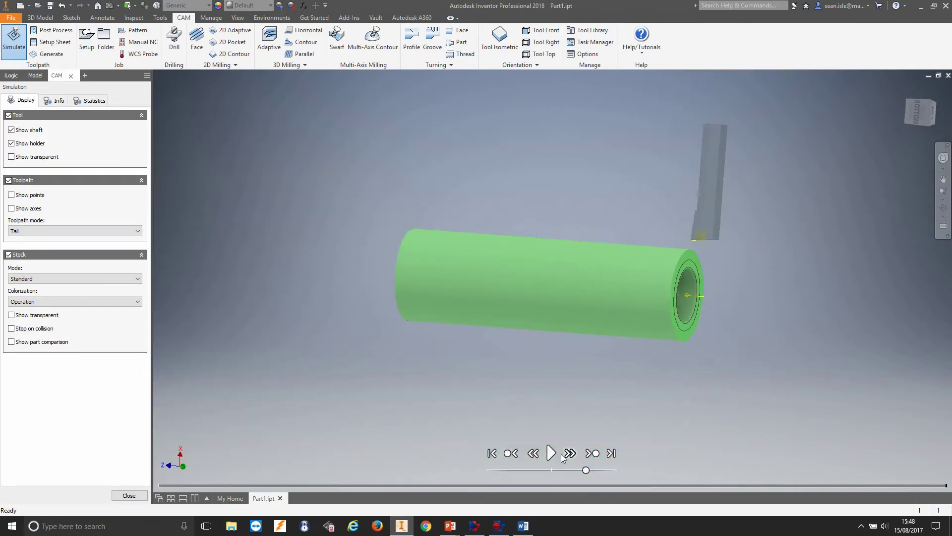
click(124, 495)
scroll(733, 296, up, 4)
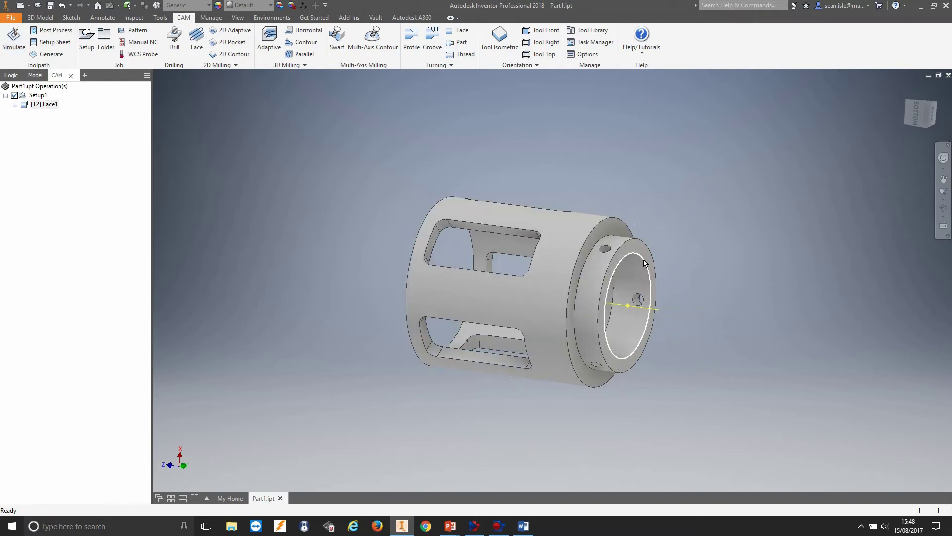
Start a turning Profile operation using tool #2, the CNMT7T308 CNMT Right Hand
shift+middle_drag(359, 182, 360, 185)
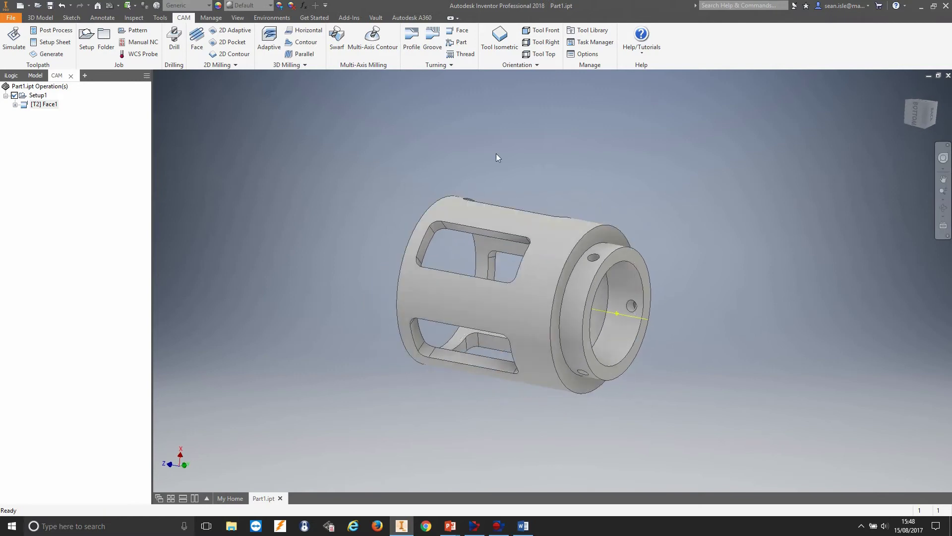
click(412, 39)
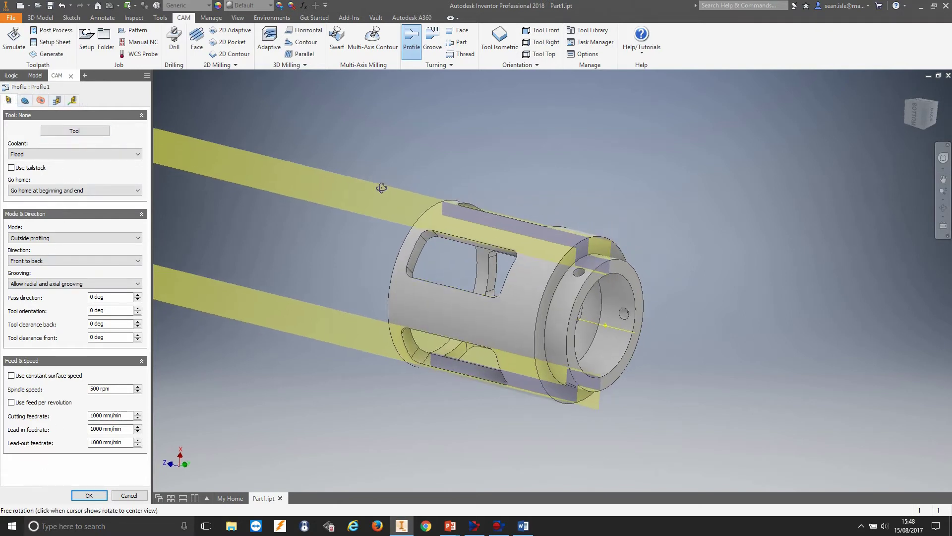
scroll(481, 186, up, 1)
scroll(543, 243, down, 2)
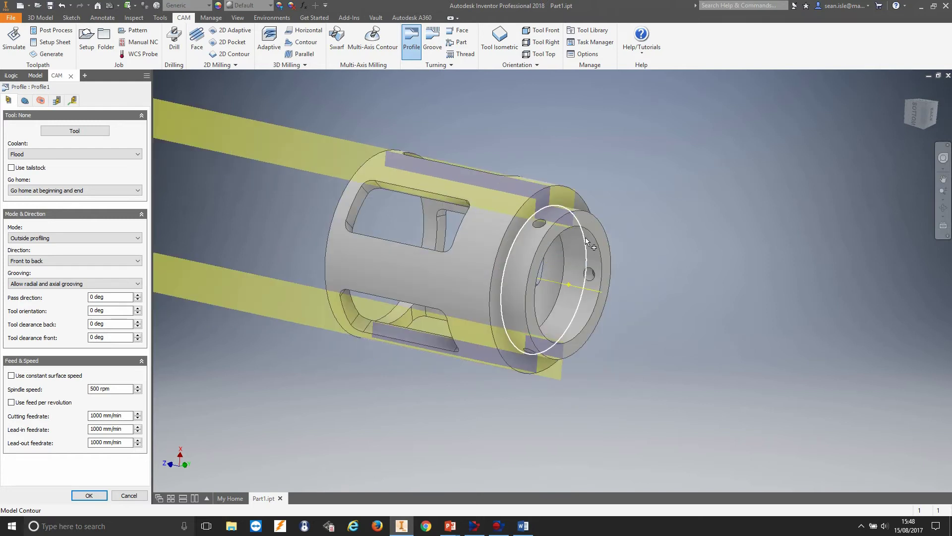
click(72, 129)
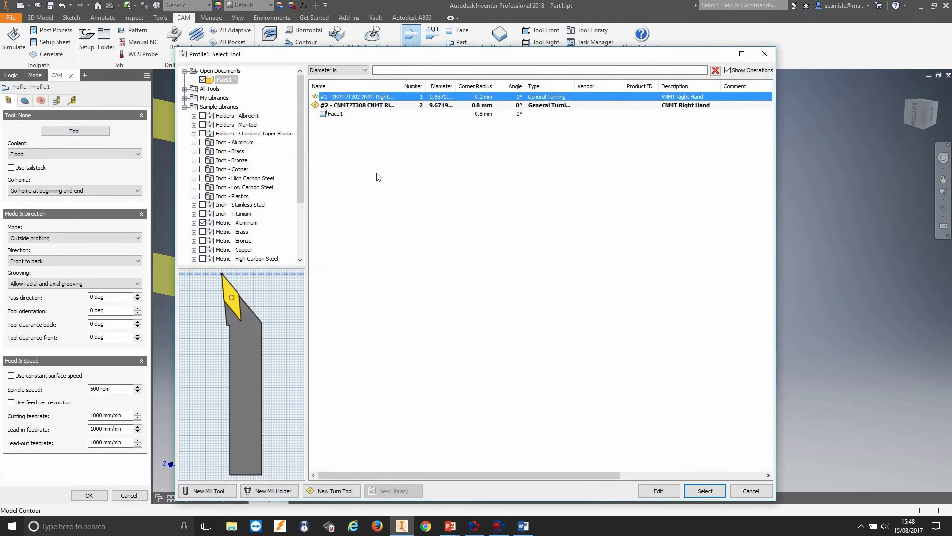
click(379, 105)
click(379, 98)
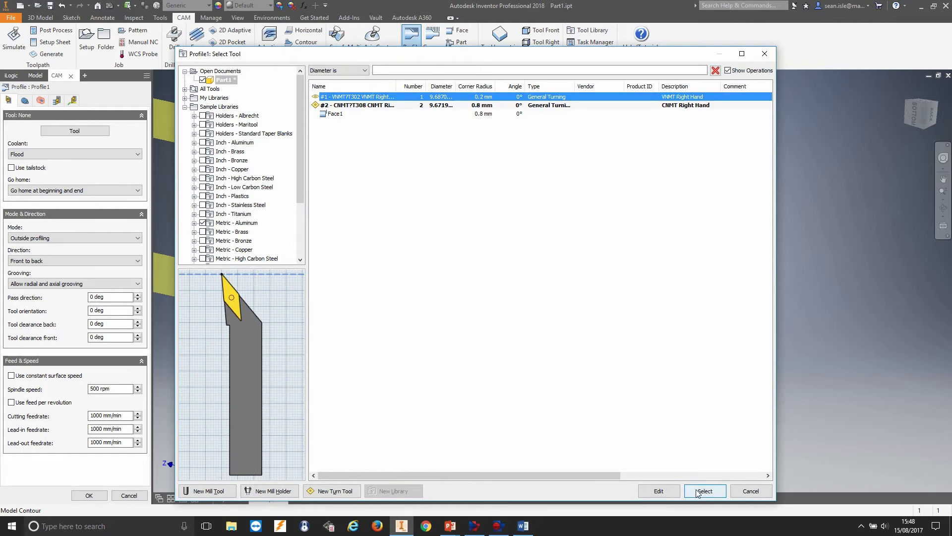
click(494, 106)
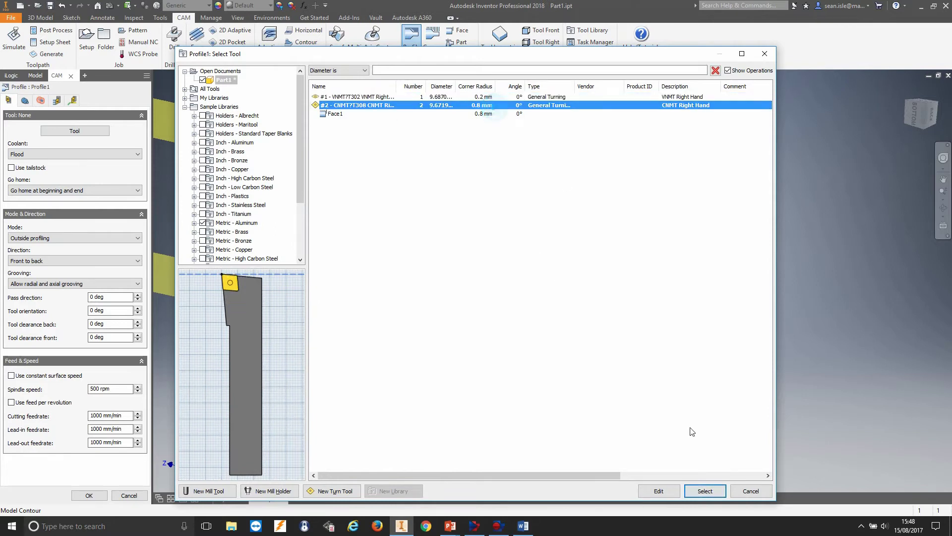
click(704, 491)
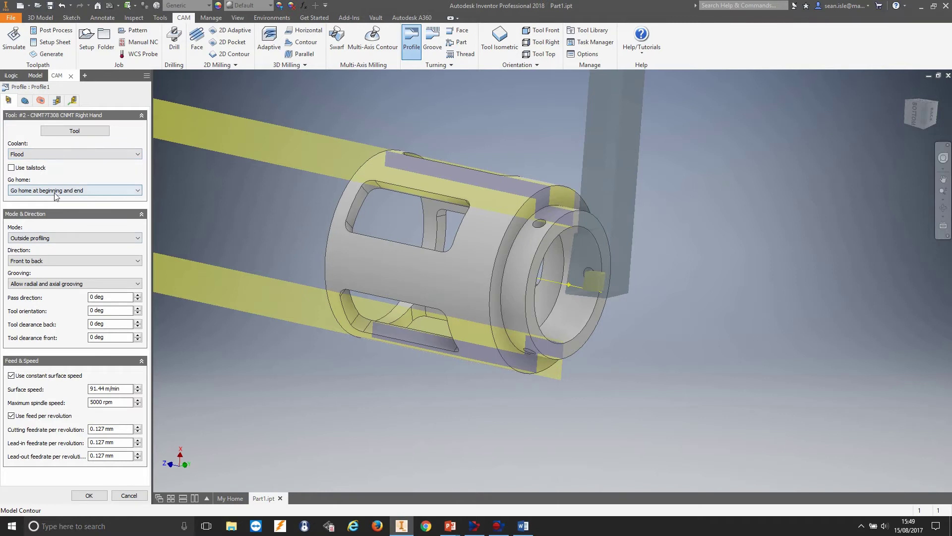
Keep Outside profiling mode and accept Profile1 to generate its toolpath
mouse_move(55, 196)
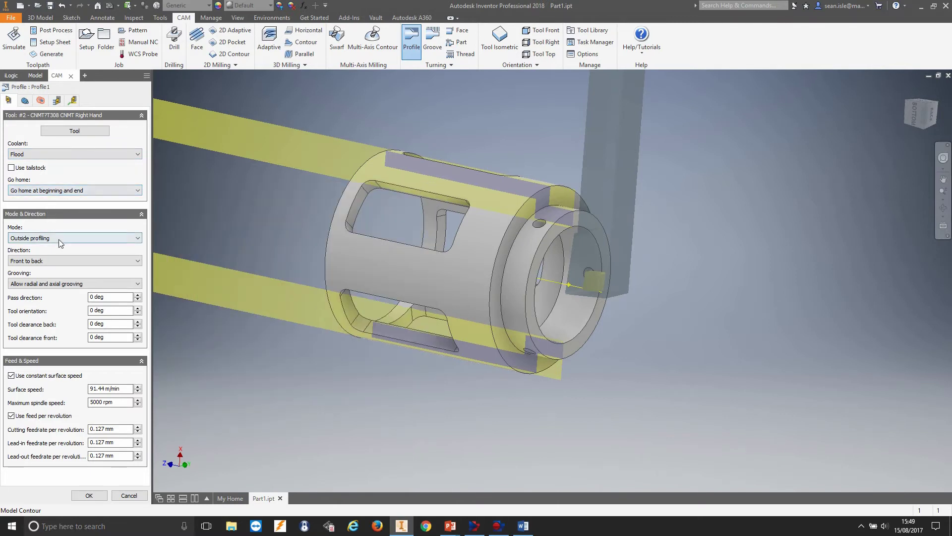
mouse_move(58, 239)
click(78, 238)
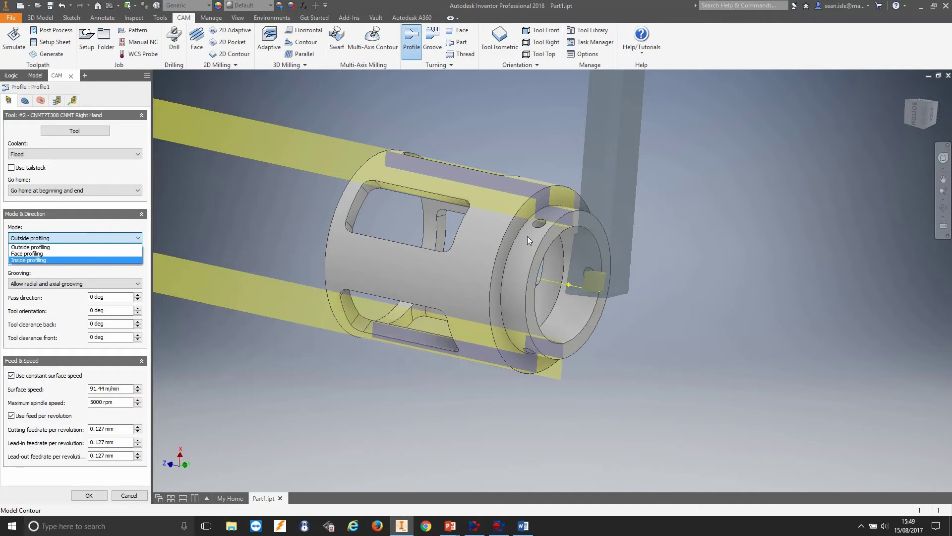
click(54, 247)
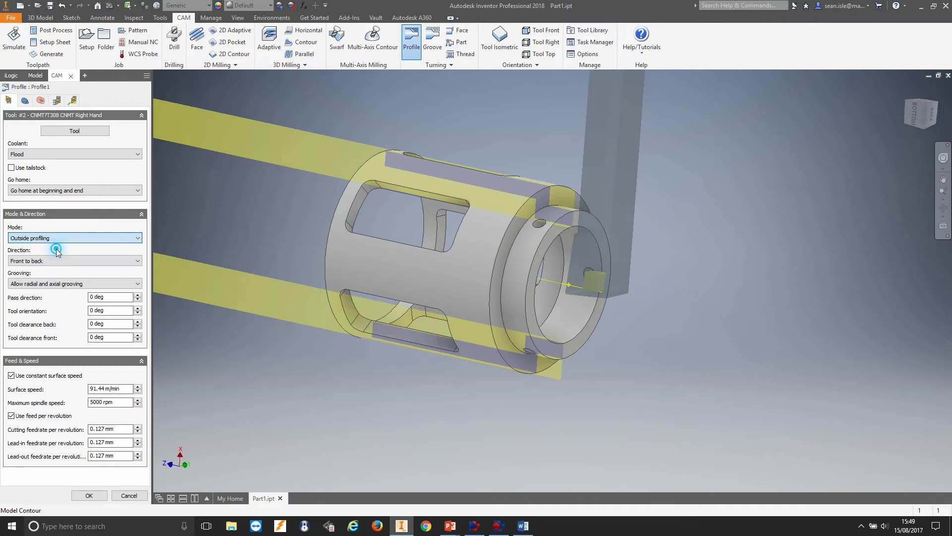
shift+middle_drag(395, 182, 416, 193)
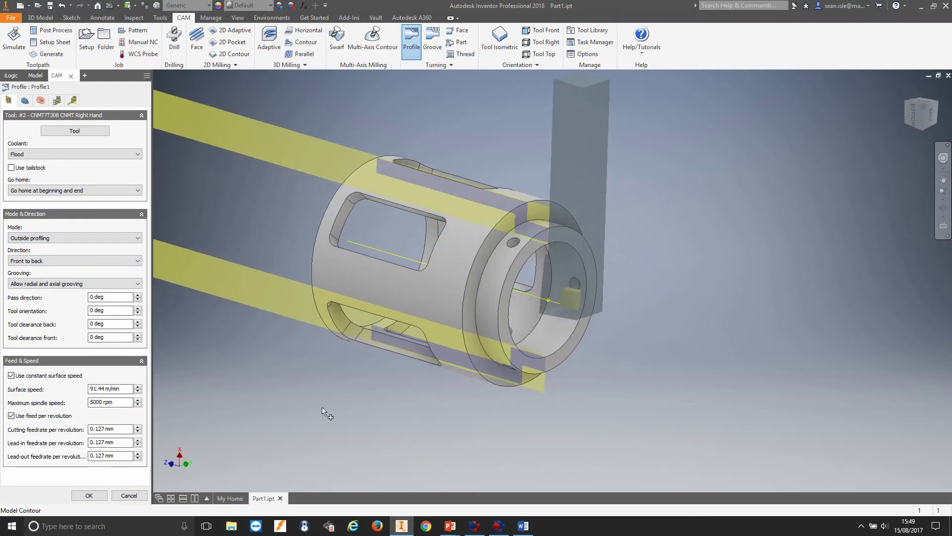
click(89, 496)
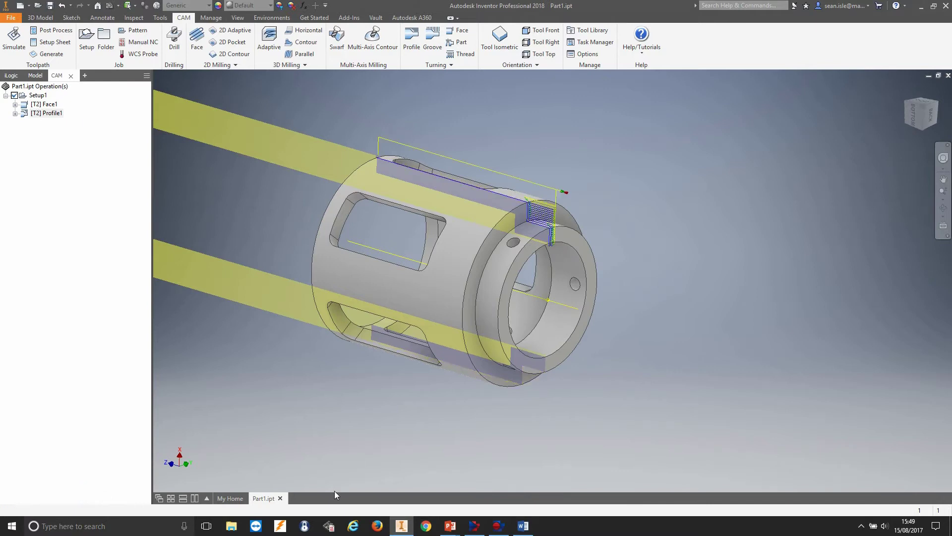
shift+middle_drag(302, 450, 323, 451)
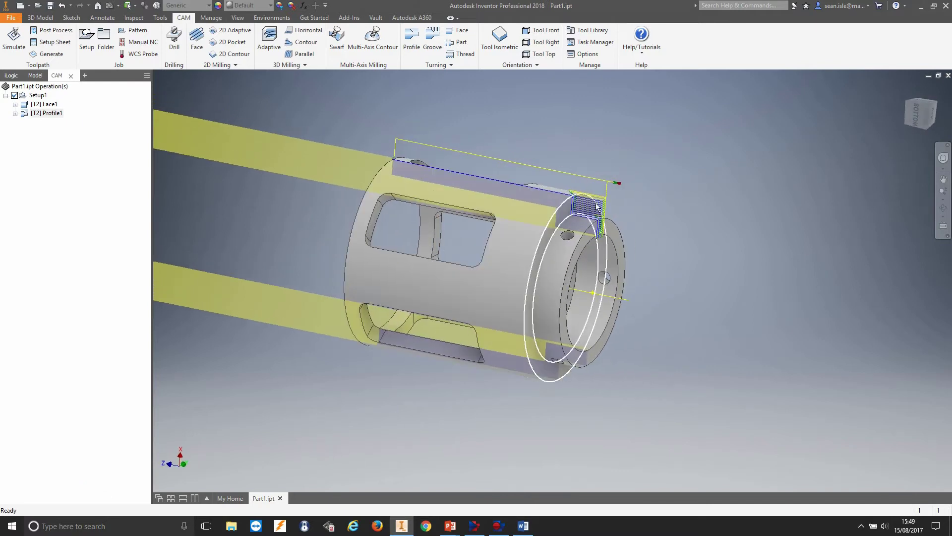
scroll(611, 255, down, 5)
scroll(612, 255, up, 4)
shift+middle_drag(615, 250, 613, 254)
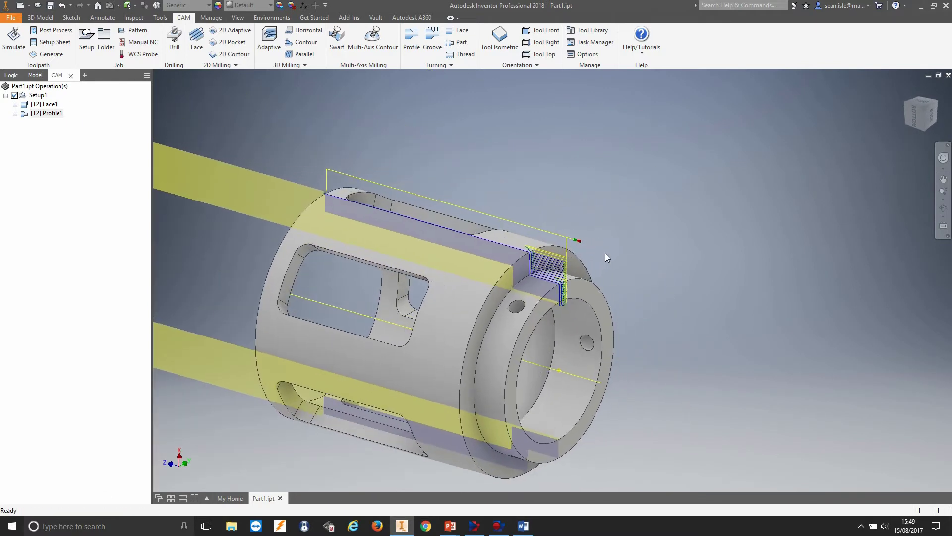
scroll(450, 237, down, 5)
scroll(449, 237, up, 5)
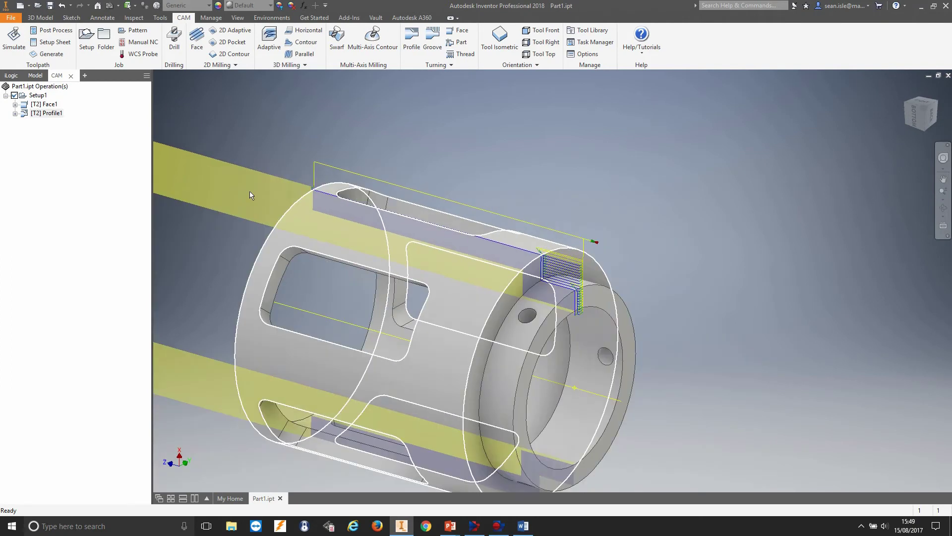
click(38, 96)
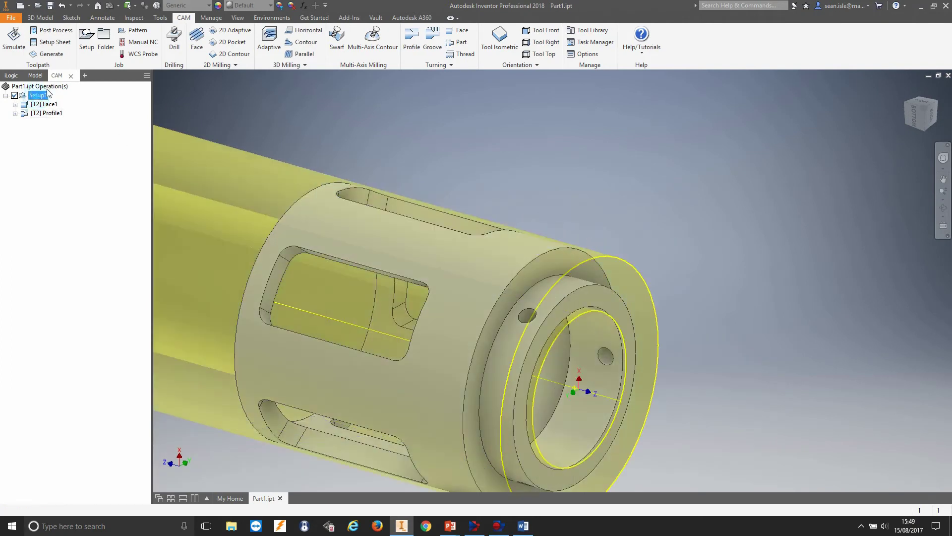
click(14, 40)
click(551, 453)
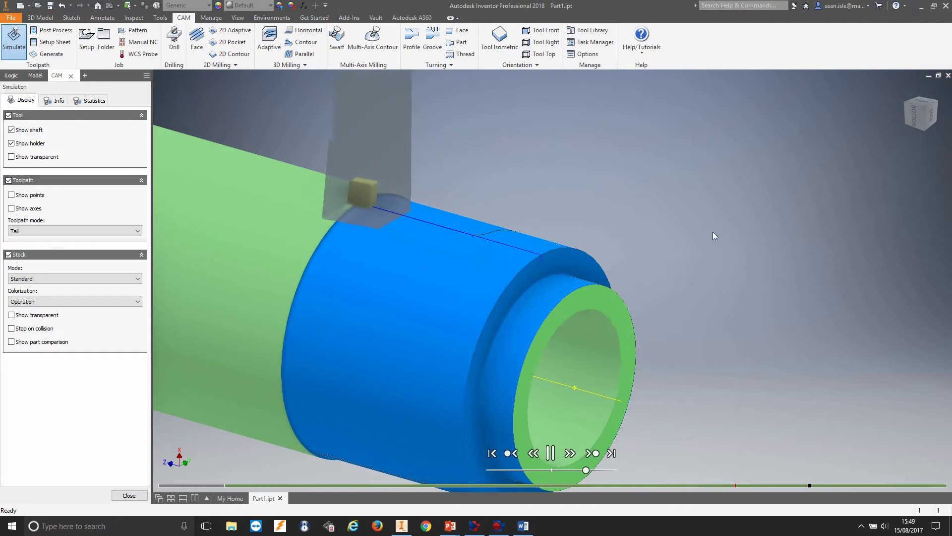
scroll(712, 235, up, 3)
mouse_move(734, 239)
shift+middle_down()
mouse_move(725, 240)
mouse_move(740, 236)
mouse_move(738, 243)
shift+middle_up()
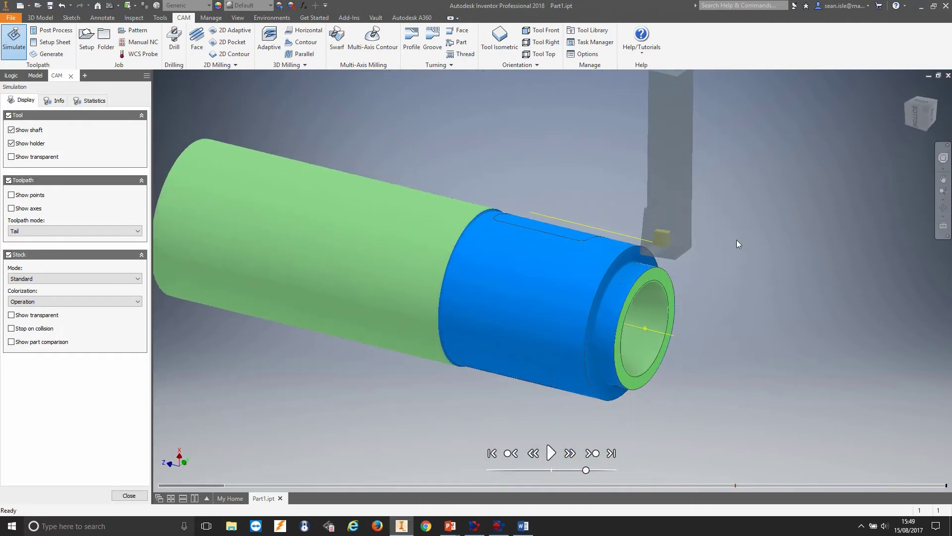
scroll(646, 272, down, 4)
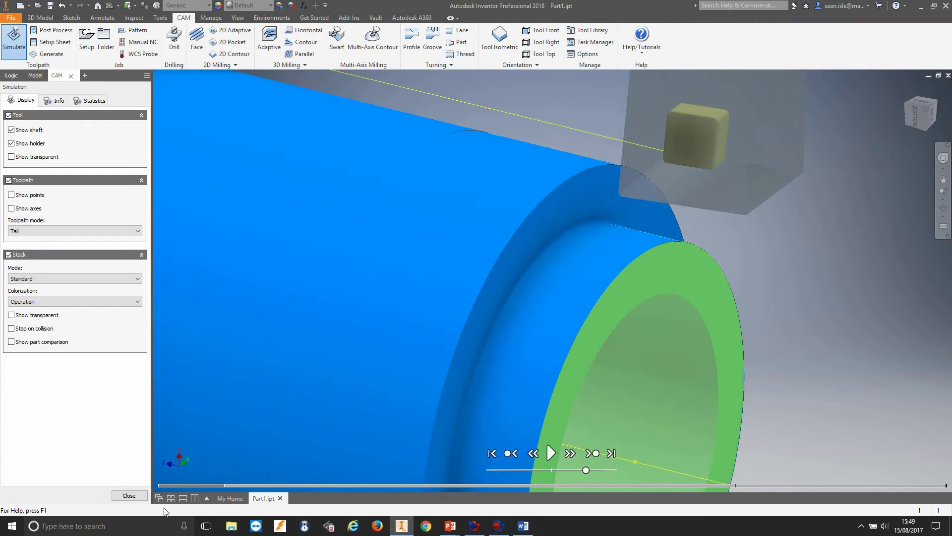
click(130, 495)
Edit Profile1 to enable Rest Machining from previous operation(s) on the Heights tab
click(42, 113)
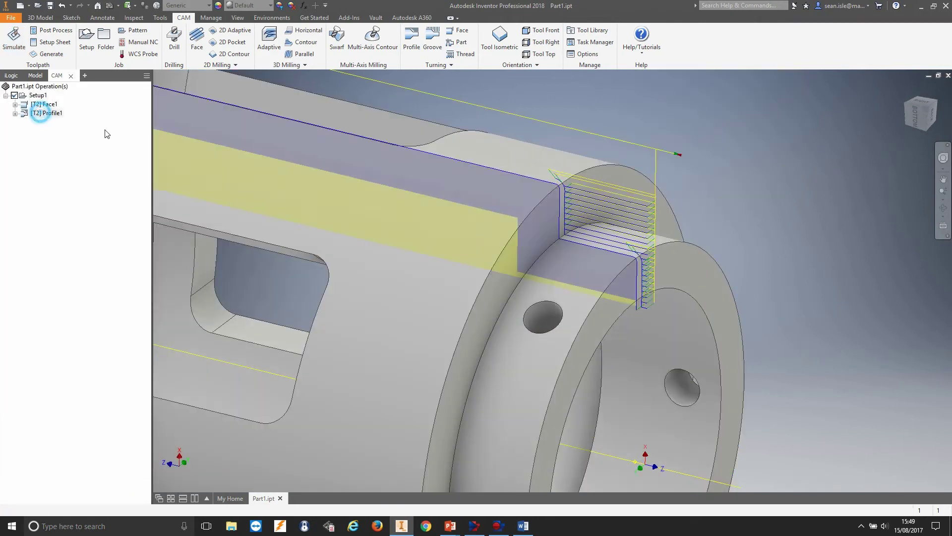
shift+middle_drag(641, 317, 698, 246)
right_click(52, 114)
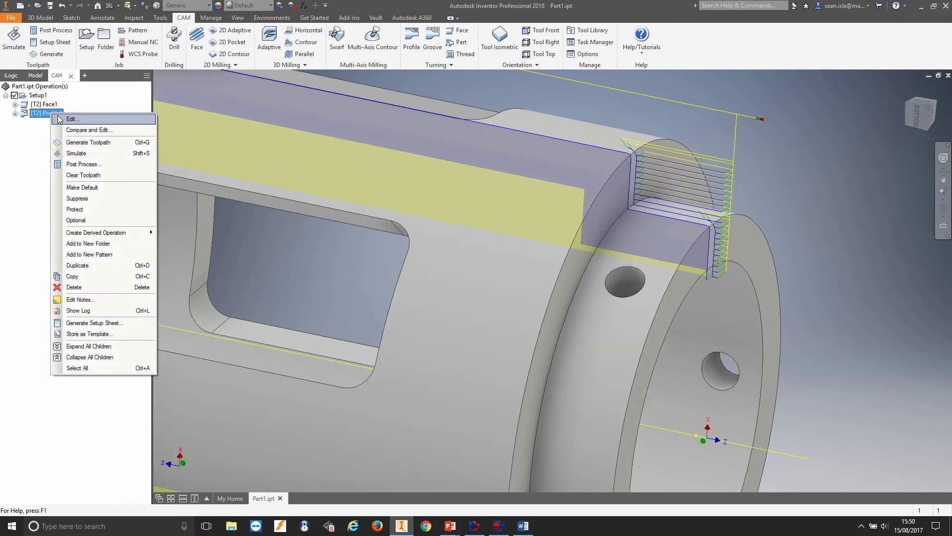
click(66, 119)
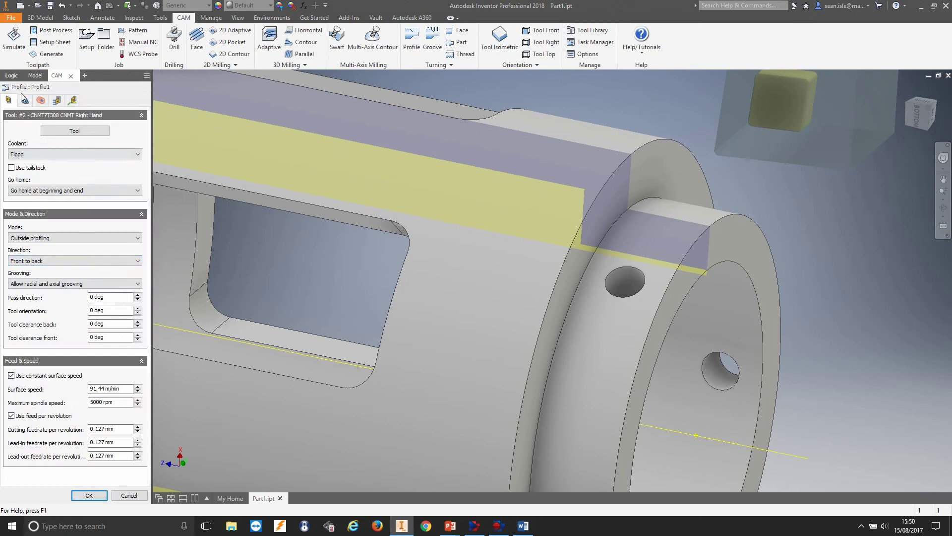
click(25, 101)
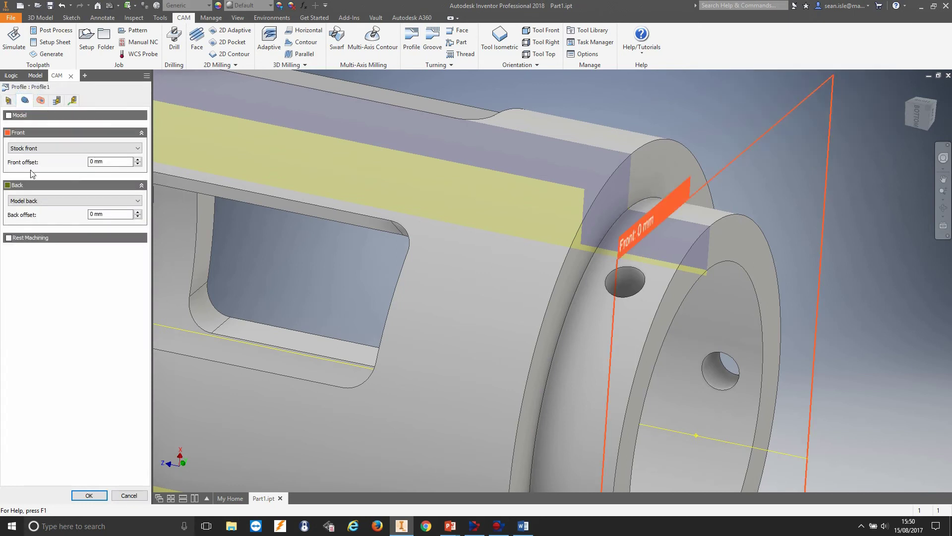
click(9, 238)
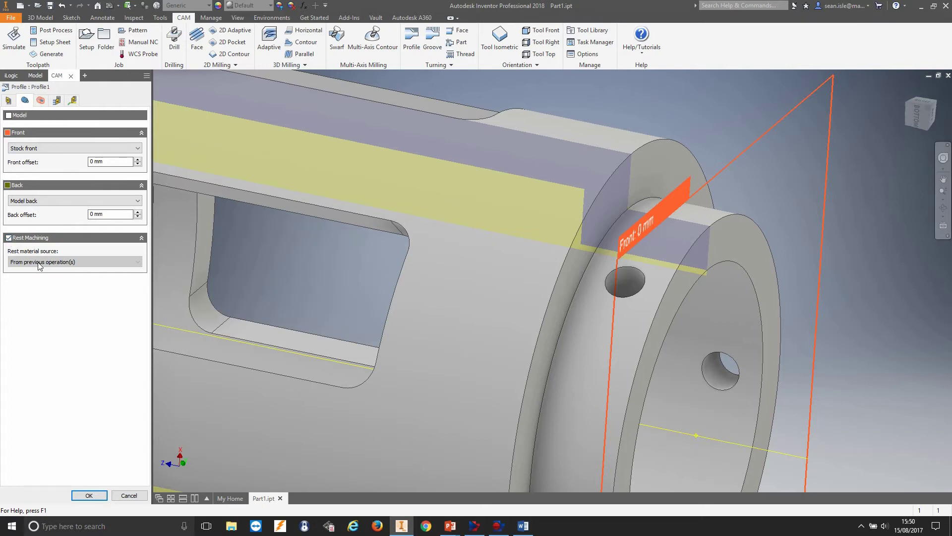
scroll(238, 260, down, 5)
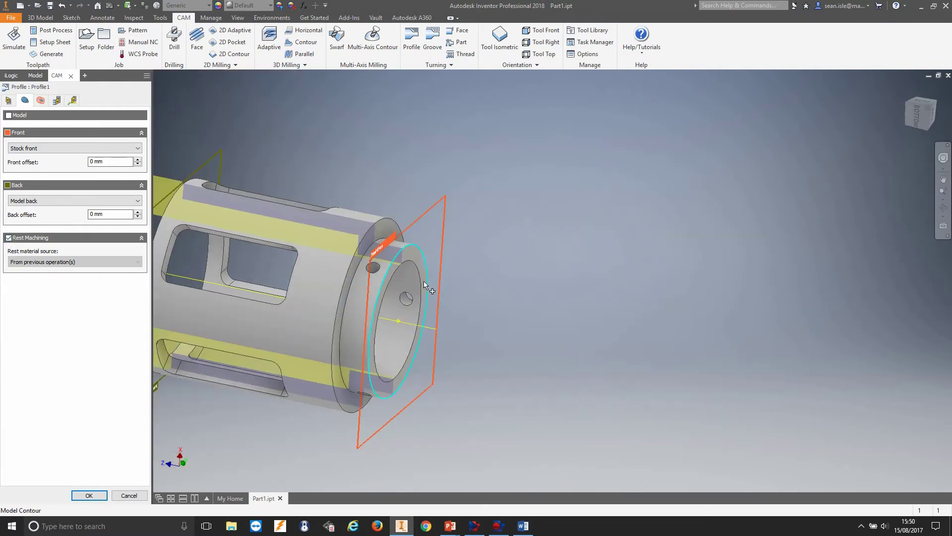
scroll(452, 286, up, 3)
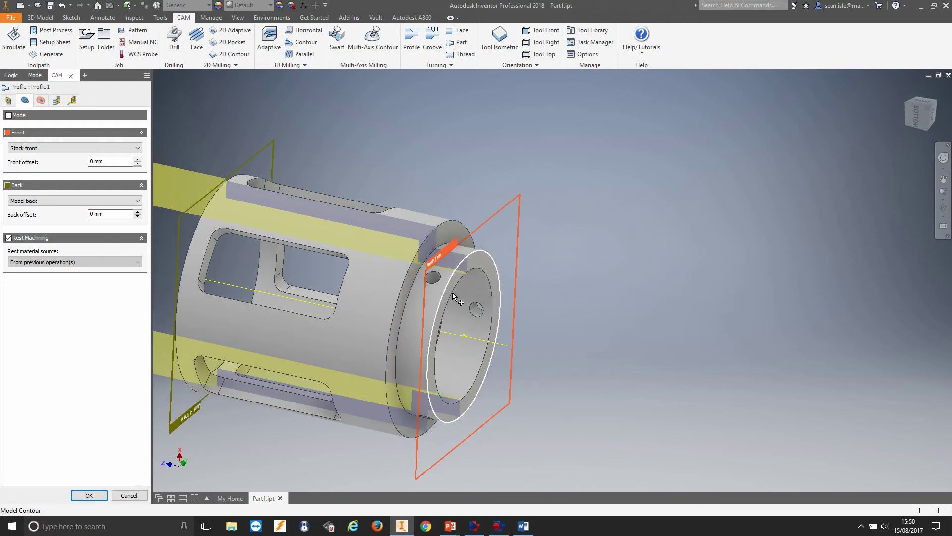
click(89, 495)
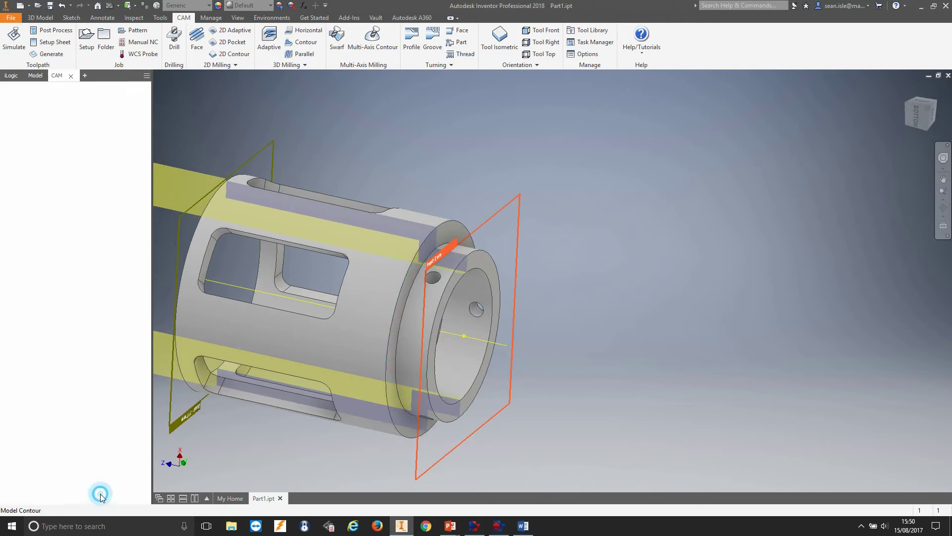
scroll(475, 275, up, 5)
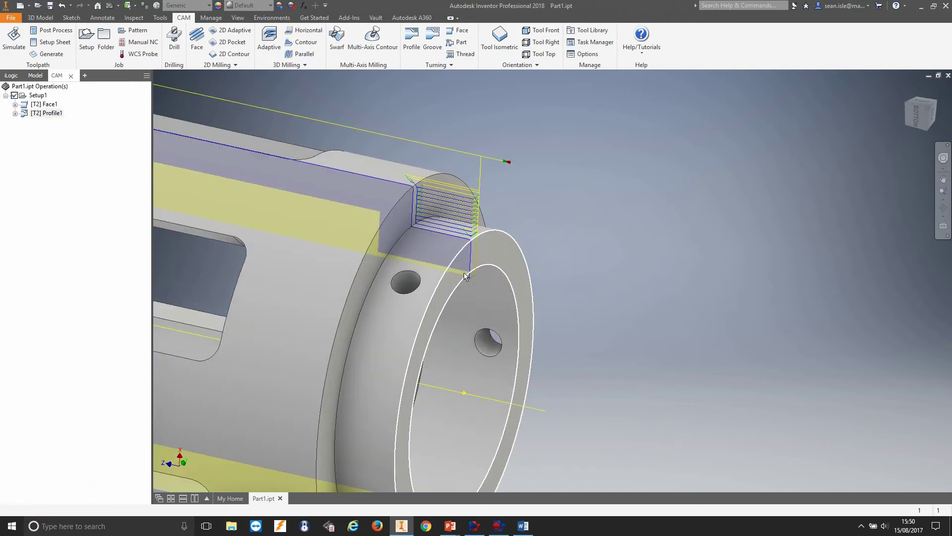
scroll(486, 283, down, 5)
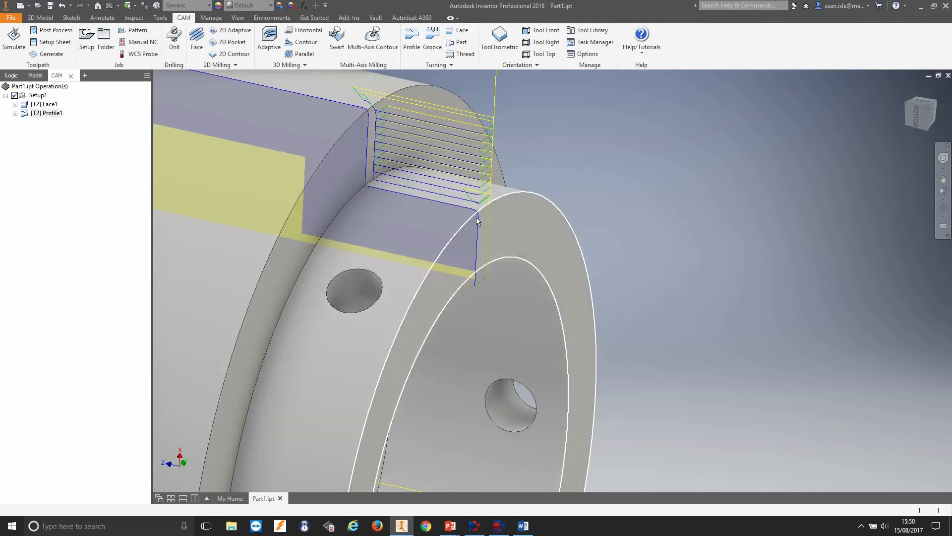
scroll(548, 199, down, 3)
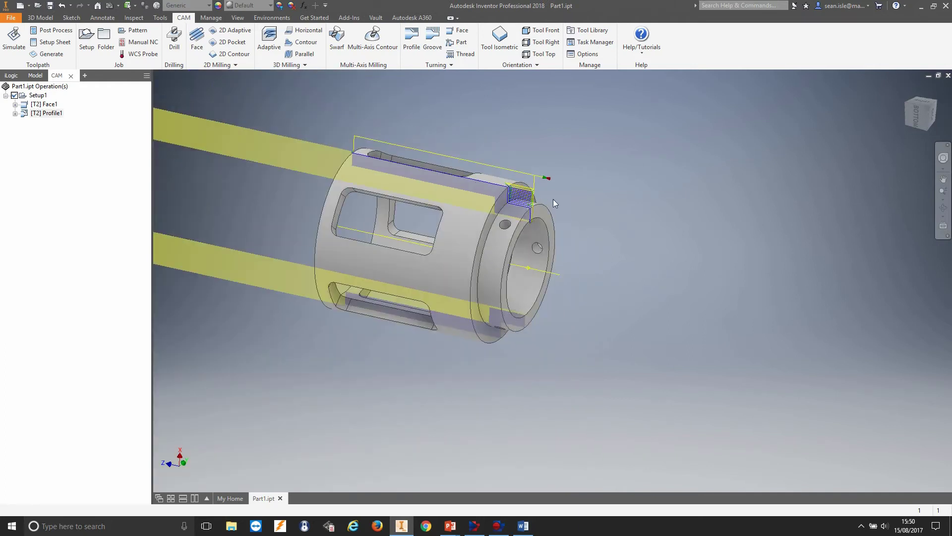
scroll(541, 163, up, 5)
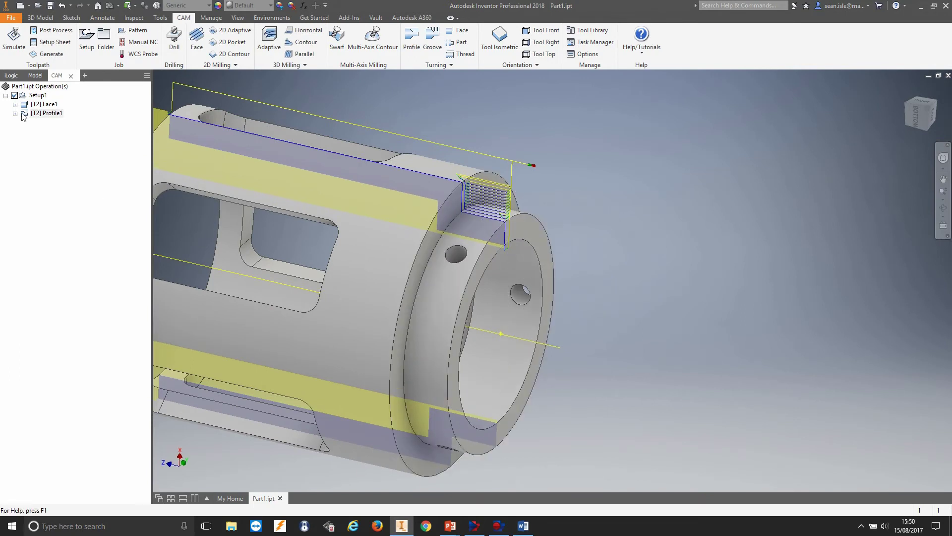
click(46, 165)
scroll(452, 107, down, 2)
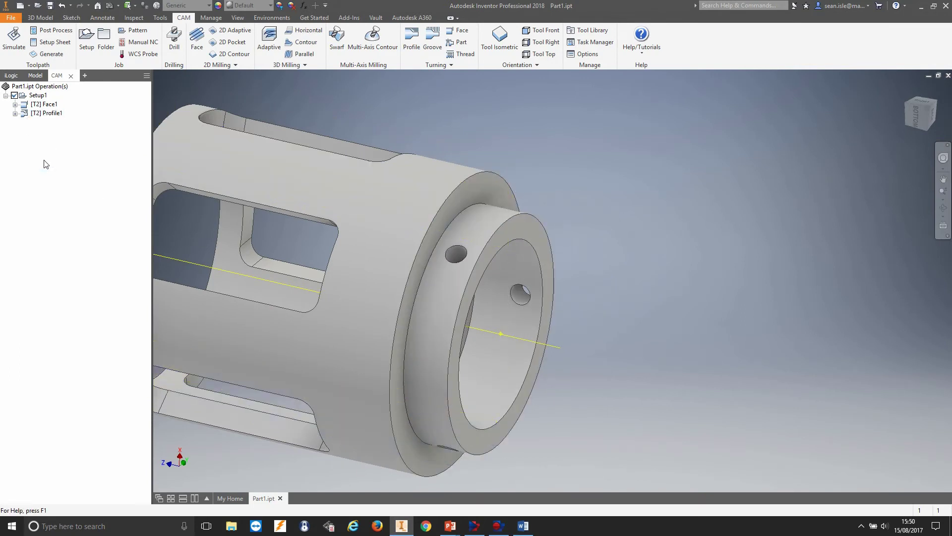
scroll(517, 150, down, 2)
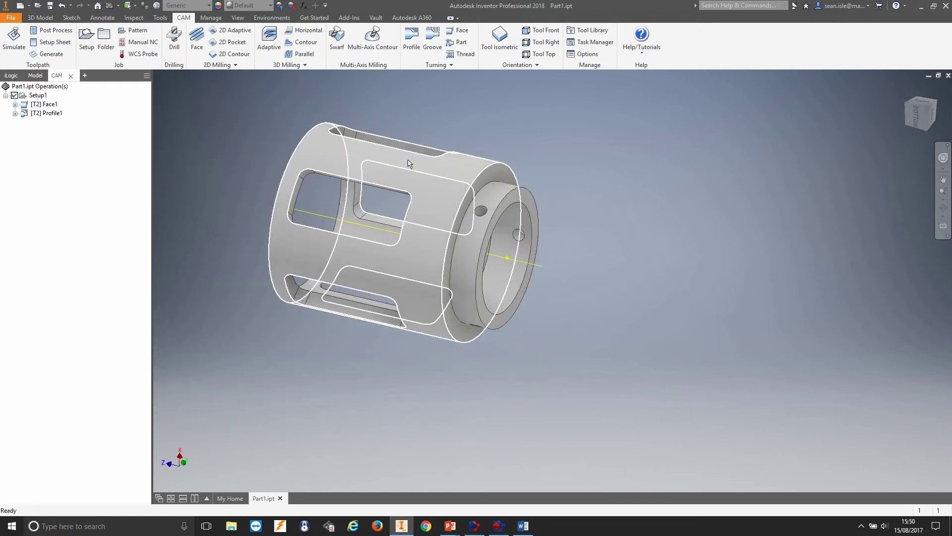
shift+middle_drag(528, 140, 531, 143)
scroll(537, 158, down, 3)
scroll(499, 143, up, 4)
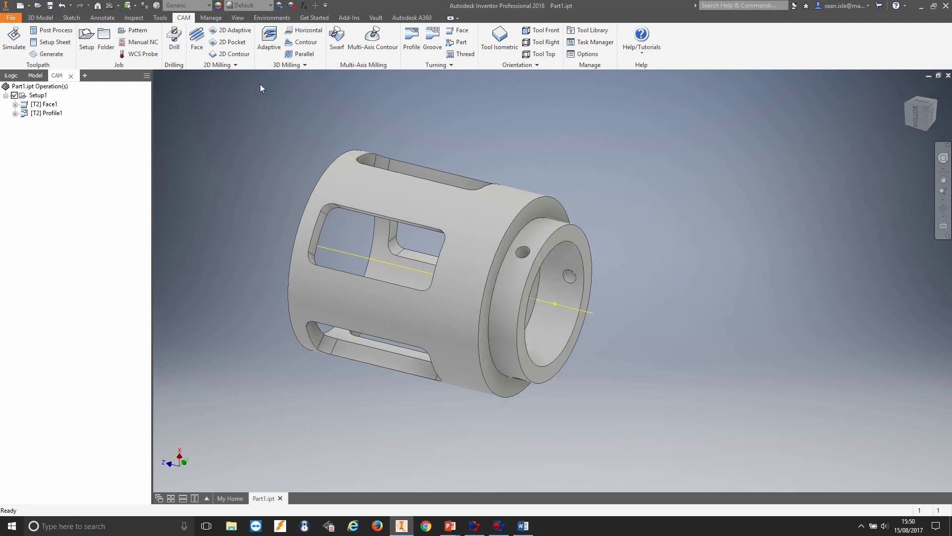
Create a 2D Milling Bore operation and bring up its tool library
click(236, 65)
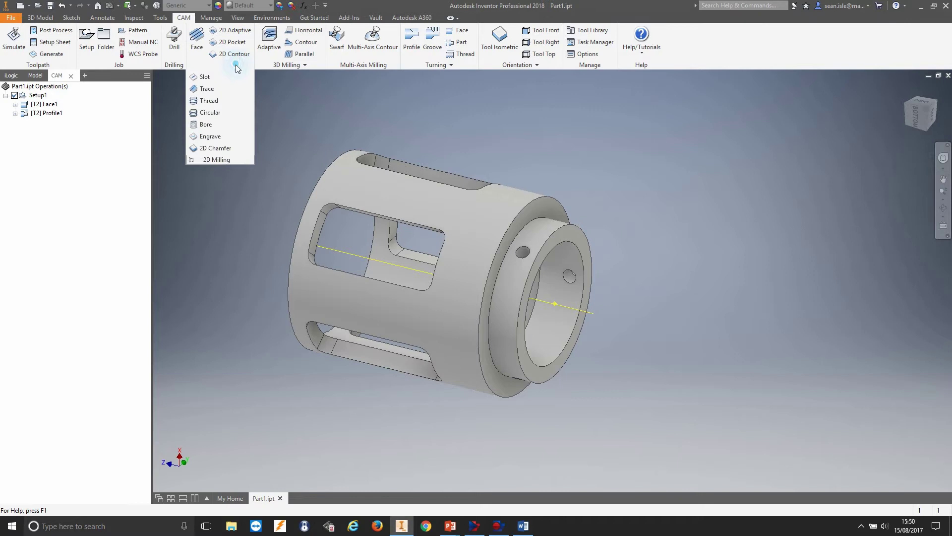
click(204, 125)
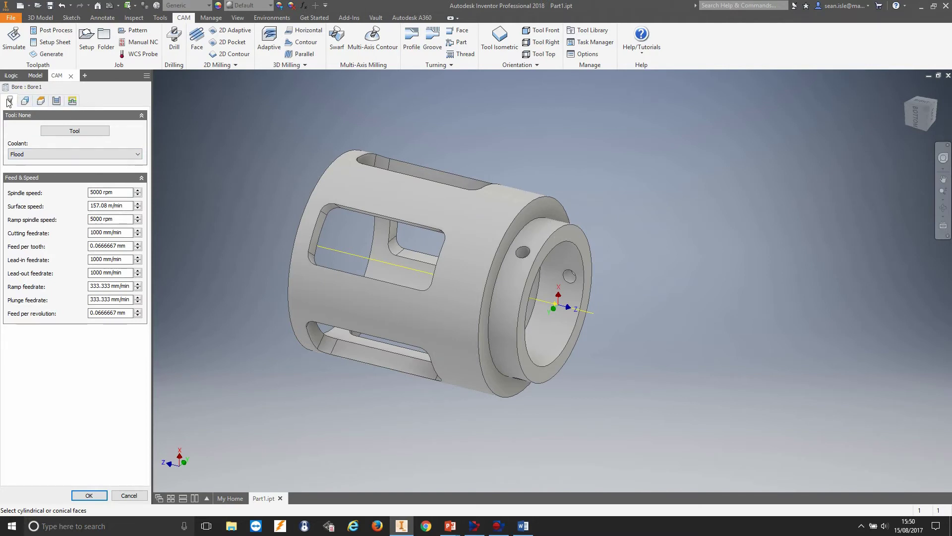
click(66, 130)
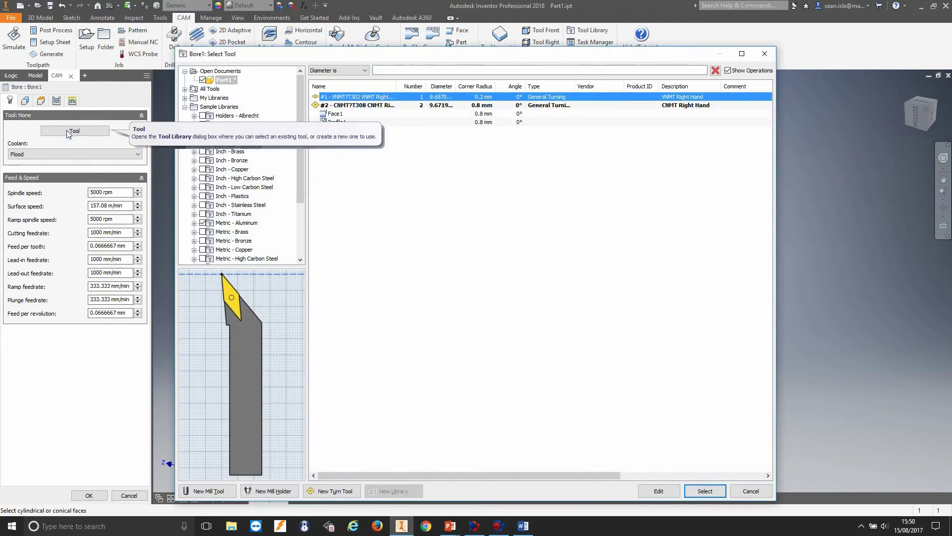
Search the sample libraries for 12 and assign the Ø12mm flat endmill to Bore1
click(221, 107)
click(383, 70)
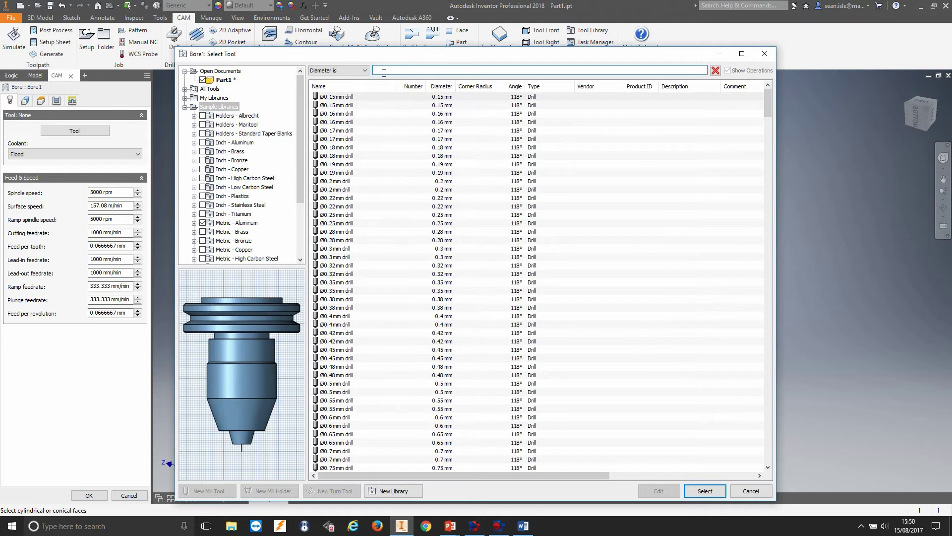
text(12)
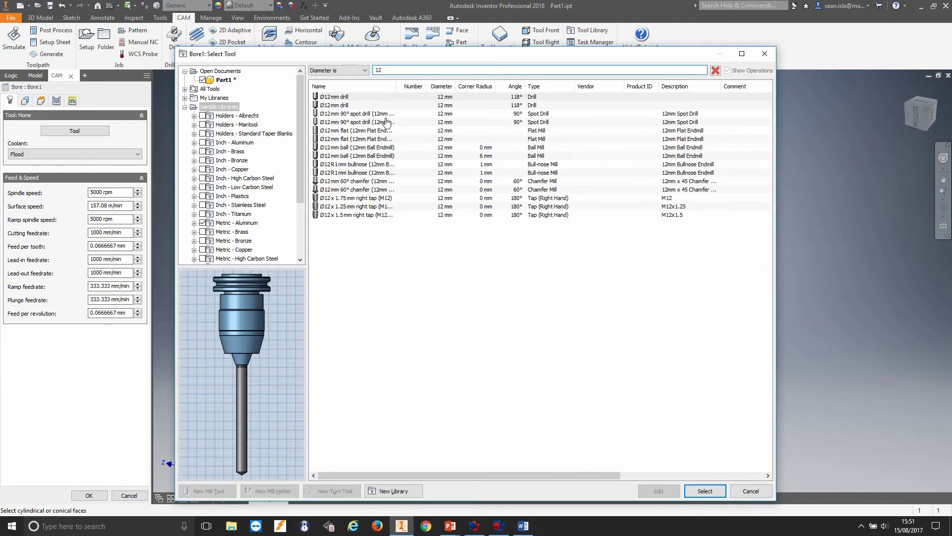
click(407, 139)
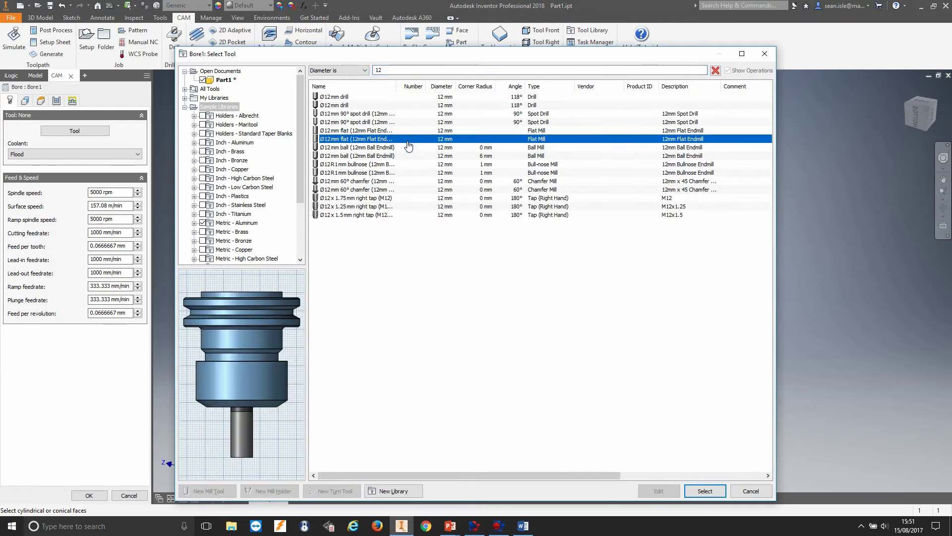
click(705, 490)
shift+middle_drag(649, 306, 662, 355)
Edit tool #3 to a 35 mm body length and keep it for Bore1
click(75, 132)
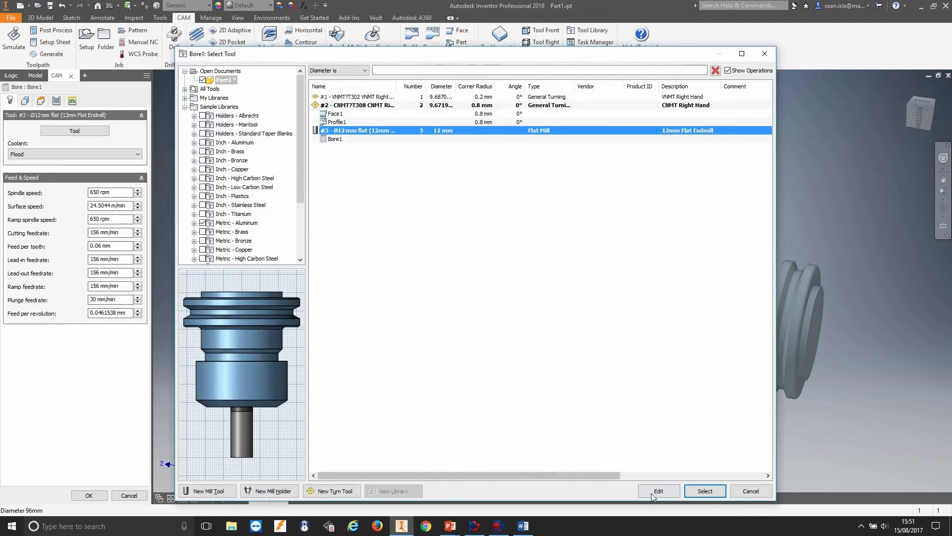
click(658, 491)
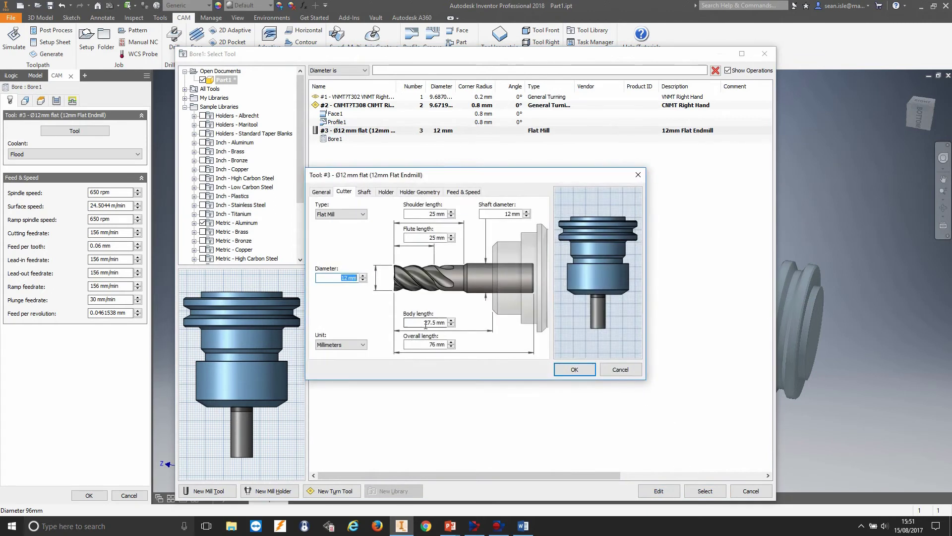
drag(423, 323, 462, 327)
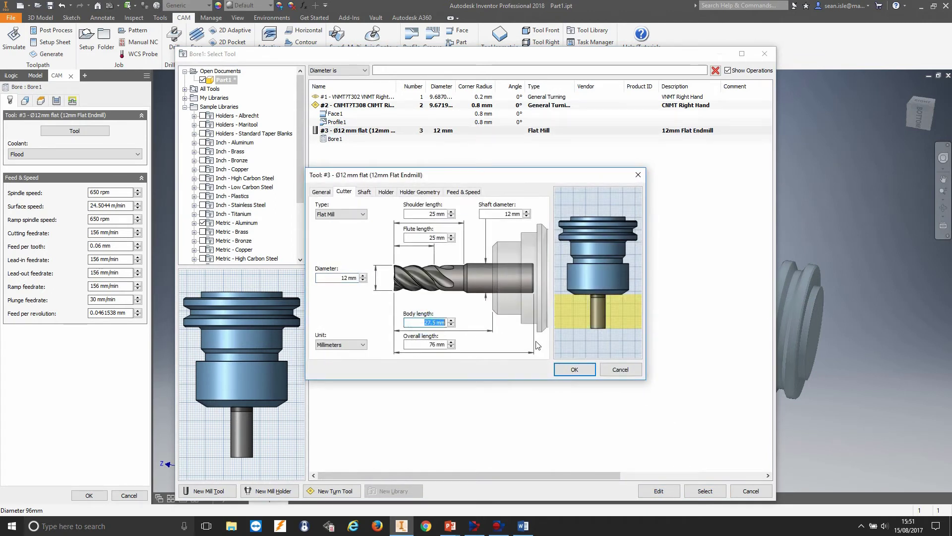
text(35)
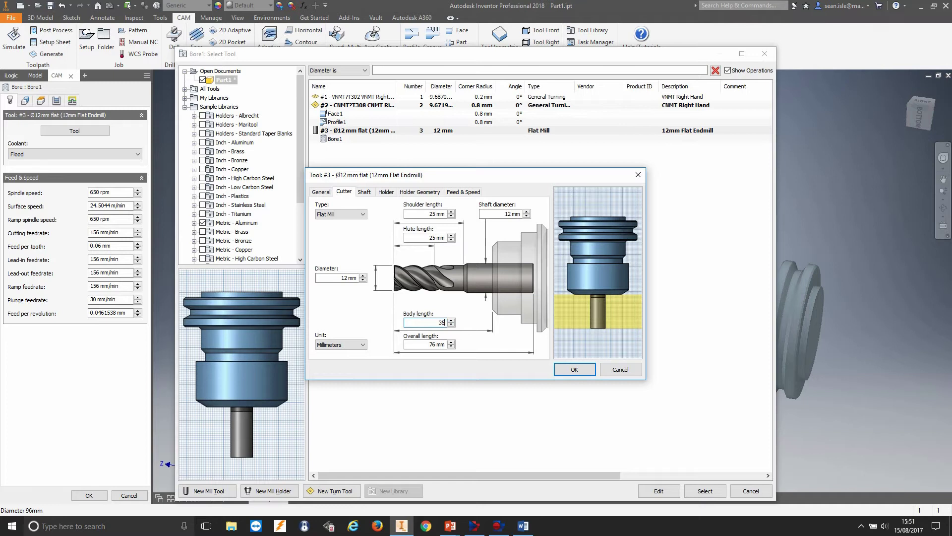
click(574, 370)
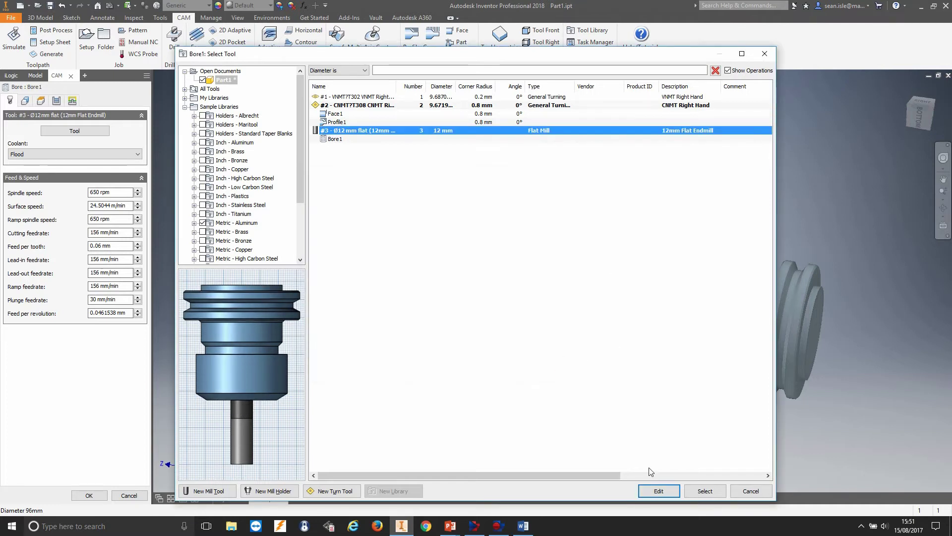
click(705, 491)
mouse_move(679, 433)
shift+middle_down()
mouse_move(642, 432)
mouse_move(710, 433)
mouse_move(671, 433)
shift+middle_up()
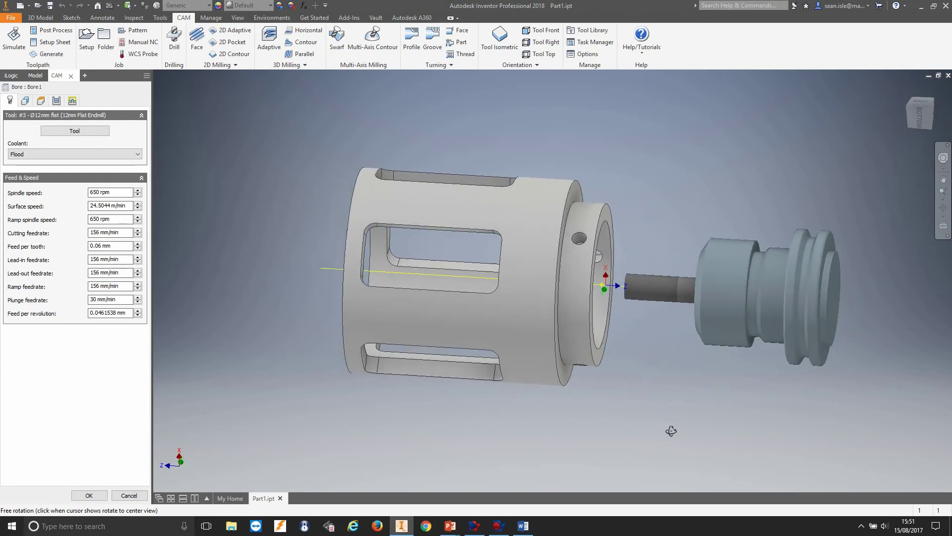
Pick the sleeve's inner bore face as Bore1 geometry and open the Visual Style list
click(27, 103)
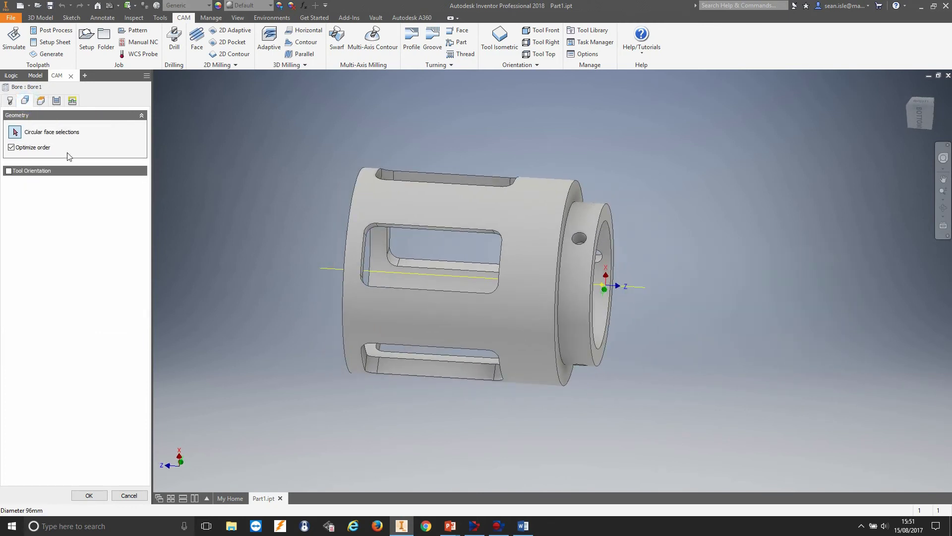
shift+middle_drag(293, 276, 561, 359)
click(547, 355)
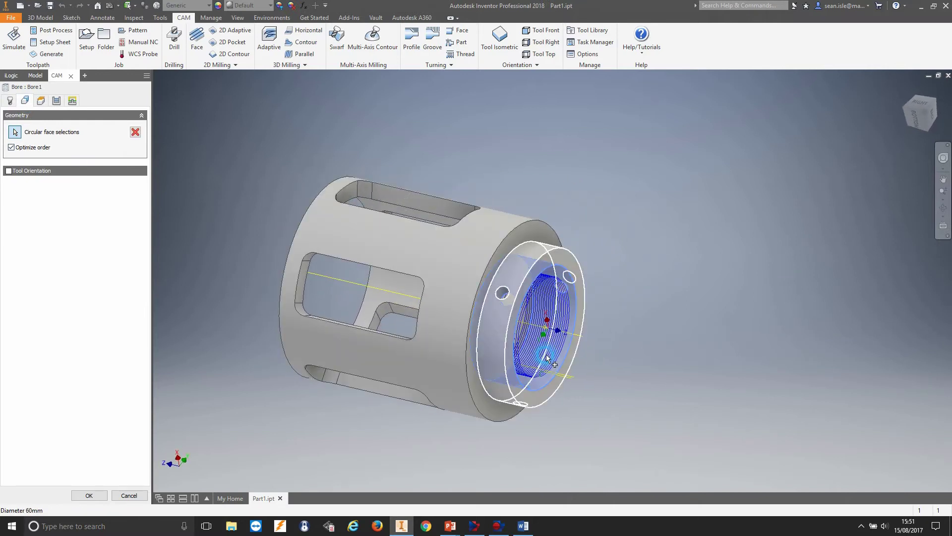
shift+middle_drag(594, 393, 621, 367)
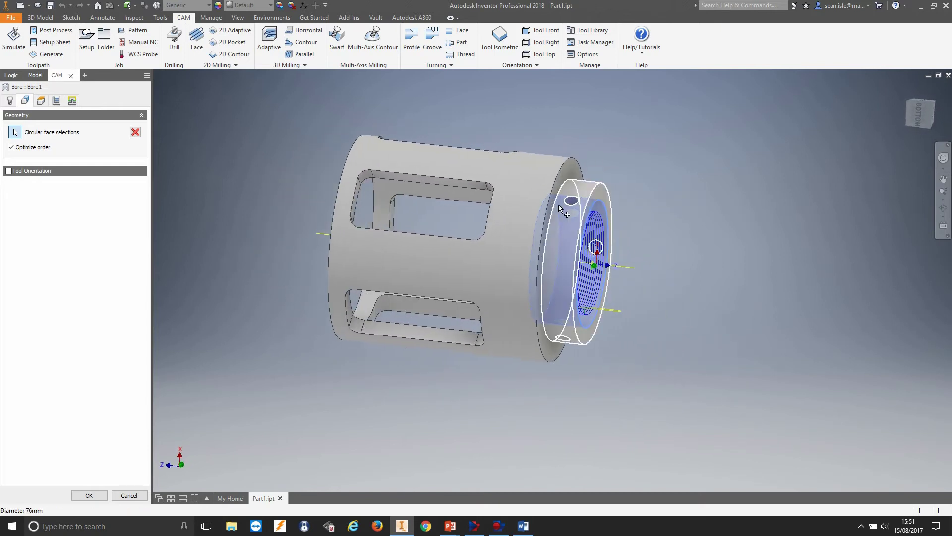
shift+middle_drag(583, 331, 589, 273)
shift+middle_drag(640, 334, 686, 267)
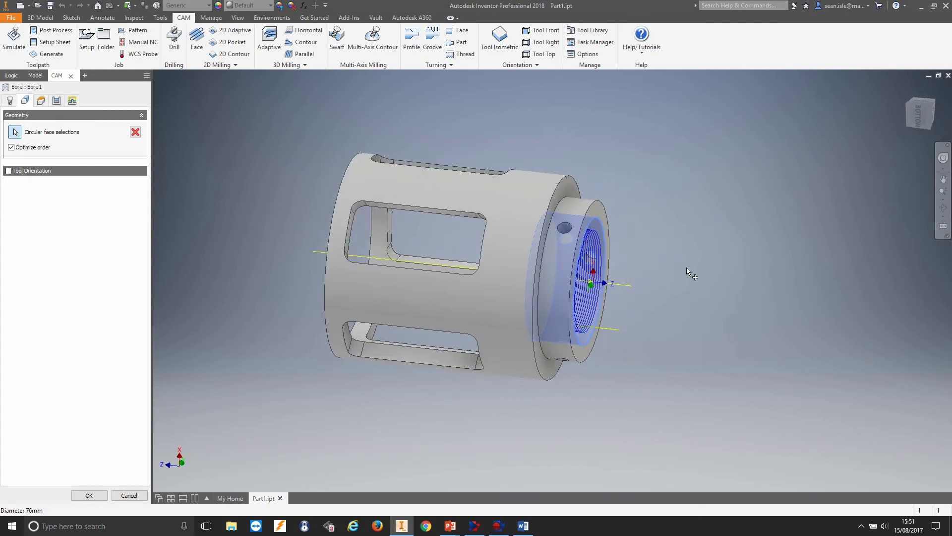
click(238, 19)
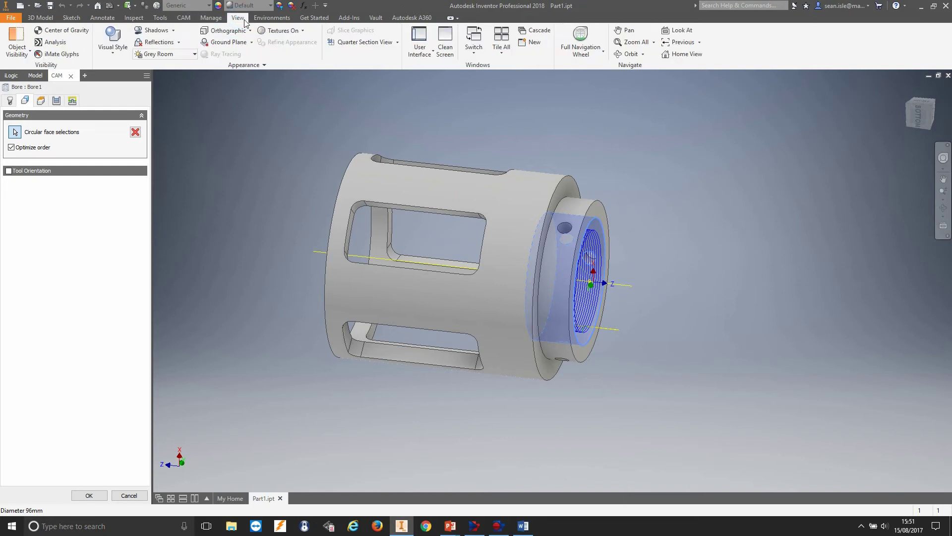
click(113, 40)
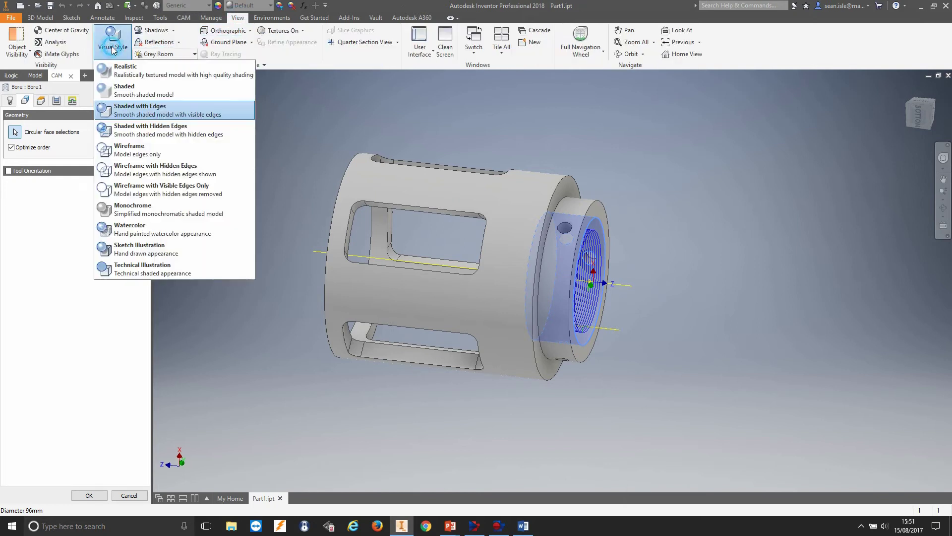
click(139, 150)
shift+middle_drag(702, 314, 778, 302)
click(919, 119)
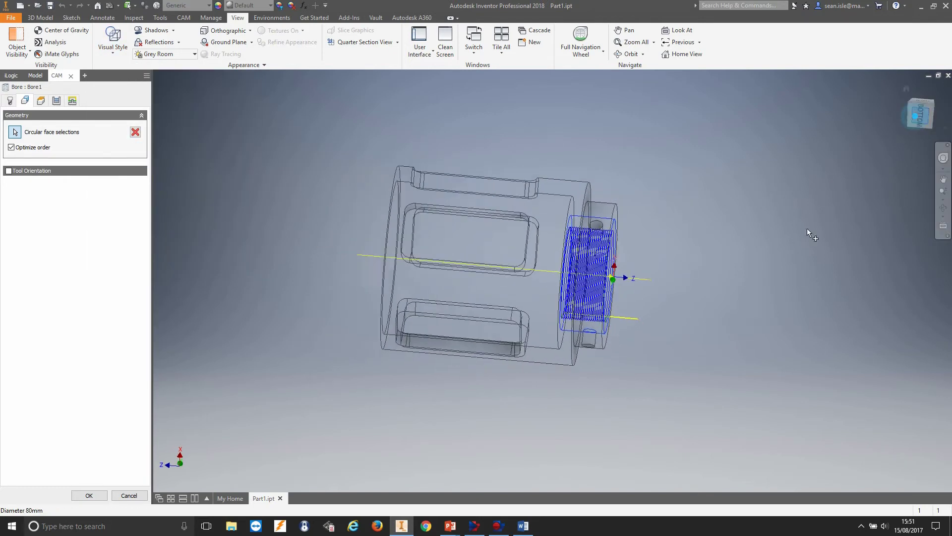
scroll(613, 282, down, 3)
scroll(614, 286, up, 5)
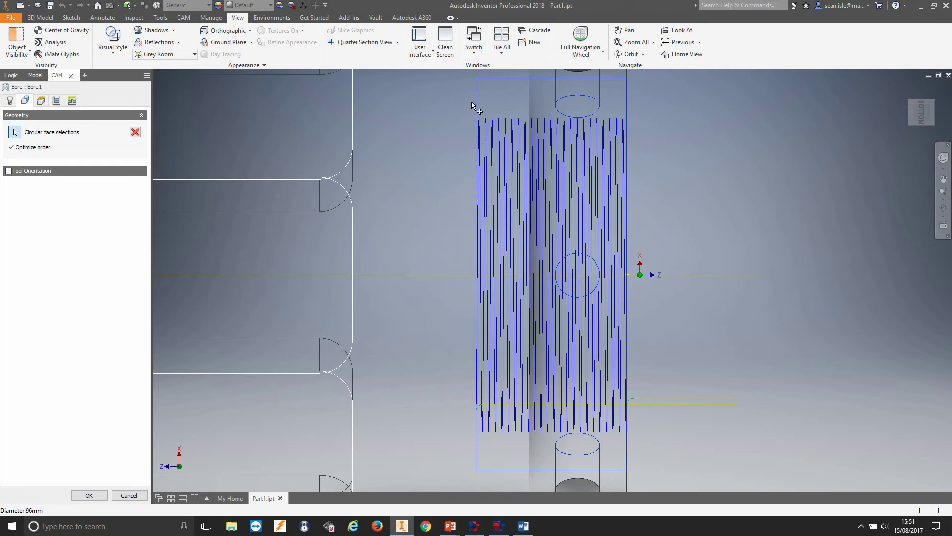
scroll(476, 173, down, 2)
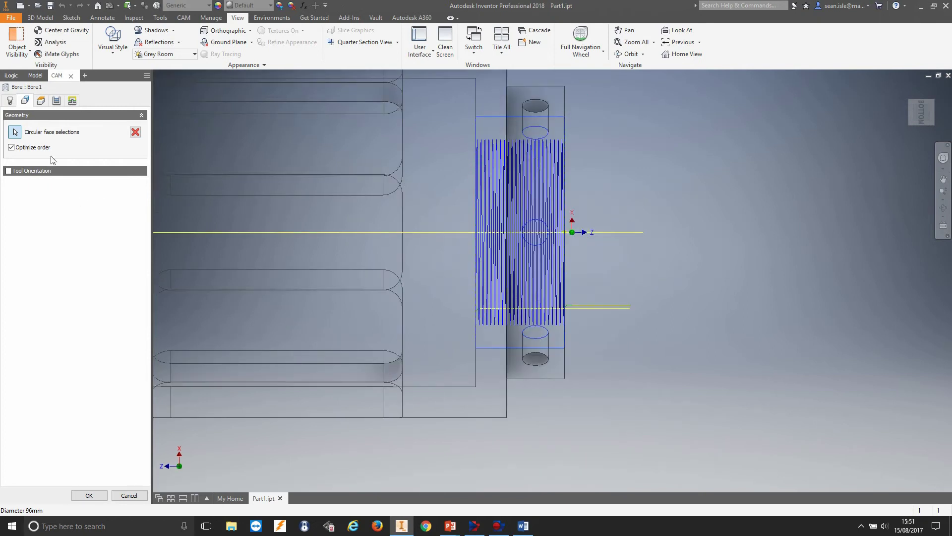
Set Bore1's clearance height offset to 10 mm and bottom offset to -2 mm
click(40, 102)
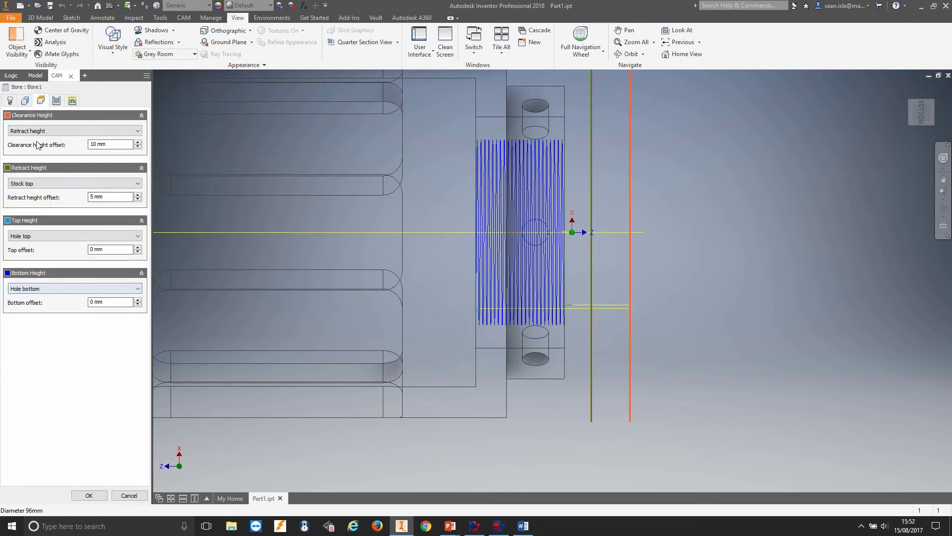
drag(628, 241, 660, 255)
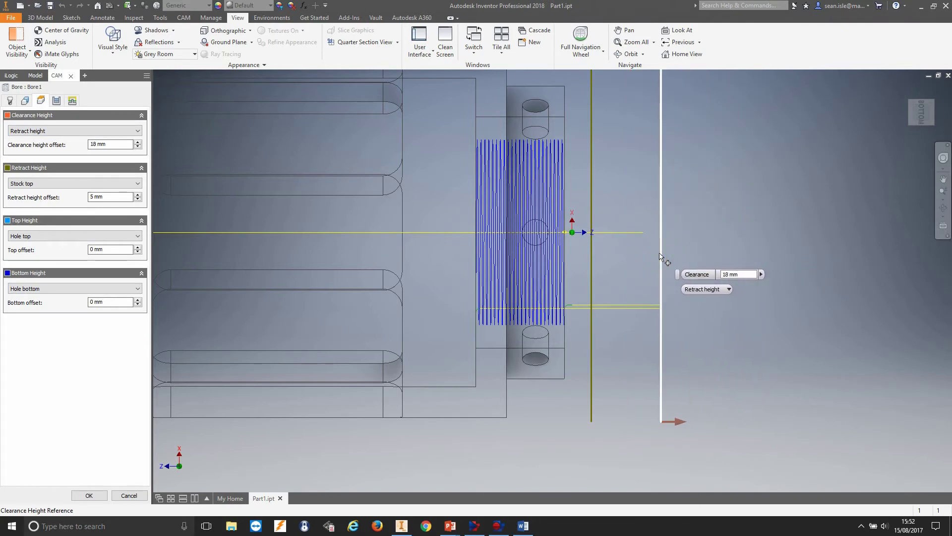
click(101, 146)
text(10)
click(110, 302)
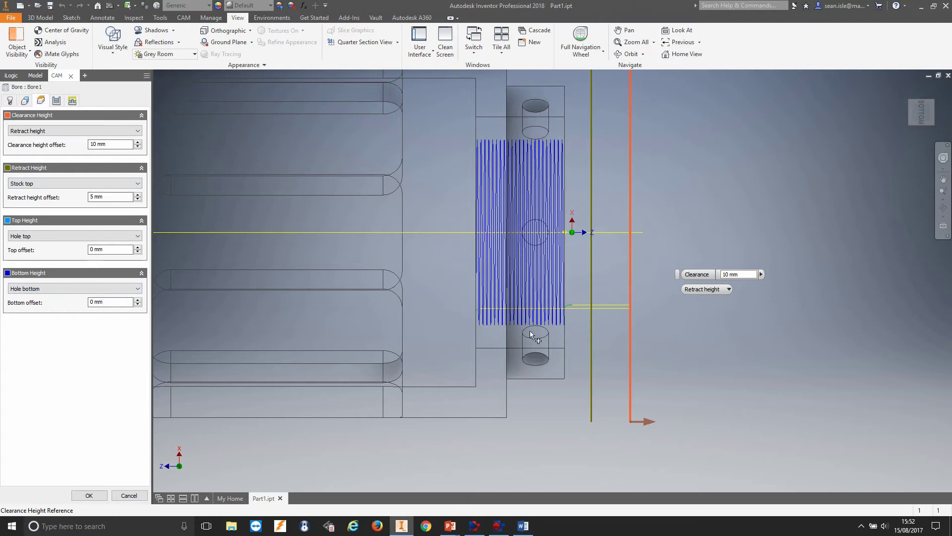
double_click(108, 304)
text(-2)
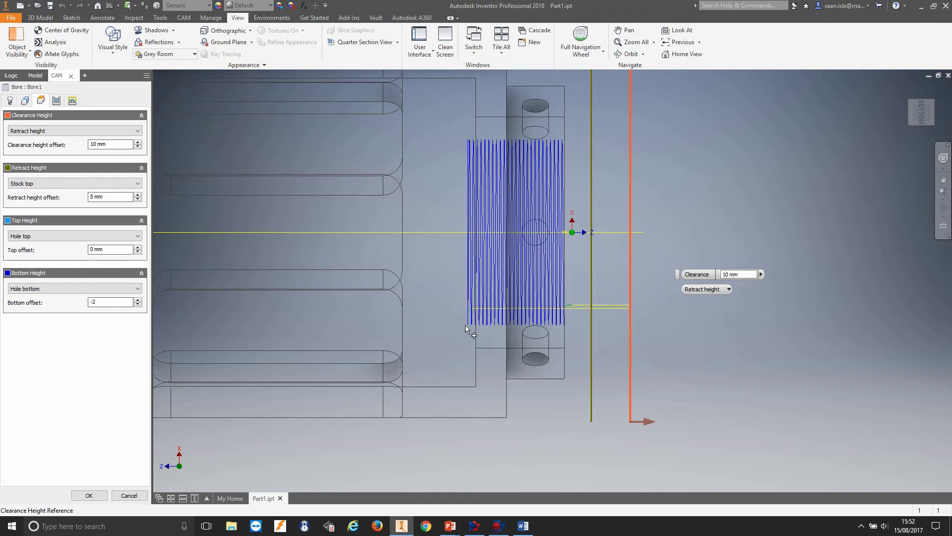
shift+middle_drag(594, 268, 594, 267)
shift+middle_drag(474, 276, 563, 222)
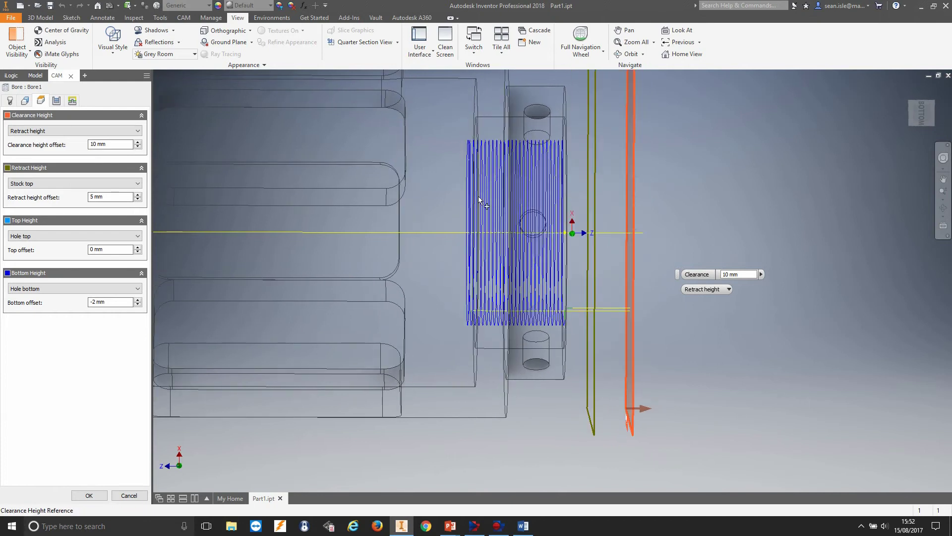
click(56, 101)
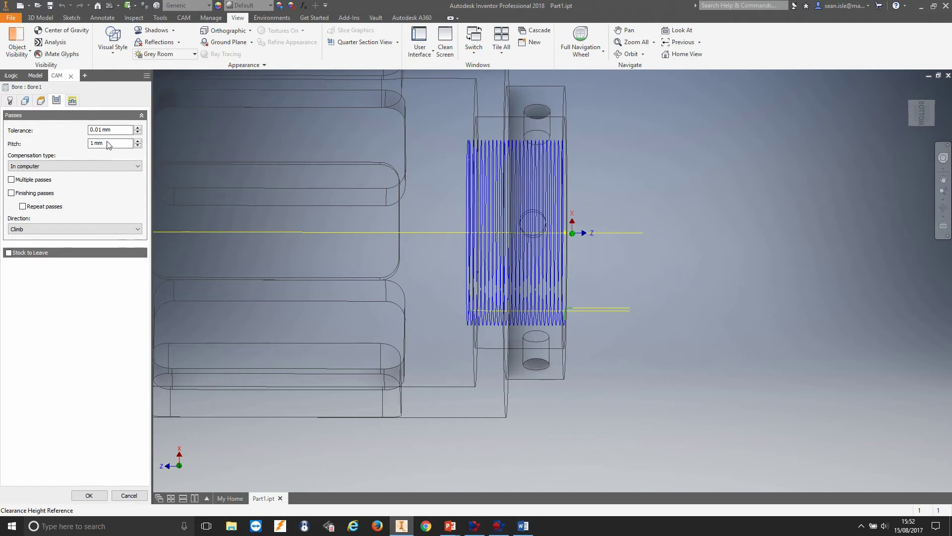
Set the bore pitch to 2.5 mm and accept it as [T3] Bore1
drag(112, 143, 82, 144)
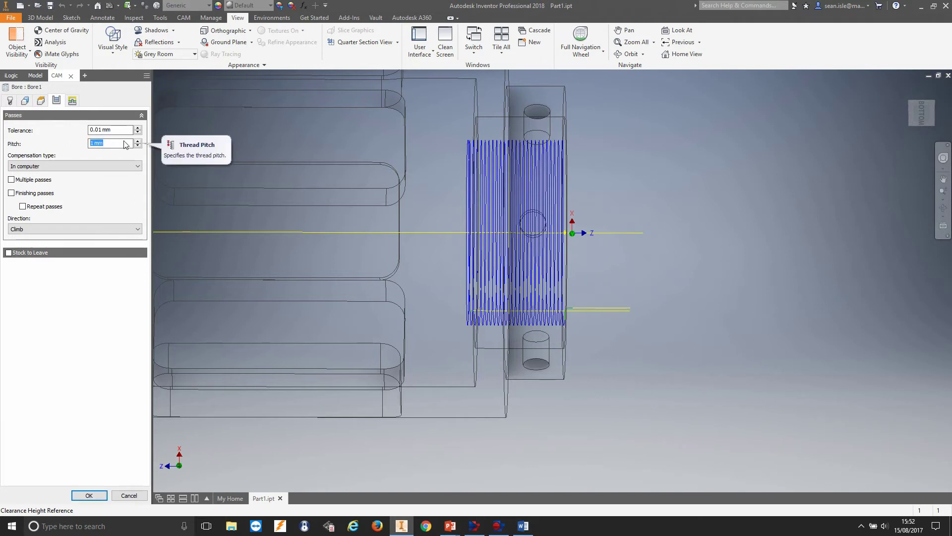
text(2.5)
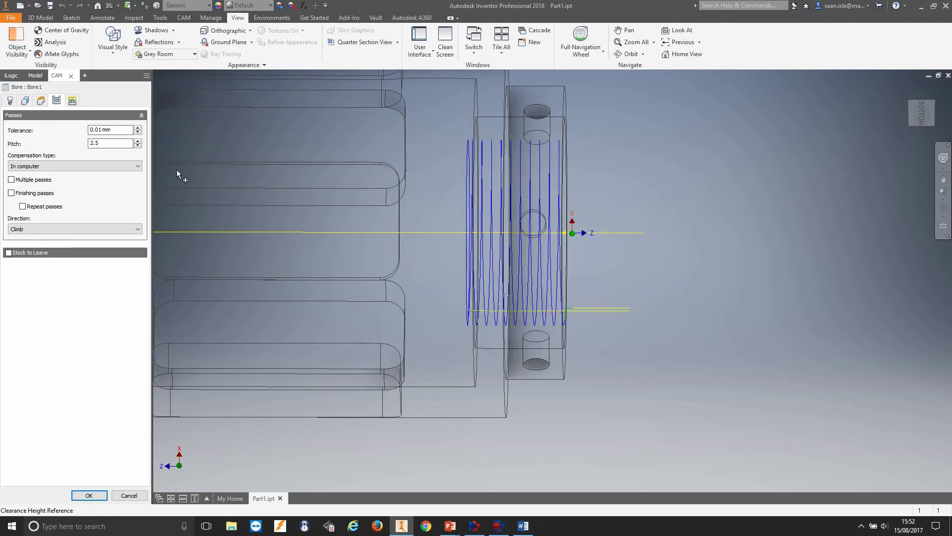
shift+middle_drag(650, 237, 696, 272)
click(90, 496)
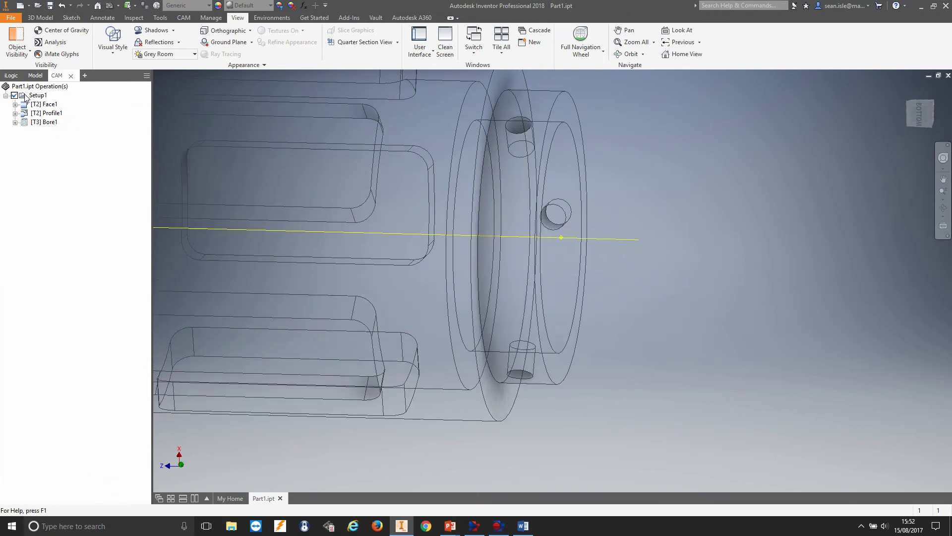
click(25, 96)
click(184, 17)
click(14, 38)
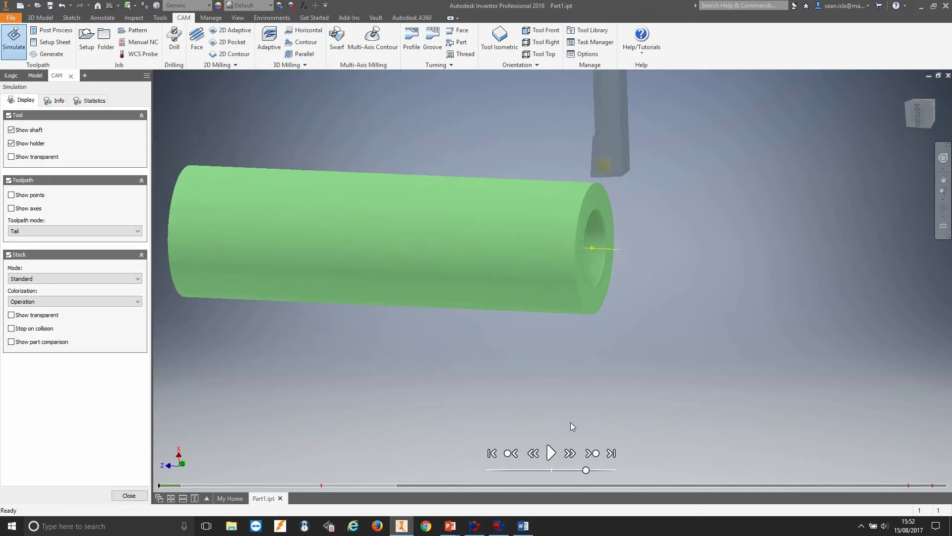
click(551, 453)
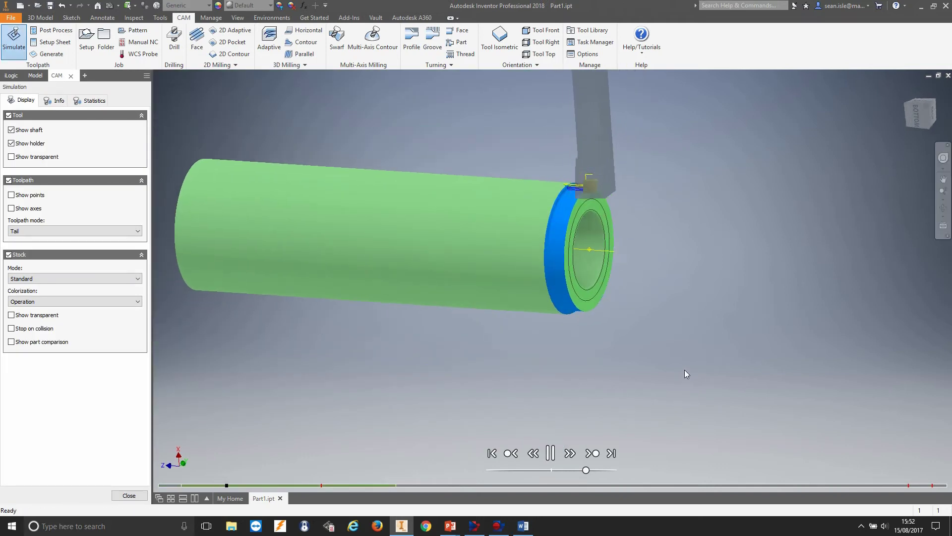
scroll(593, 224, down, 4)
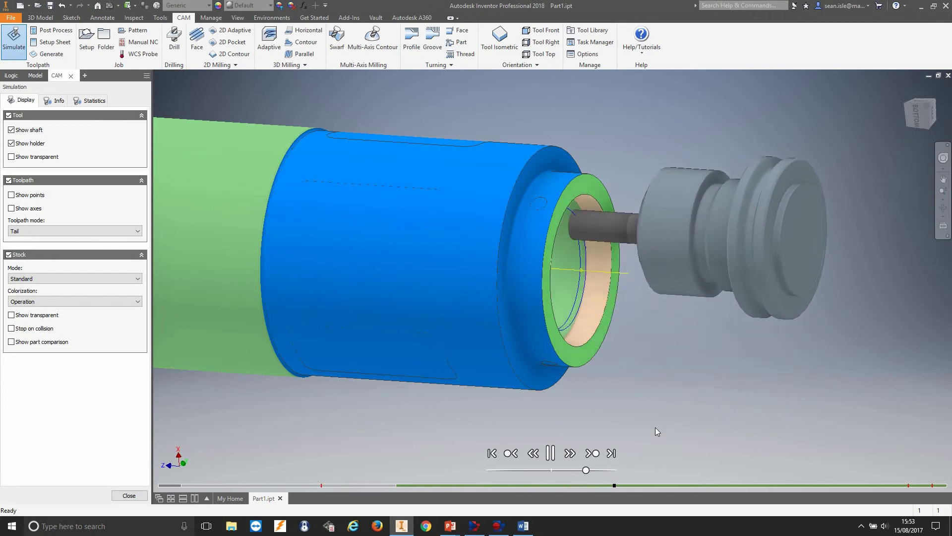
click(592, 453)
shift+middle_drag(663, 391, 594, 337)
scroll(546, 329, up, 3)
scroll(549, 327, down, 4)
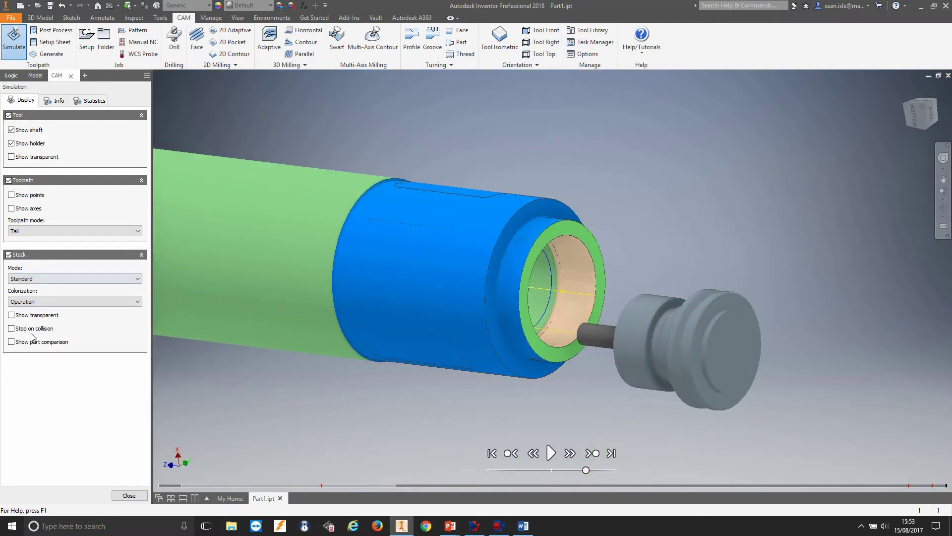
click(11, 342)
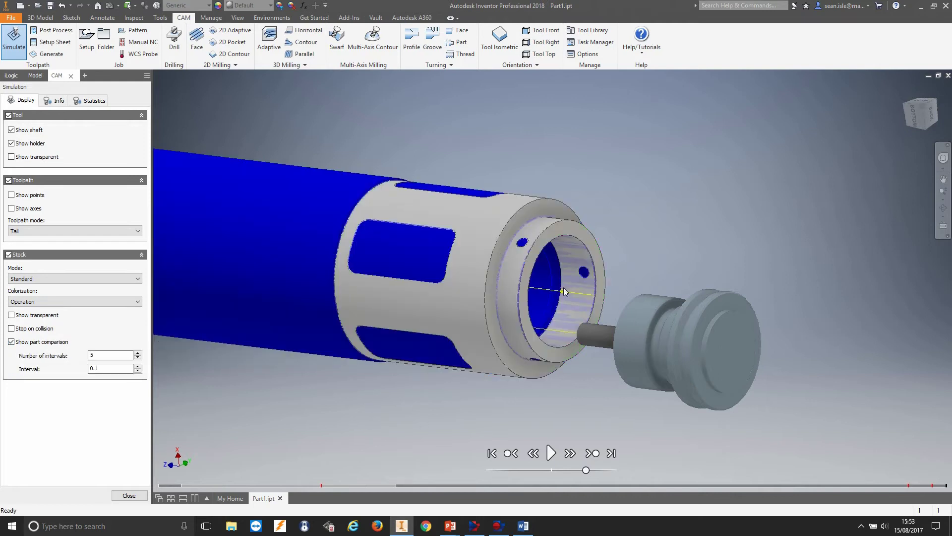
shift+middle_drag(658, 324, 656, 359)
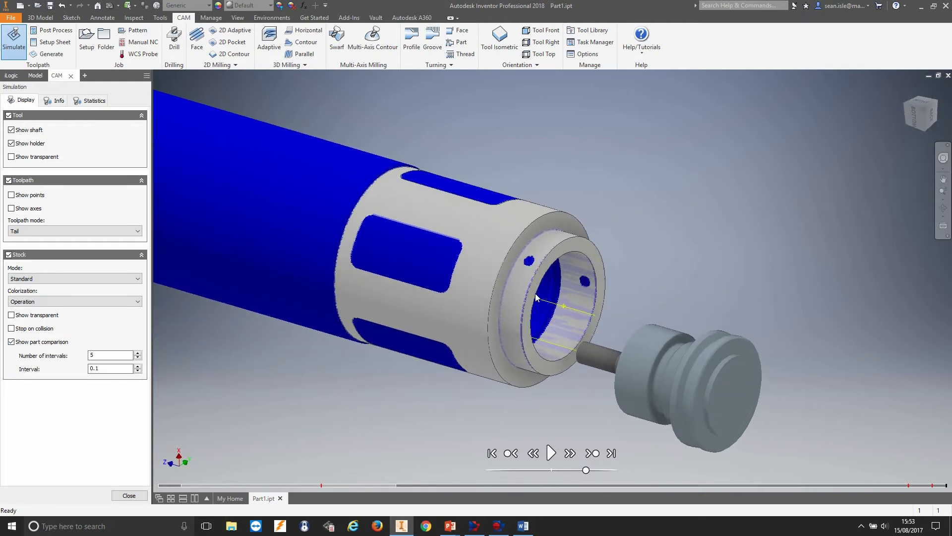
scroll(540, 295, up, 3)
scroll(641, 307, up, 2)
scroll(617, 296, down, 5)
mouse_move(585, 226)
shift+middle_down()
mouse_move(585, 270)
mouse_move(527, 275)
mouse_move(552, 279)
mouse_move(577, 222)
shift+middle_up()
shift+middle_drag(572, 284, 613, 296)
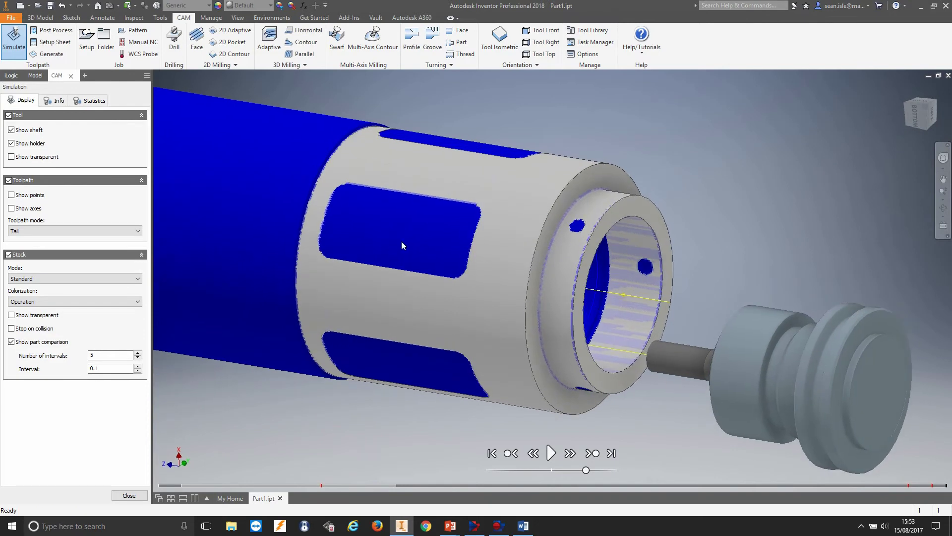
shift+middle_drag(628, 333, 623, 332)
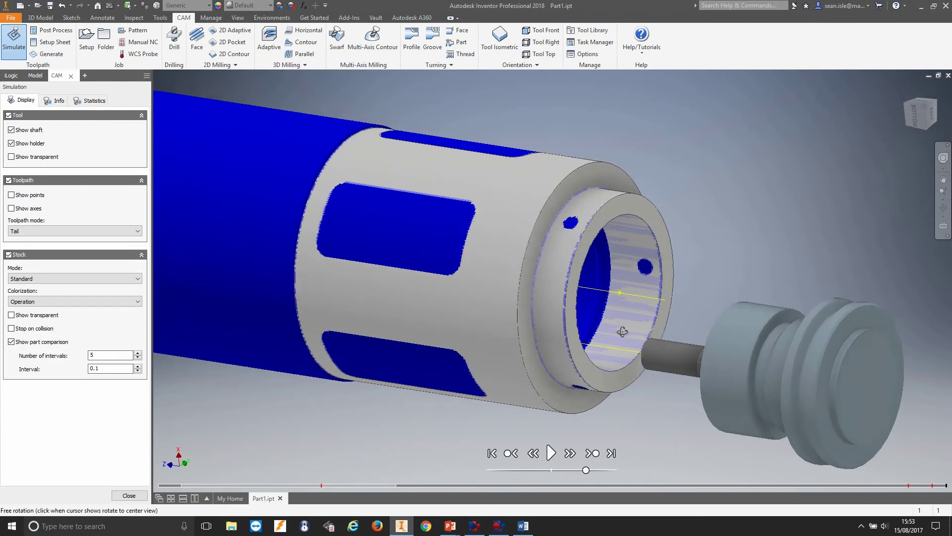
click(128, 495)
shift+middle_drag(356, 457, 471, 301)
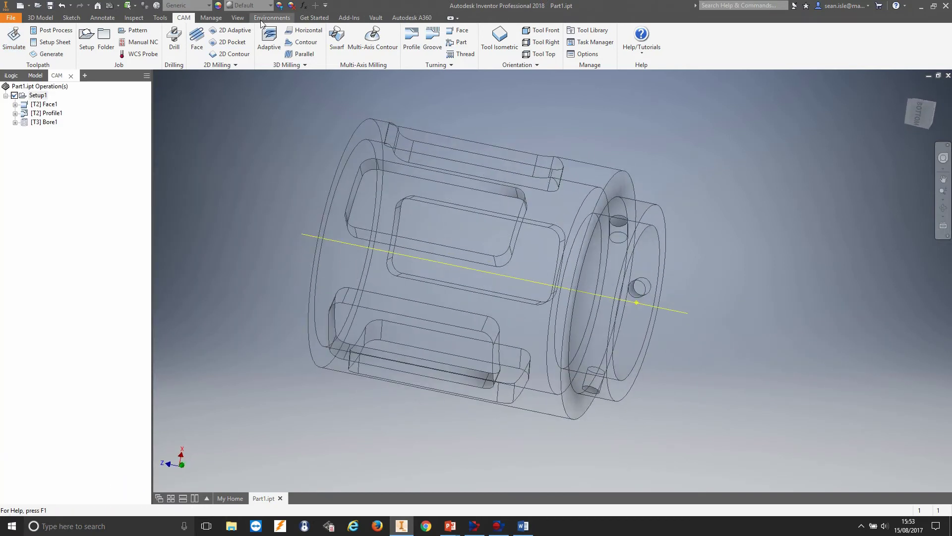
Switch the sleeve's visual style to Shaded with Edges and orbit it to a new angle
click(238, 17)
click(109, 44)
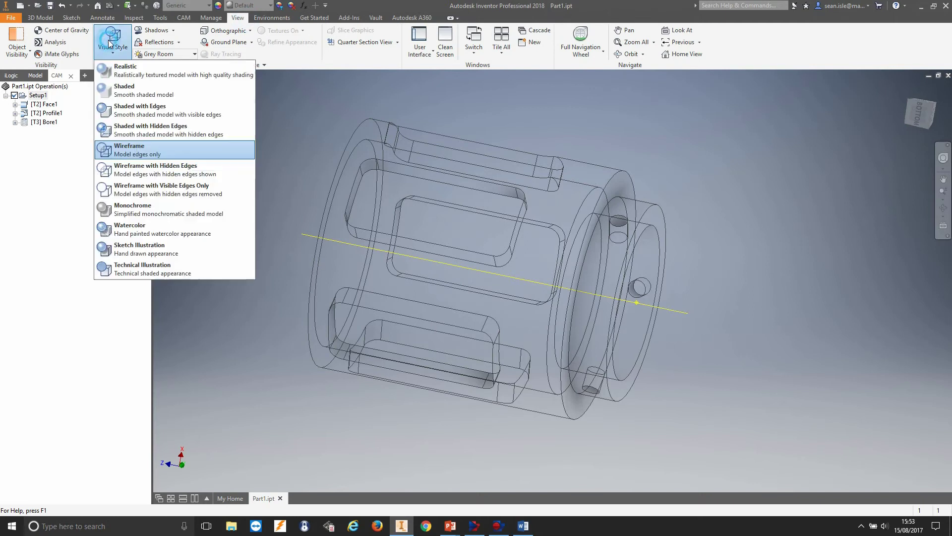
click(140, 114)
shift+middle_drag(341, 189, 438, 169)
shift+middle_drag(425, 228, 434, 224)
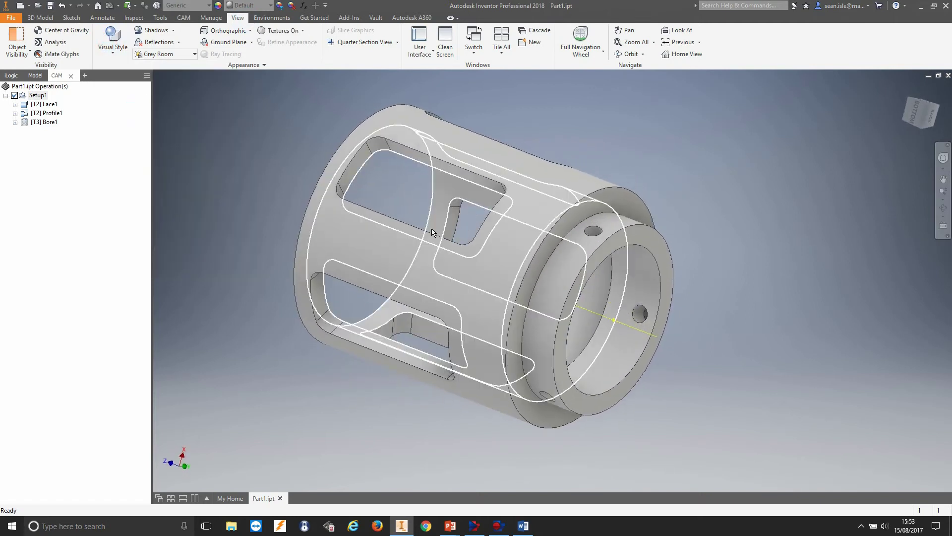
Start a new 2D Adaptive clearing operation from the CAM 2D Milling tools
click(177, 19)
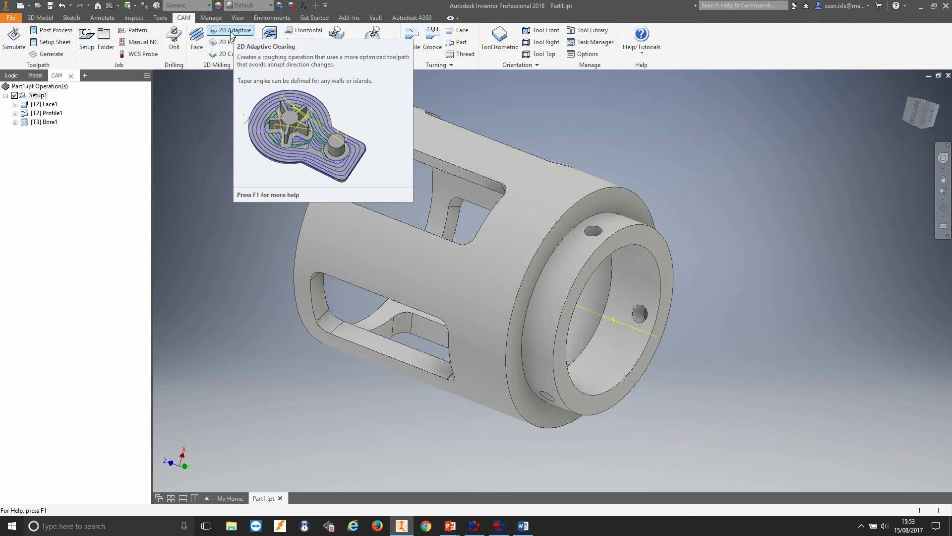
click(225, 36)
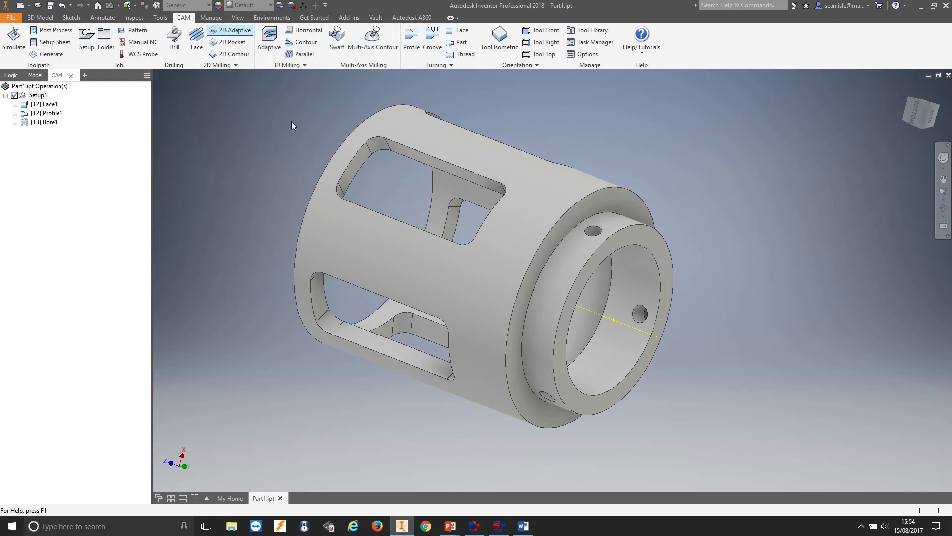
scroll(503, 259, up, 4)
Assign the Ø8mm flat endmill (tool #4) from the Sample Libraries, found by searching '8'
scroll(456, 211, down, 5)
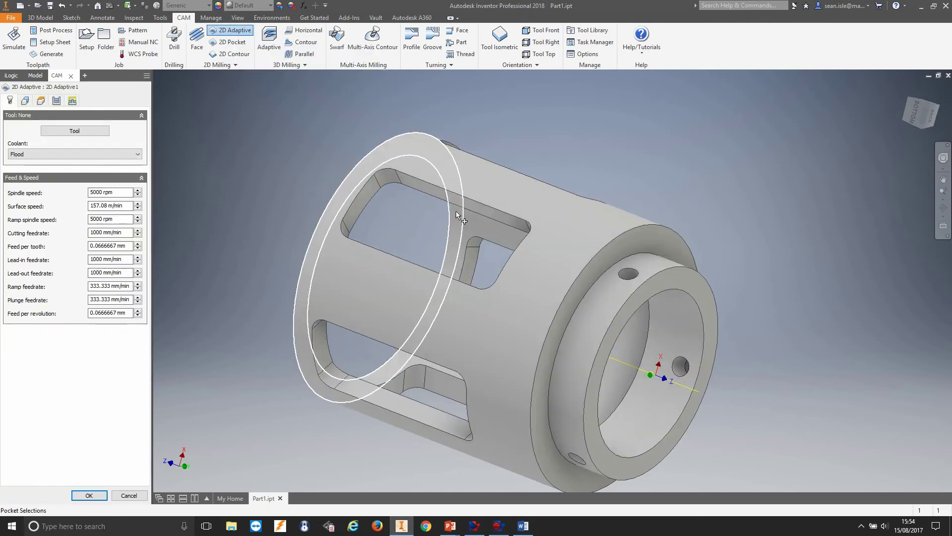
shift+middle_drag(476, 212, 391, 201)
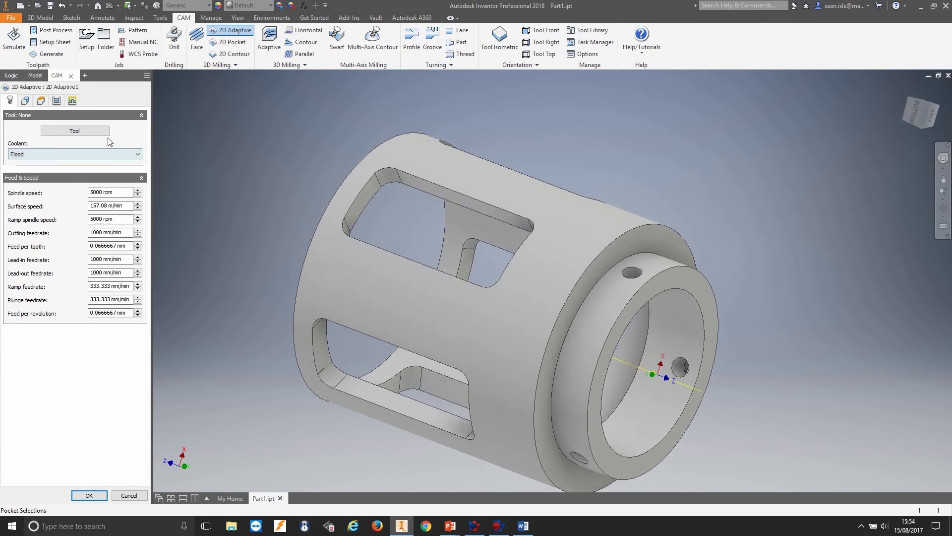
click(99, 132)
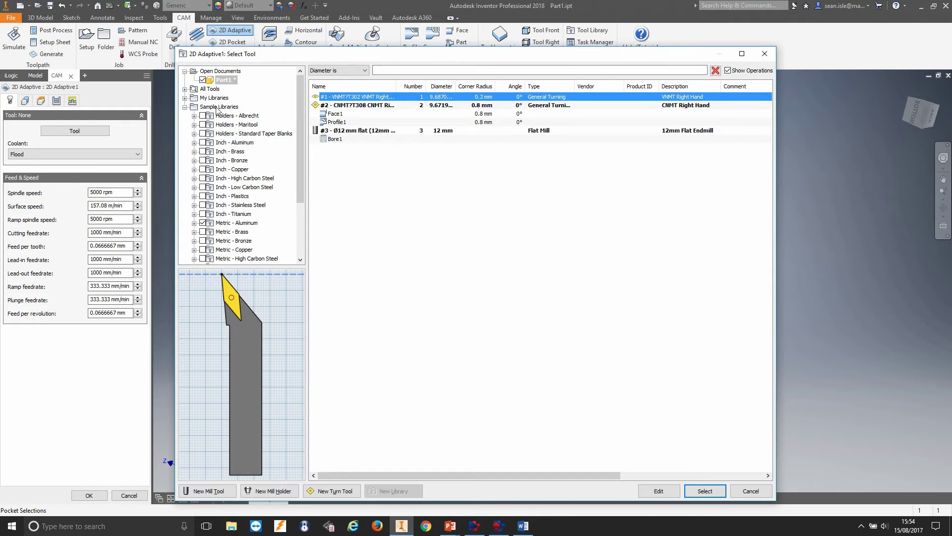
click(219, 106)
click(455, 70)
text(8)
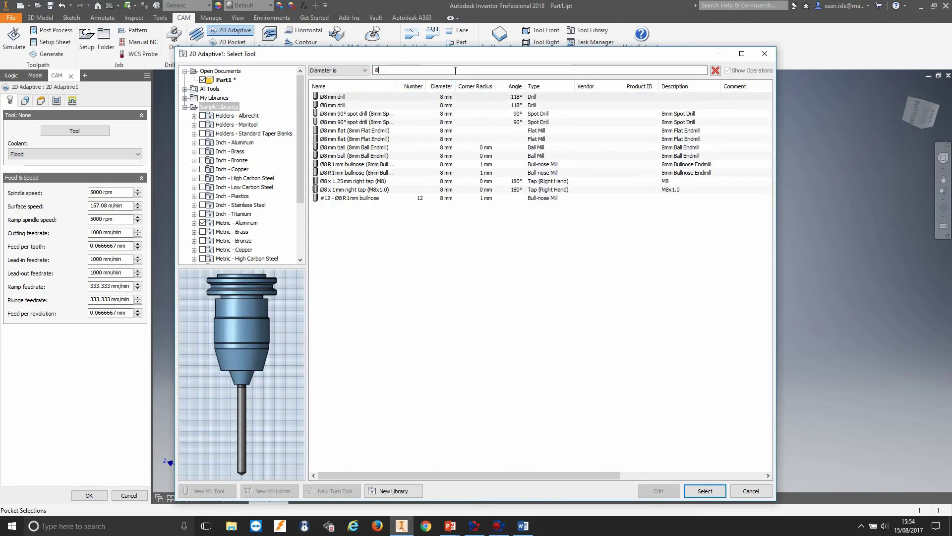
click(389, 131)
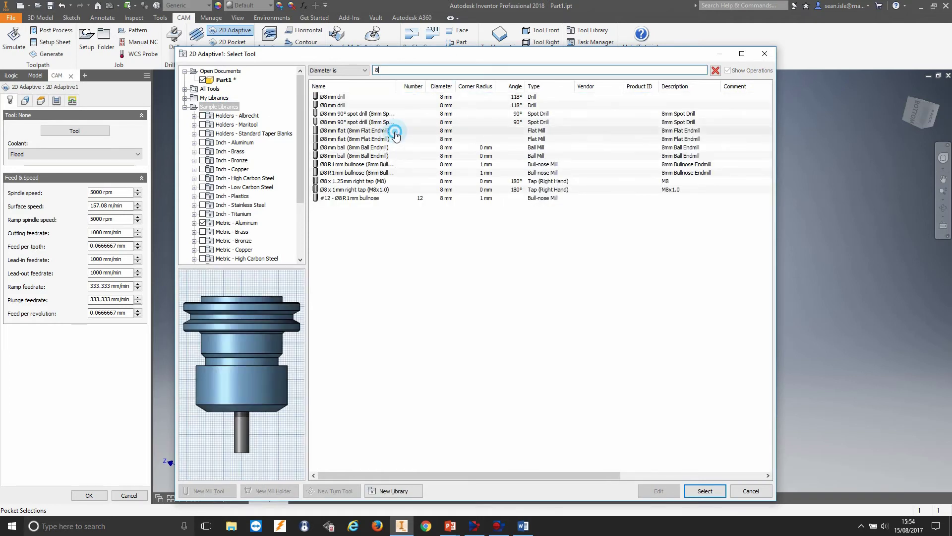
click(705, 491)
shift+middle_drag(496, 278, 519, 248)
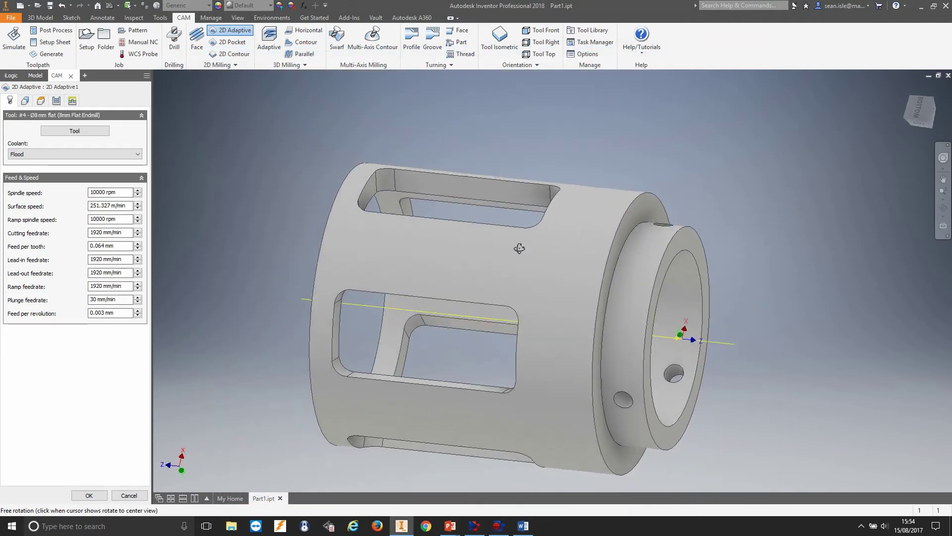
shift+middle_drag(517, 204, 493, 242)
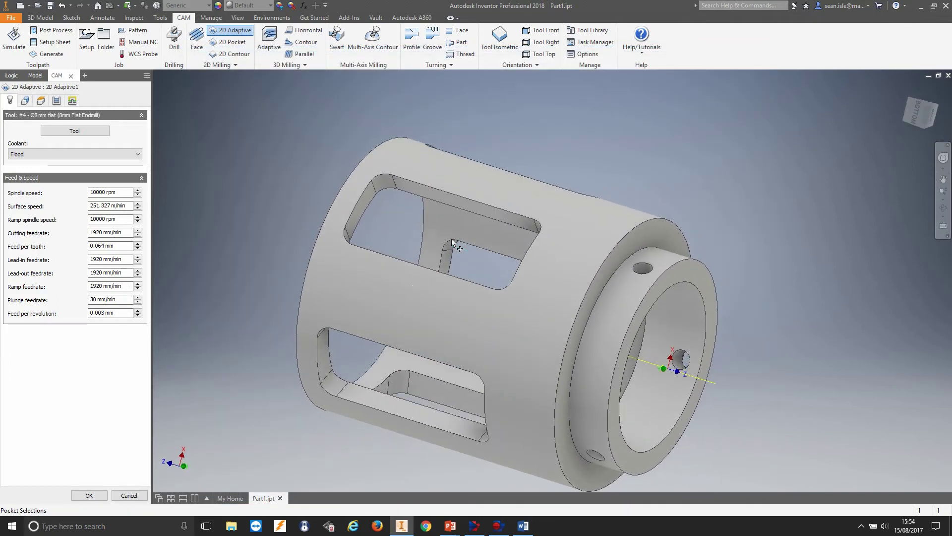
scroll(475, 242, up, 4)
scroll(474, 242, down, 3)
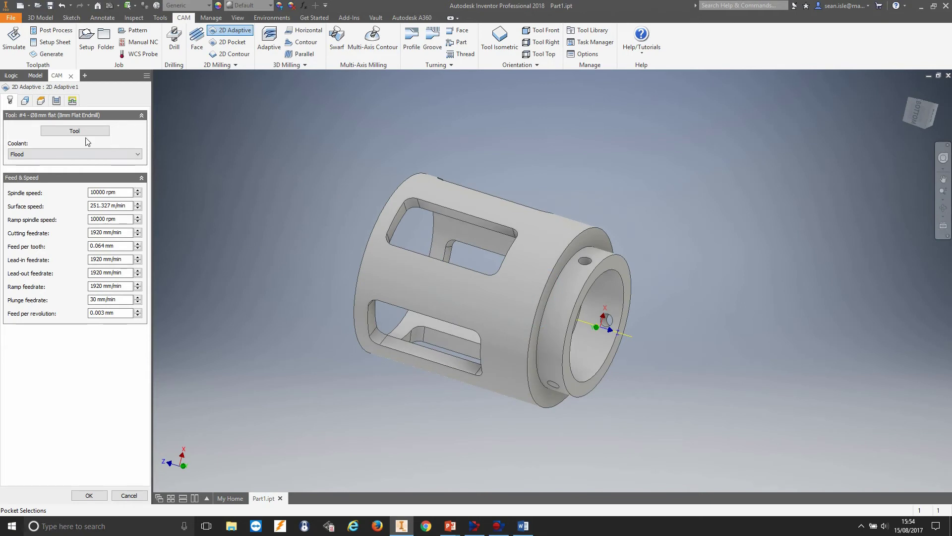
In the Geometry settings, pick the top slot as the pocket, then clear that selection
click(26, 102)
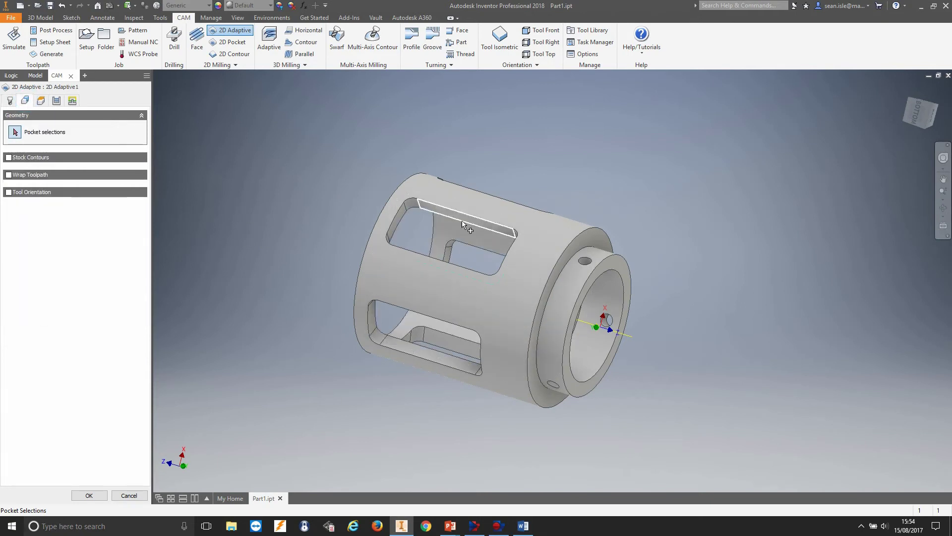
click(416, 207)
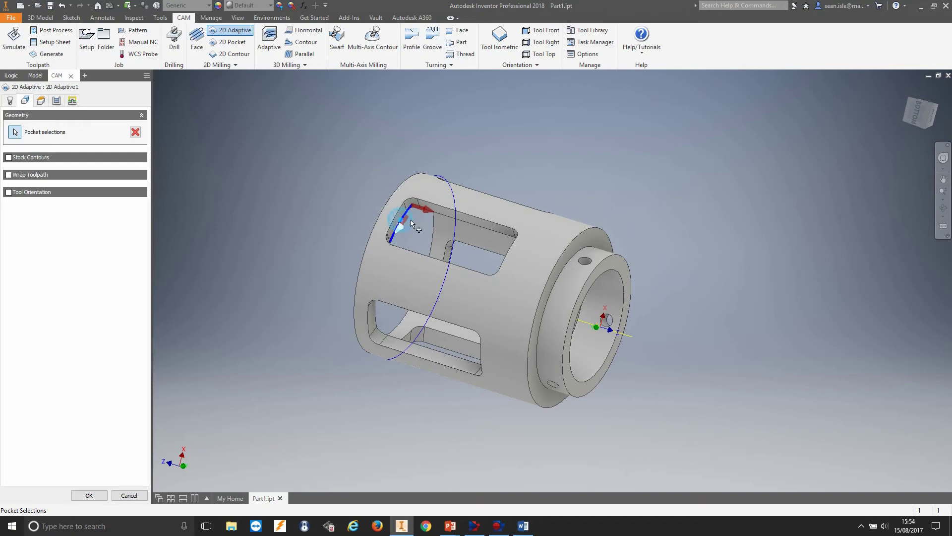
scroll(403, 222, down, 3)
click(133, 134)
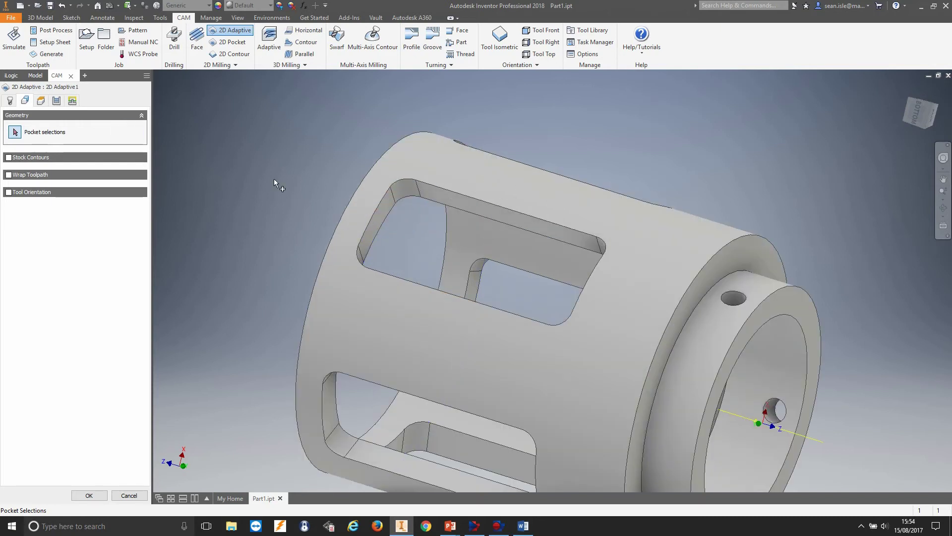
scroll(274, 180, up, 4)
scroll(341, 198, down, 3)
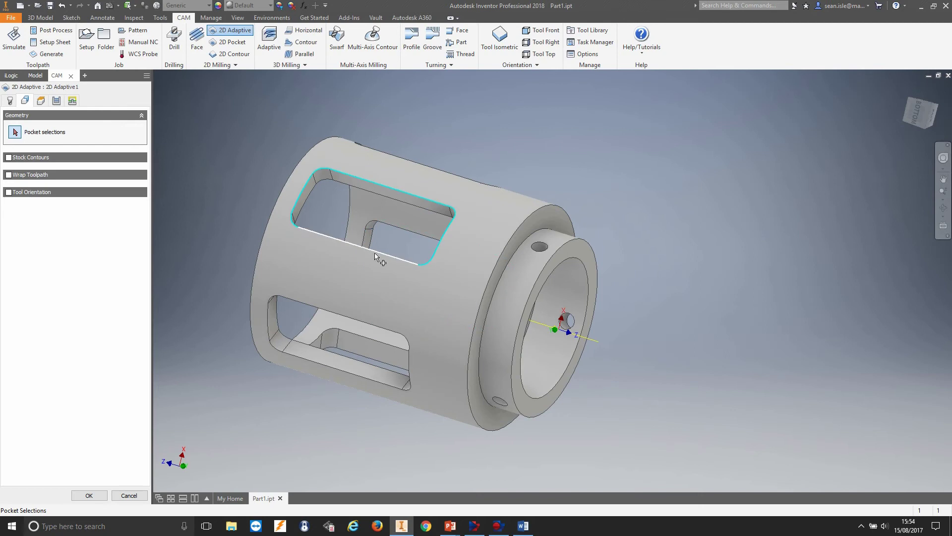
shift+middle_drag(602, 342, 619, 302)
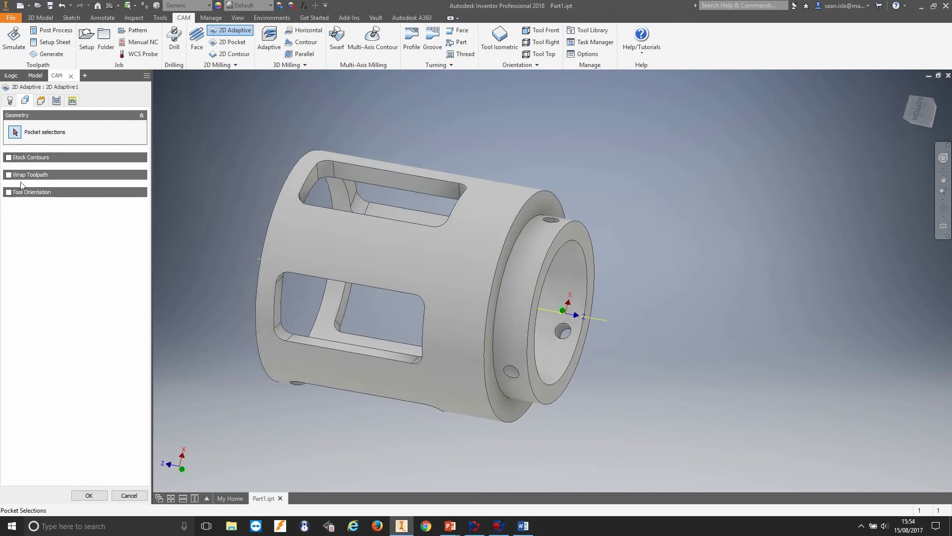
Enable Tool Orientation, take the Z axis from the slot edge, and flip it
click(8, 192)
shift+middle_drag(526, 271, 581, 250)
scroll(422, 205, down, 3)
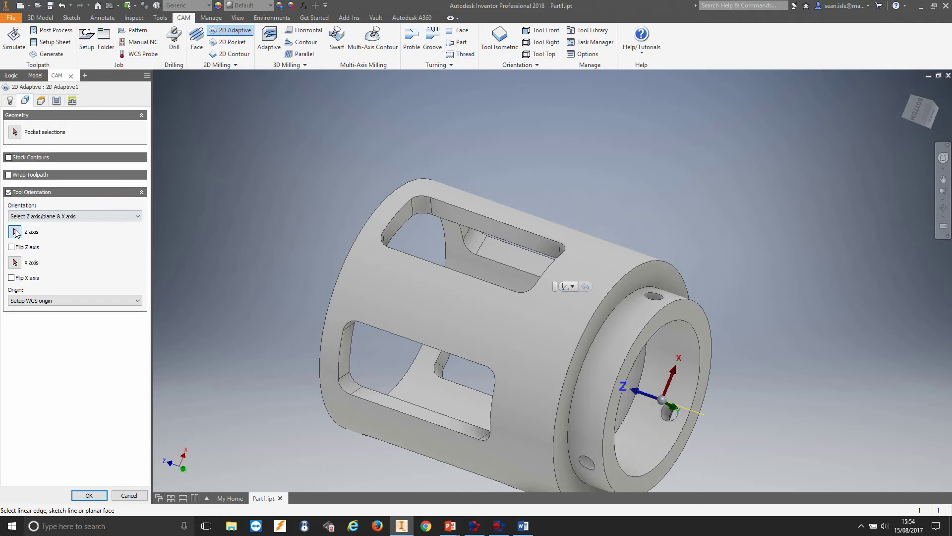
click(430, 212)
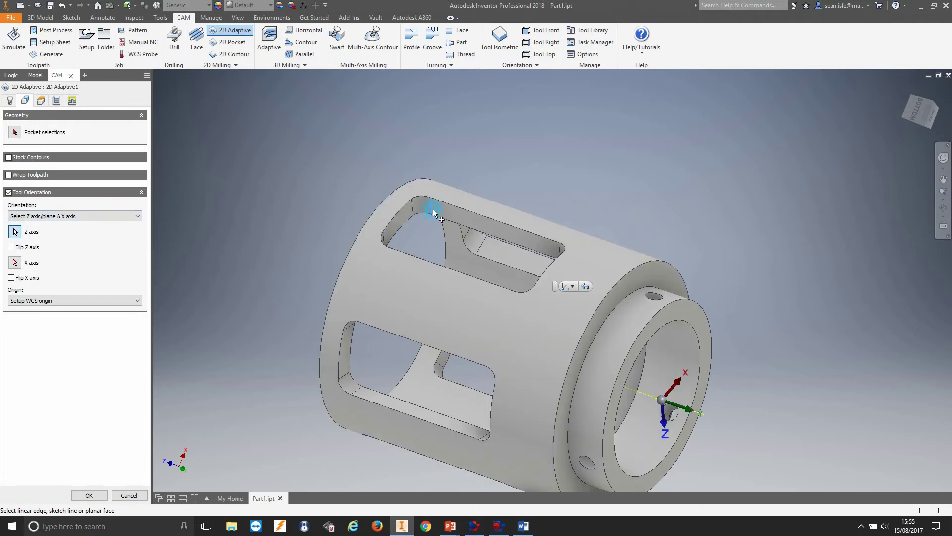
mouse_move(632, 259)
shift+middle_down()
mouse_move(629, 266)
mouse_move(631, 249)
shift+middle_up()
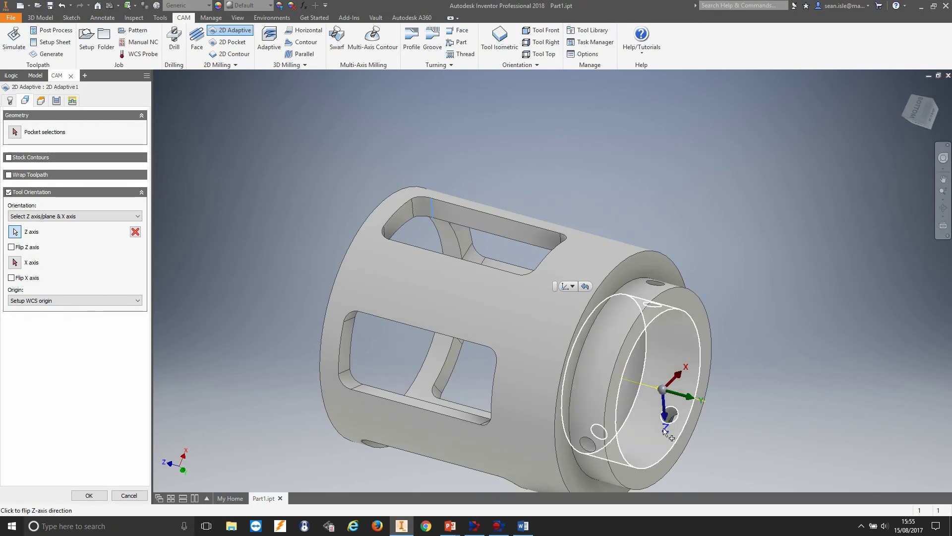
click(11, 247)
Reselect the top slot as the pocket and orbit to confirm the selection
shift+middle_drag(331, 303, 659, 392)
shift+middle_drag(729, 340, 726, 329)
click(15, 132)
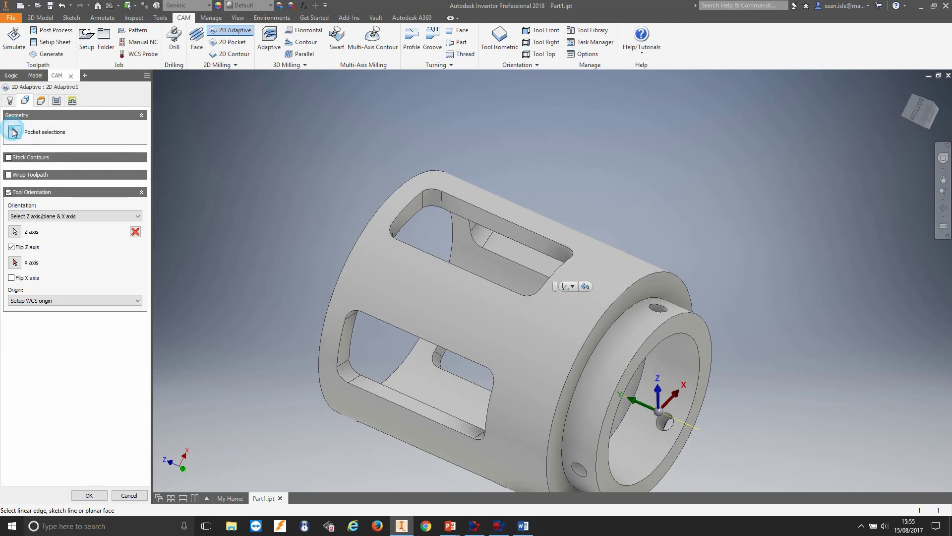
click(450, 214)
shift+middle_drag(461, 213, 446, 251)
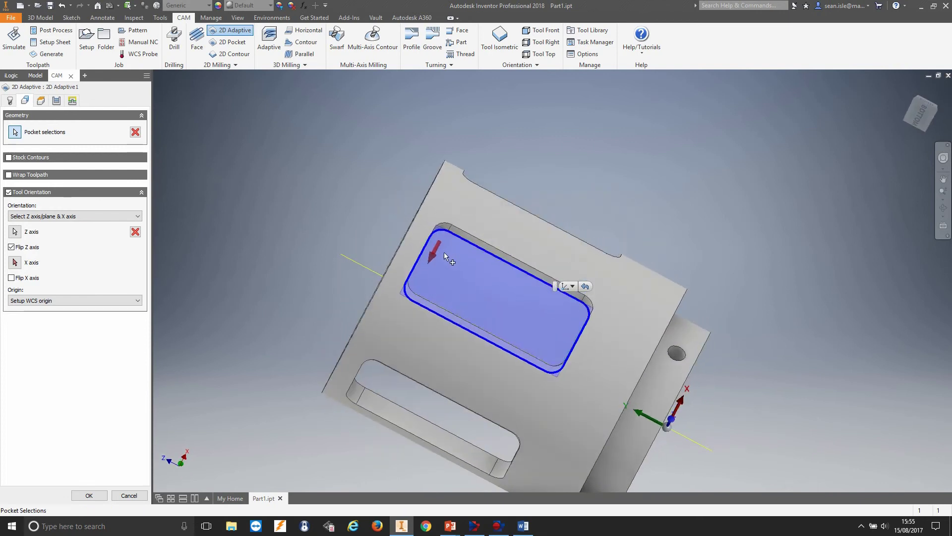
shift+middle_drag(481, 224, 422, 273)
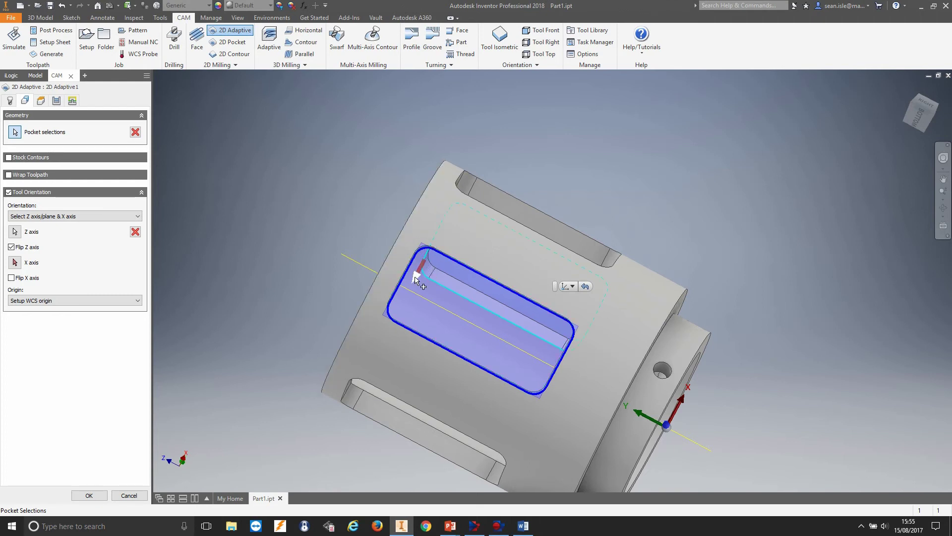
shift+middle_drag(556, 349, 565, 320)
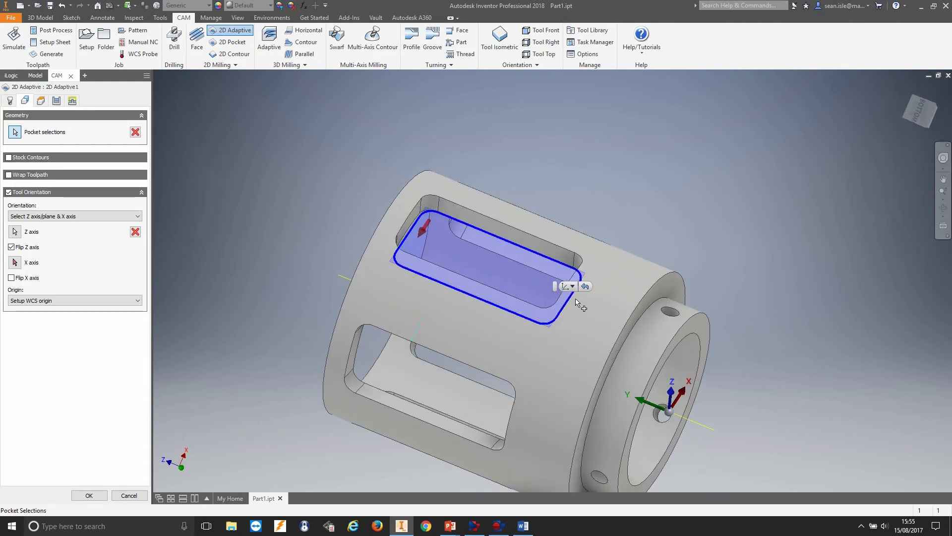
click(42, 101)
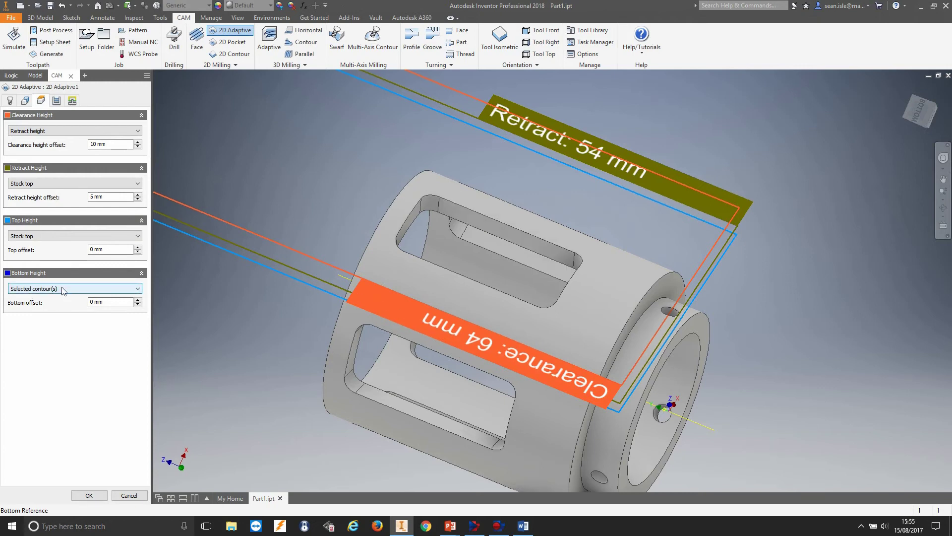
Set the Heights bottom offset to -2 mm, review Passes, and accept 2D Adaptive1
click(25, 100)
shift+middle_drag(473, 260, 486, 247)
click(41, 100)
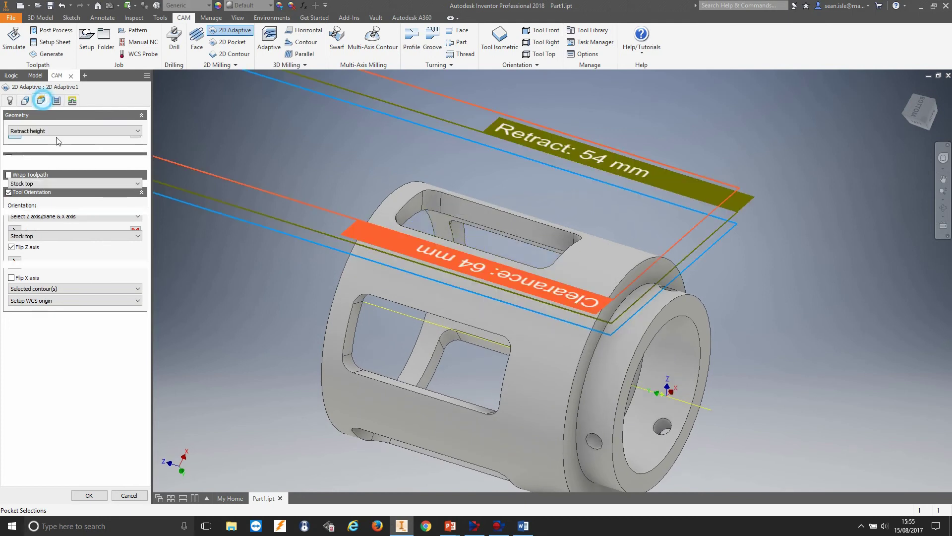
click(110, 302)
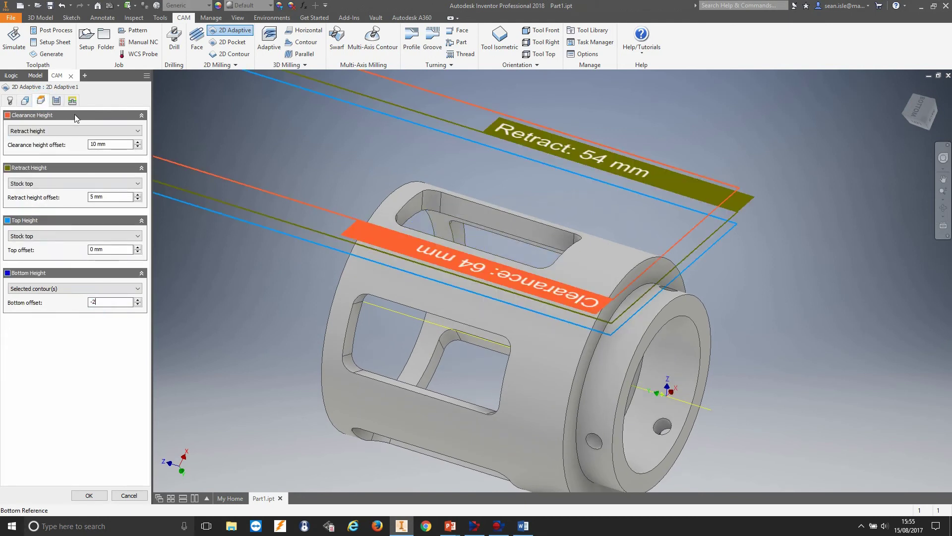
click(56, 101)
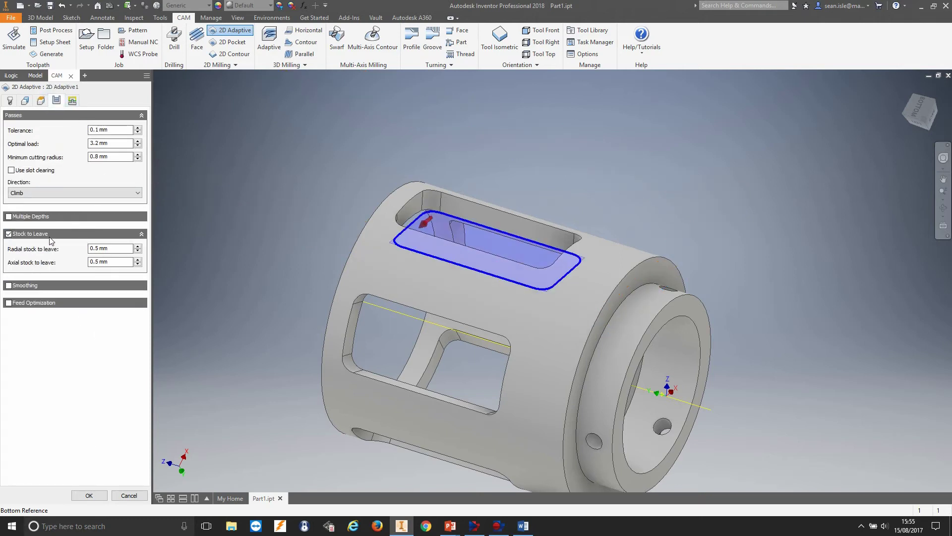
click(89, 494)
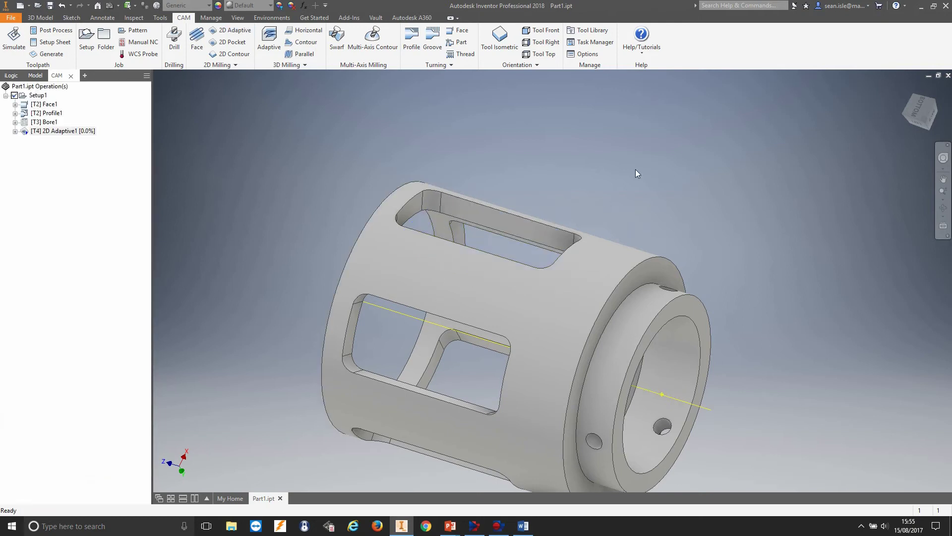
Select 2D Adaptive1 and inspect its looping clearing path and helical ramp in the top slot
shift+middle_drag(605, 146, 653, 166)
click(27, 134)
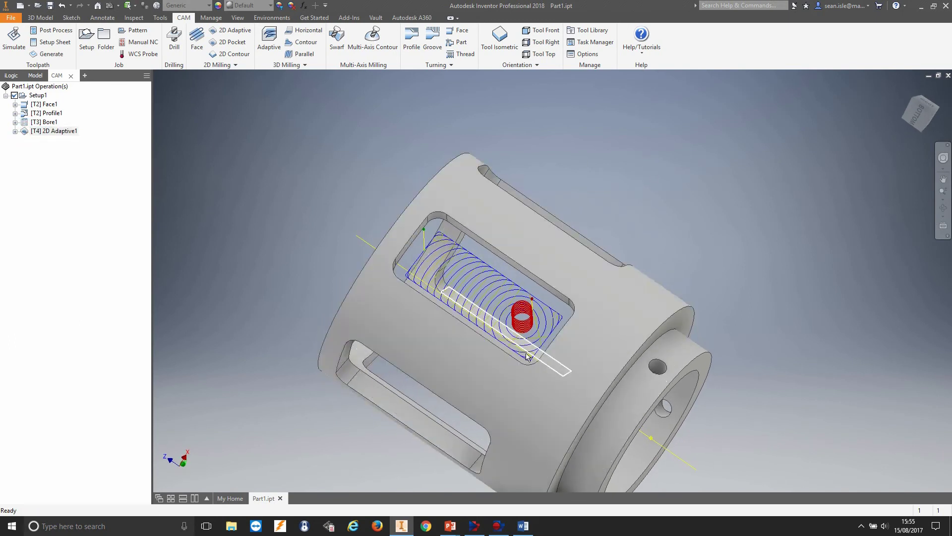
scroll(528, 356, down, 5)
scroll(621, 216, up, 5)
shift+middle_drag(621, 216, 648, 246)
scroll(647, 246, up, 5)
scroll(669, 227, down, 3)
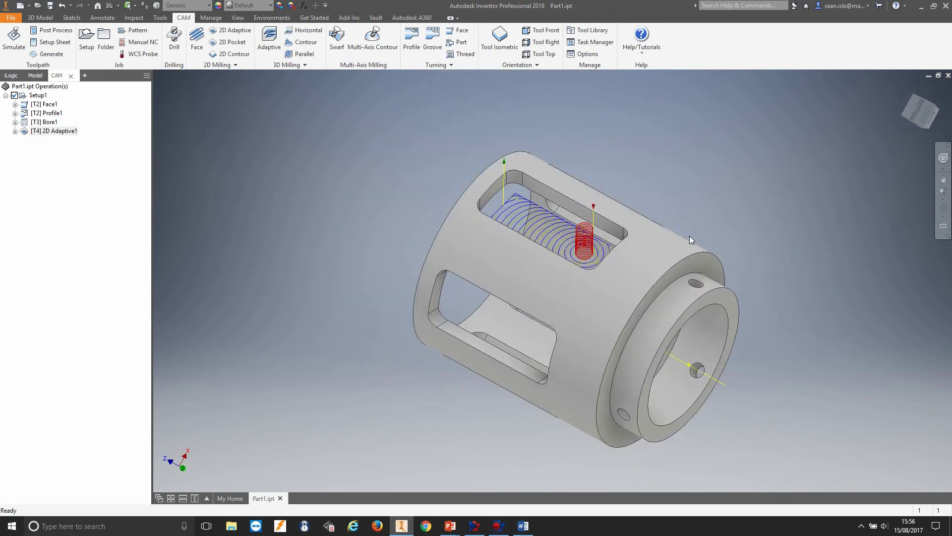
scroll(690, 236, down, 4)
scroll(623, 209, up, 3)
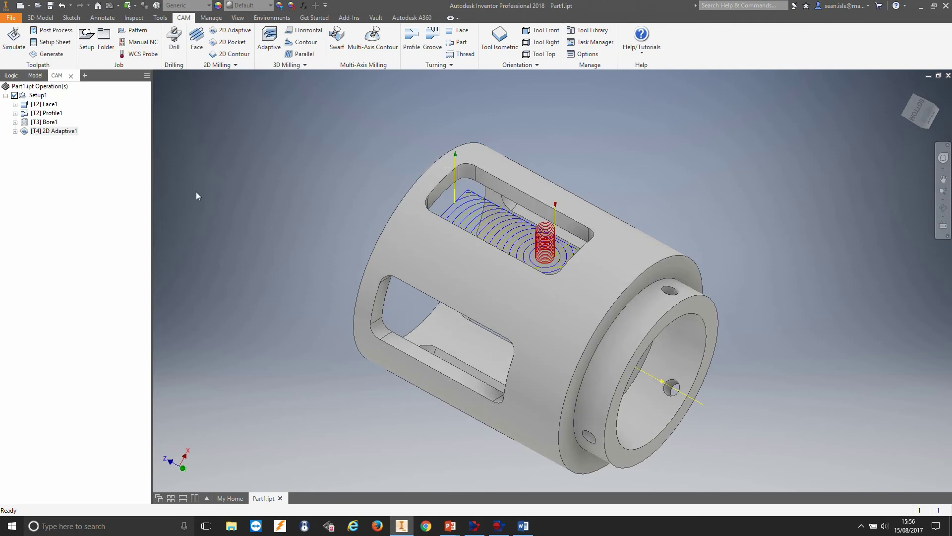
Create a derived 2D Contour operation from 2D Adaptive1, checking its Passes before accepting
right_click(44, 134)
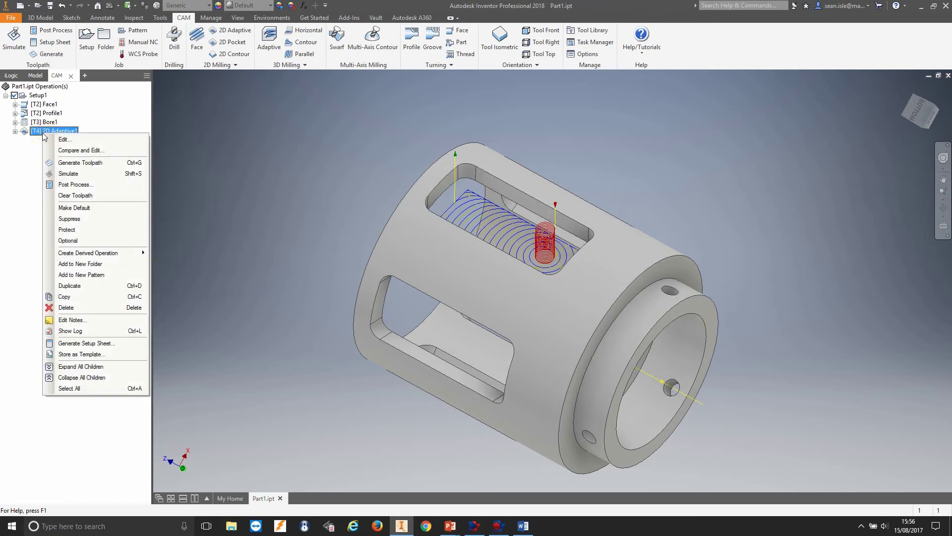
mouse_move(96, 256)
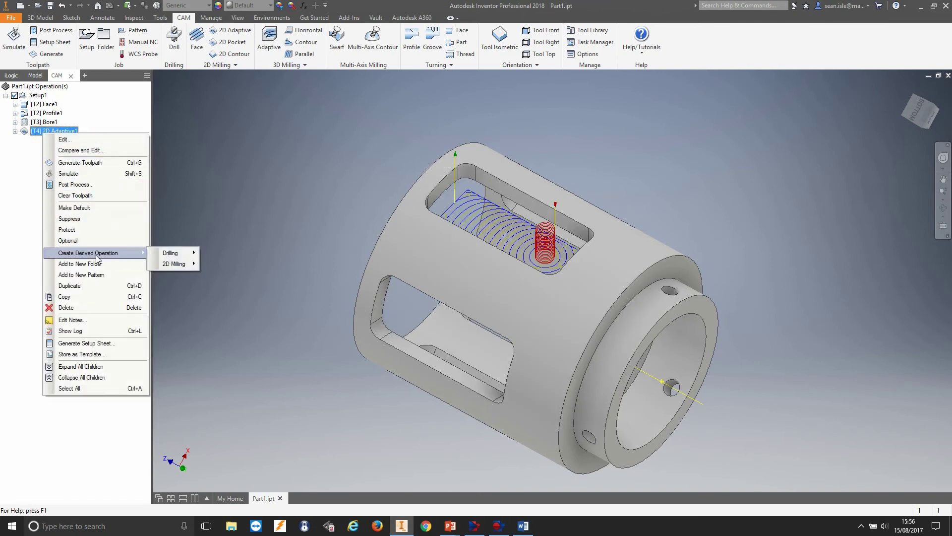
mouse_move(169, 266)
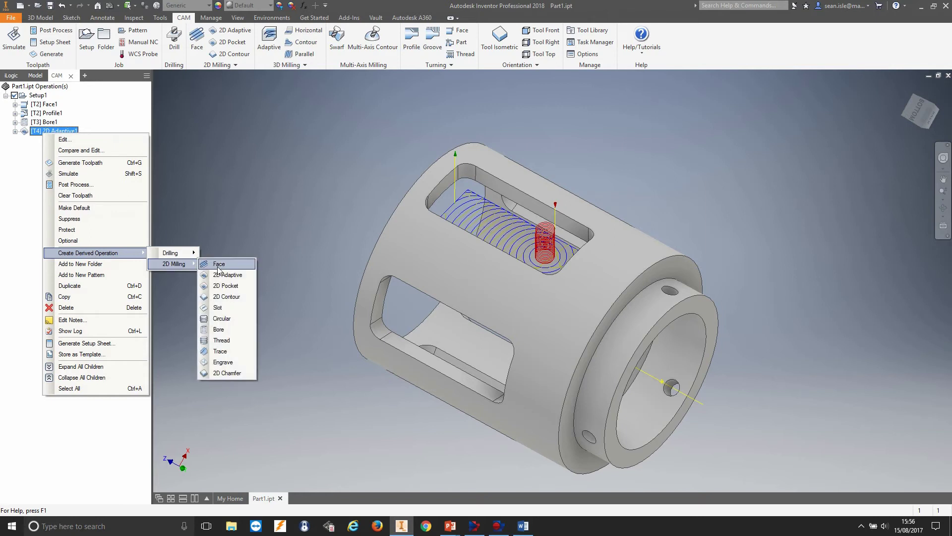
click(230, 296)
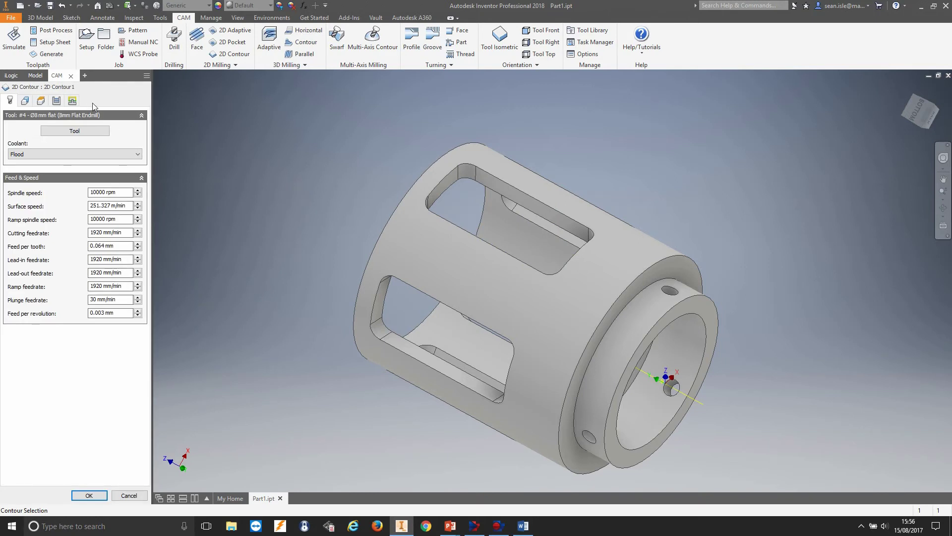
click(57, 101)
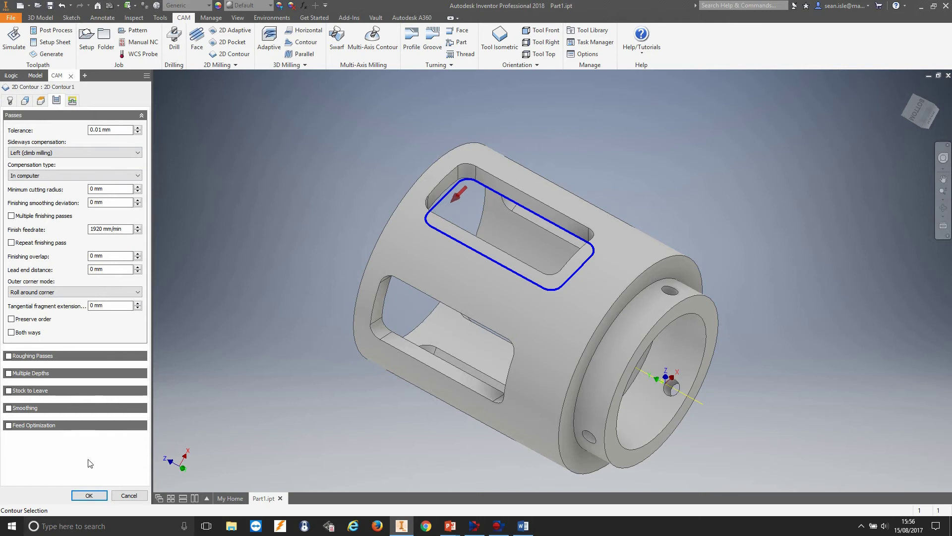
click(89, 495)
Preview the 2D Contour1 toolpath, then select both 2D Adaptive1 and 2D Contour1
shift+middle_drag(281, 218, 225, 165)
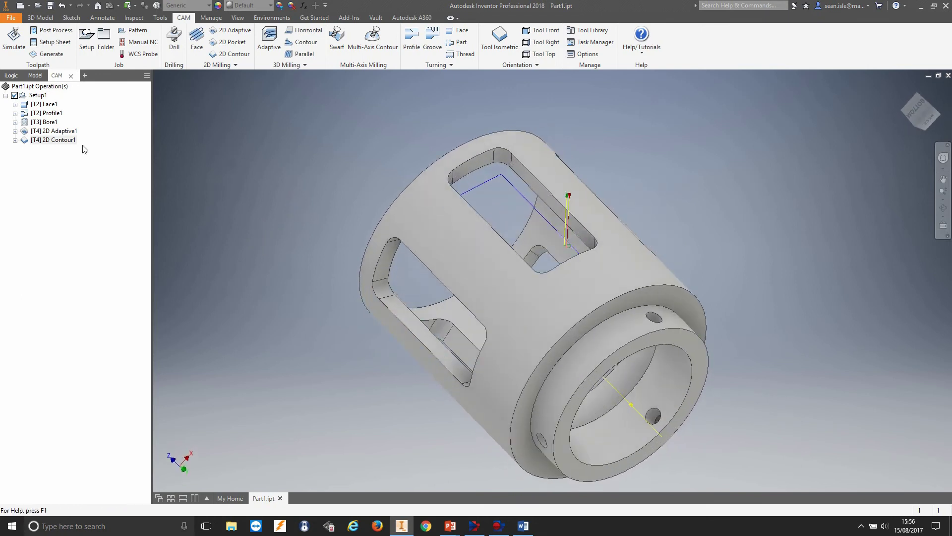
click(45, 141)
click(489, 183)
shift+middle_drag(489, 183, 489, 175)
shift+middle_drag(397, 246, 477, 232)
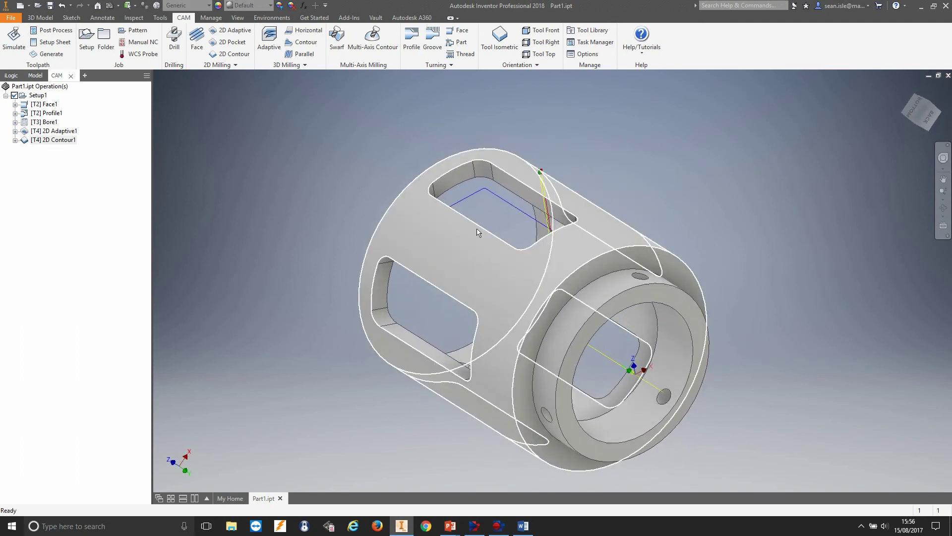
shift+middle_drag(643, 213, 659, 213)
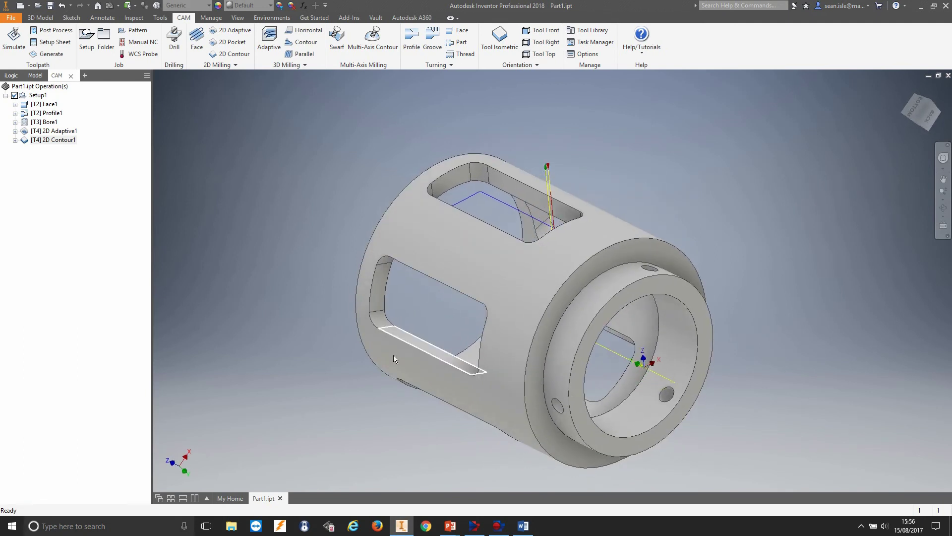
click(53, 132)
ctrl+click(54, 142)
mouse_move(175, 176)
shift+middle_down()
mouse_move(190, 191)
mouse_move(191, 178)
shift+middle_up()
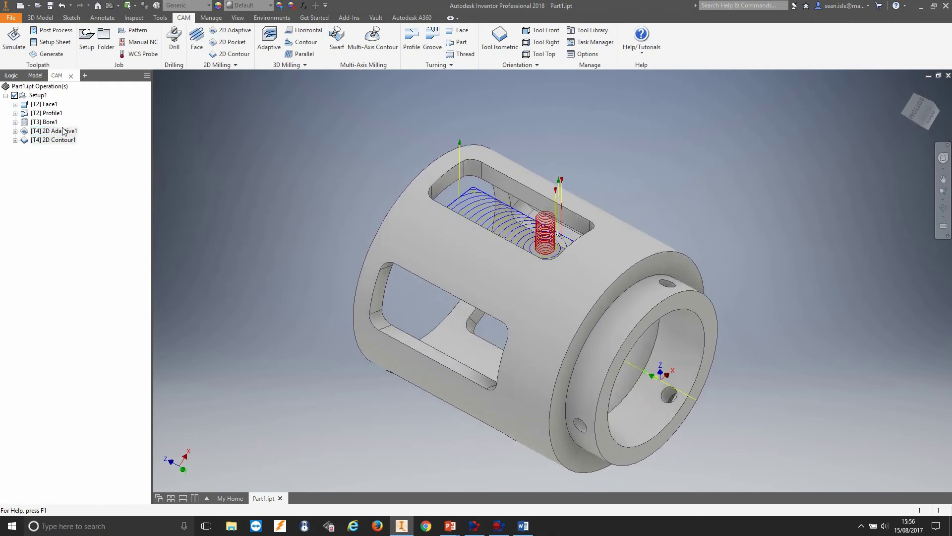
Circularly pattern the slot operations about the cylinder axis: 5 instances, Preserve order
click(132, 36)
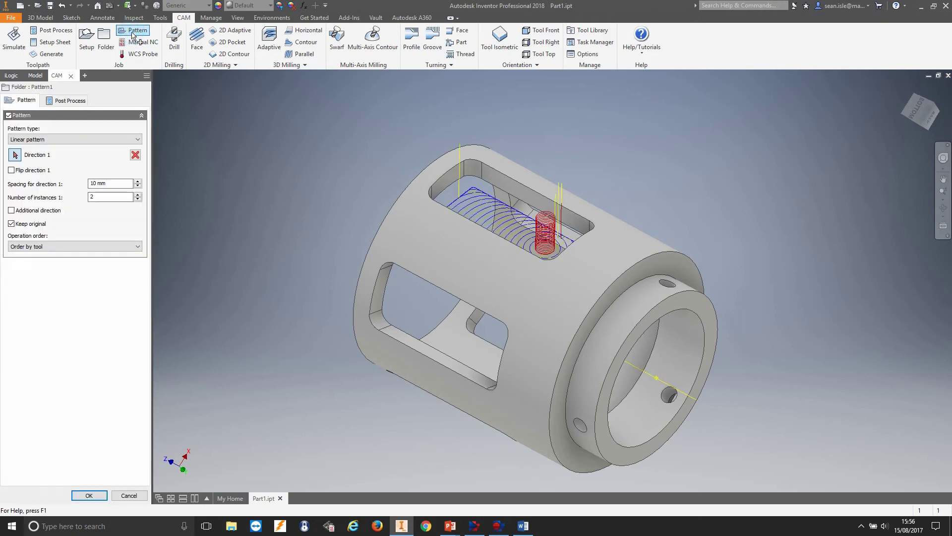
click(94, 142)
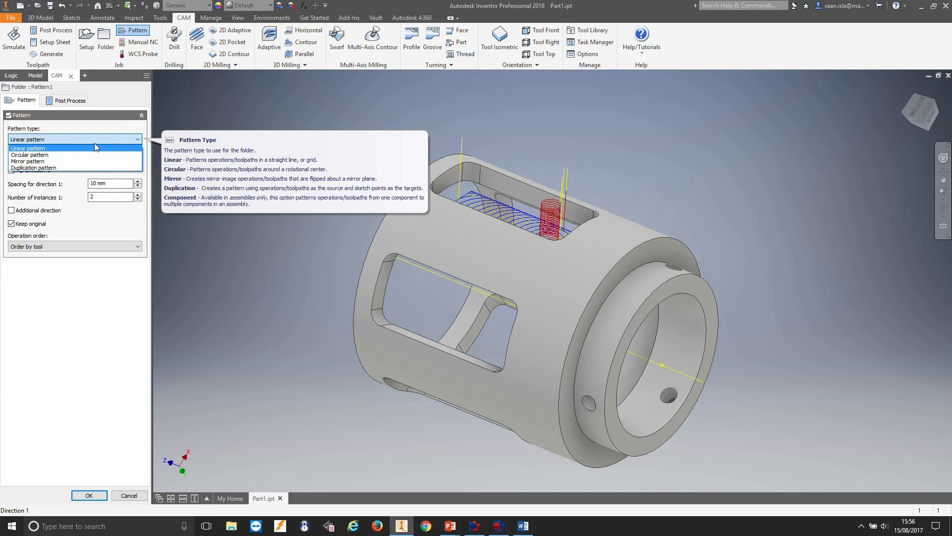
click(65, 156)
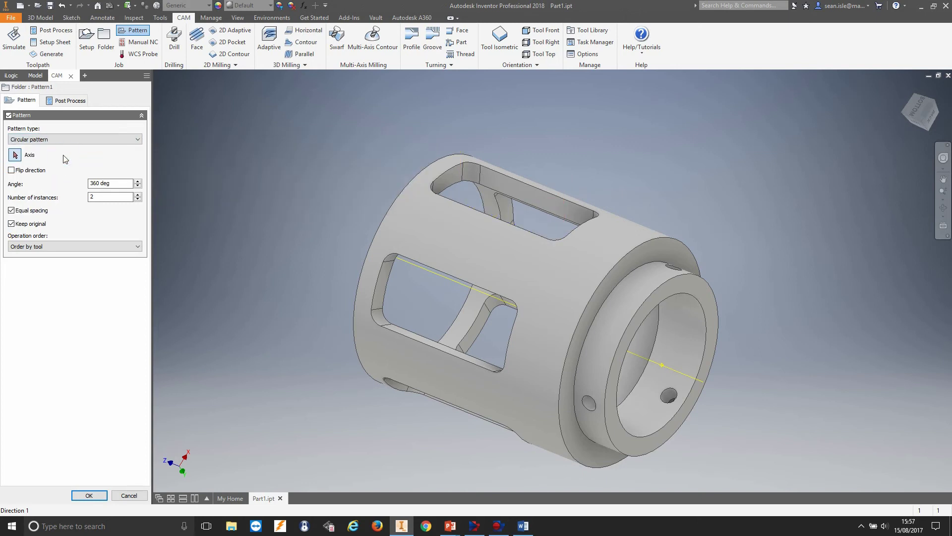
click(671, 366)
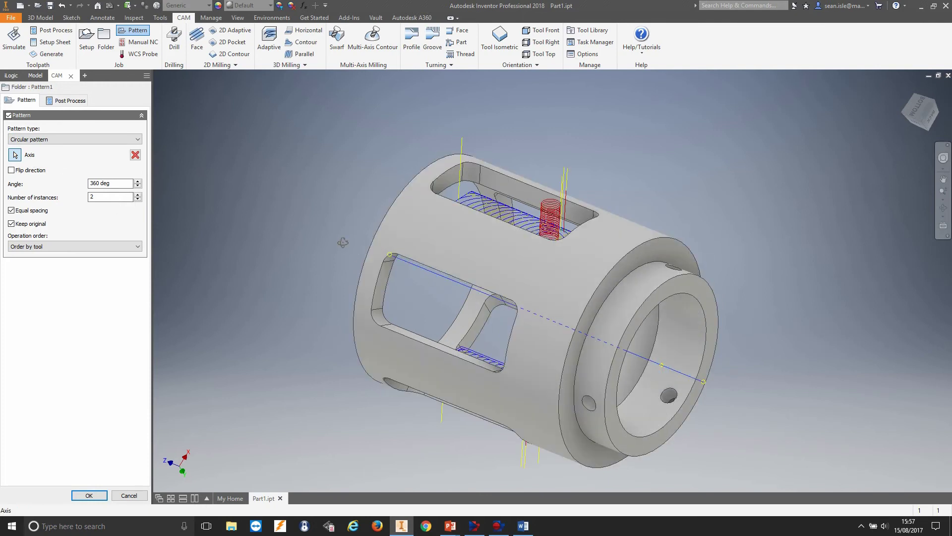
shift+middle_drag(343, 243, 334, 257)
drag(111, 198, 70, 197)
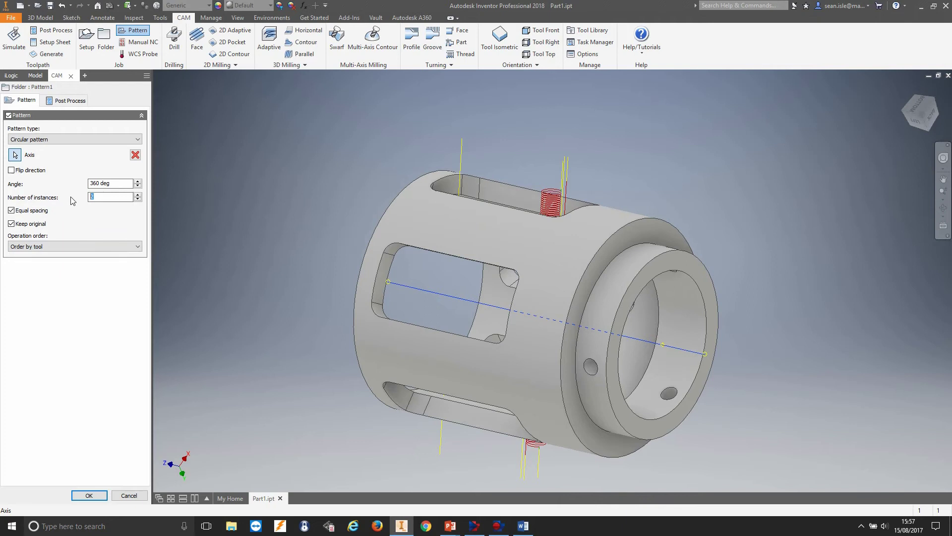
text(5)
shift+middle_drag(310, 215, 293, 239)
click(85, 246)
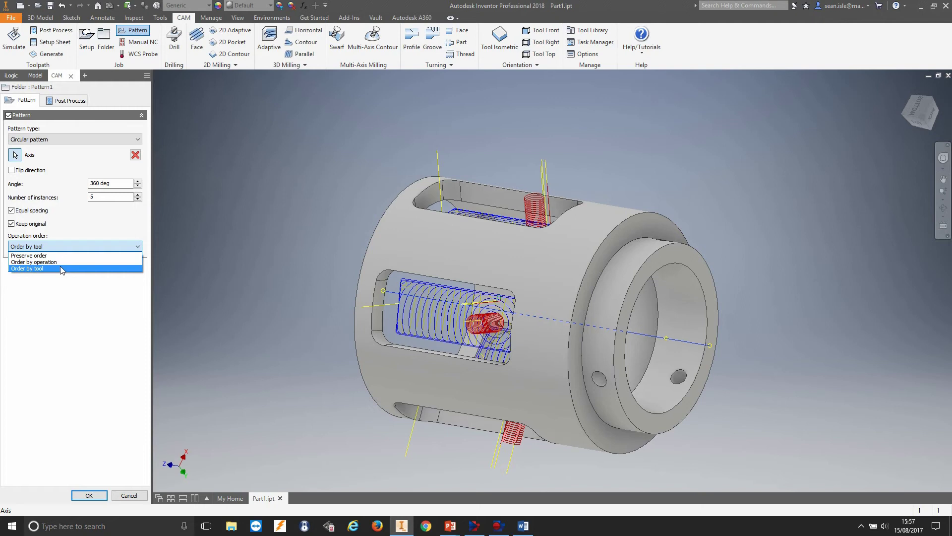
click(61, 255)
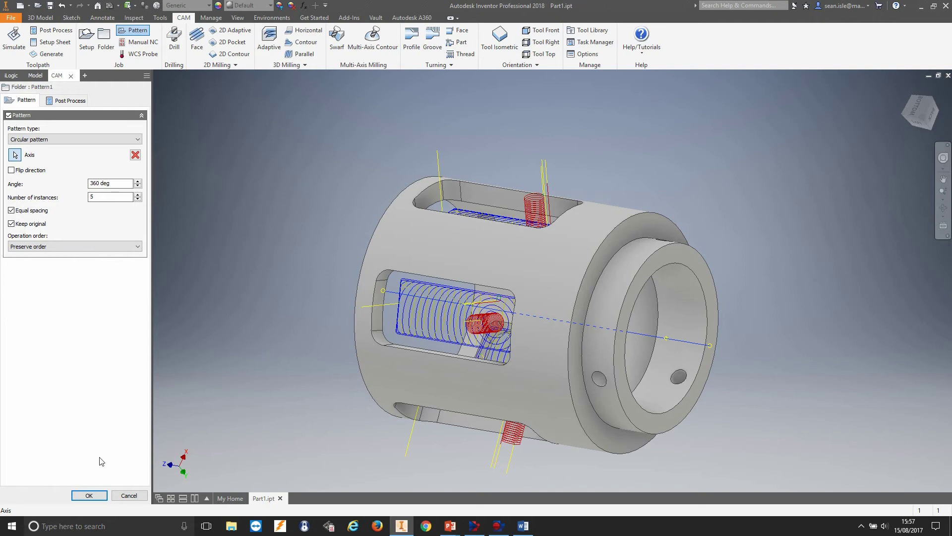
click(99, 496)
shift+middle_drag(343, 233, 356, 213)
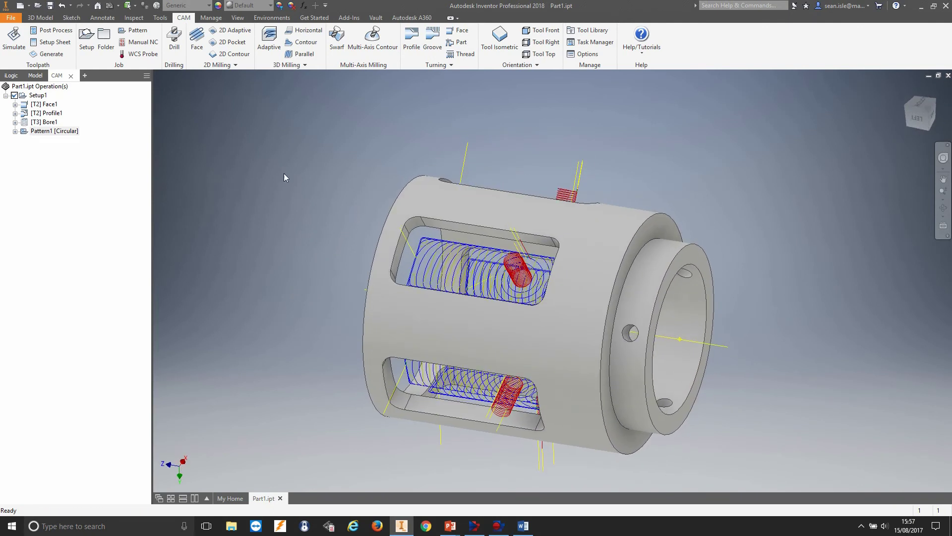
Orbit the sleeve to inspect the slot toolpaths repeated around its circumference
shift+middle_drag(294, 174, 263, 187)
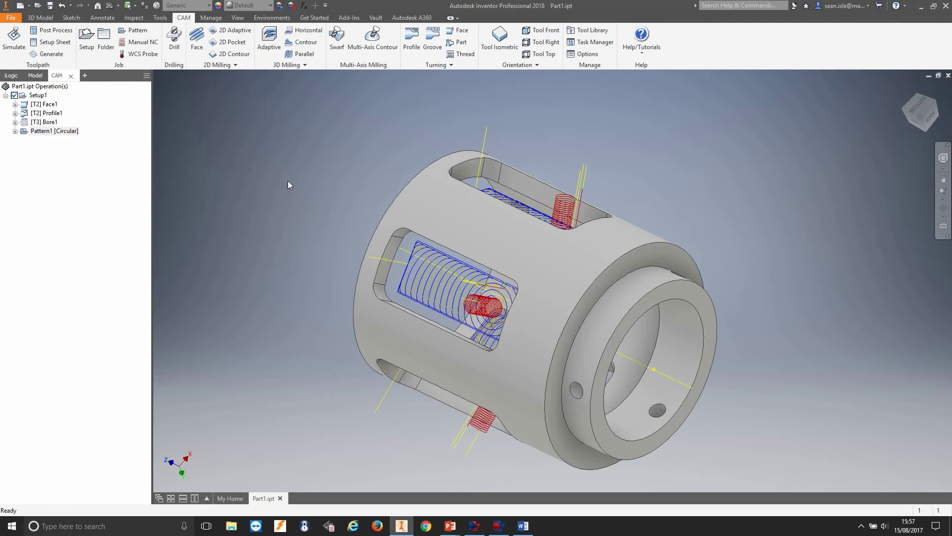
shift+middle_drag(273, 186, 287, 177)
shift+middle_drag(386, 235, 396, 240)
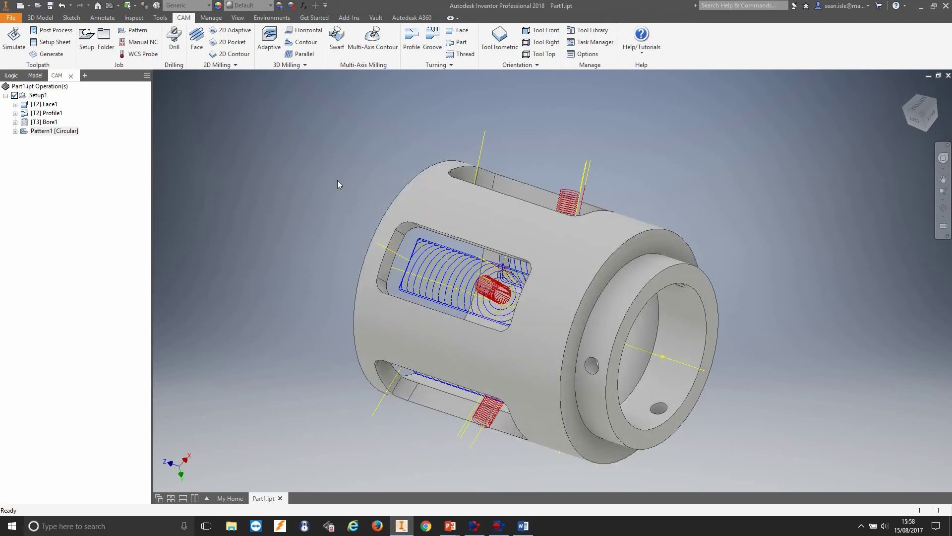
click(41, 17)
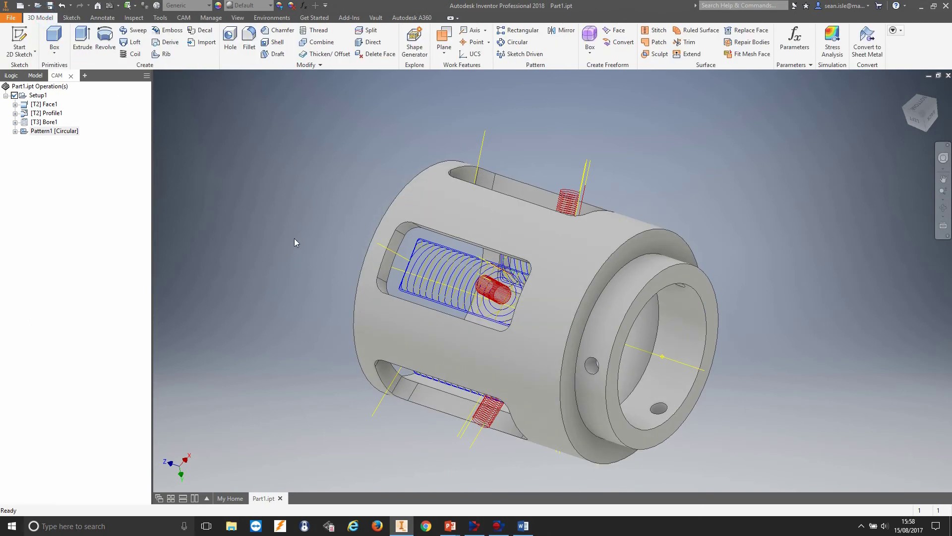
Expand Extrusion1 in the Model browser and make Sketch2 visible on the part
click(35, 75)
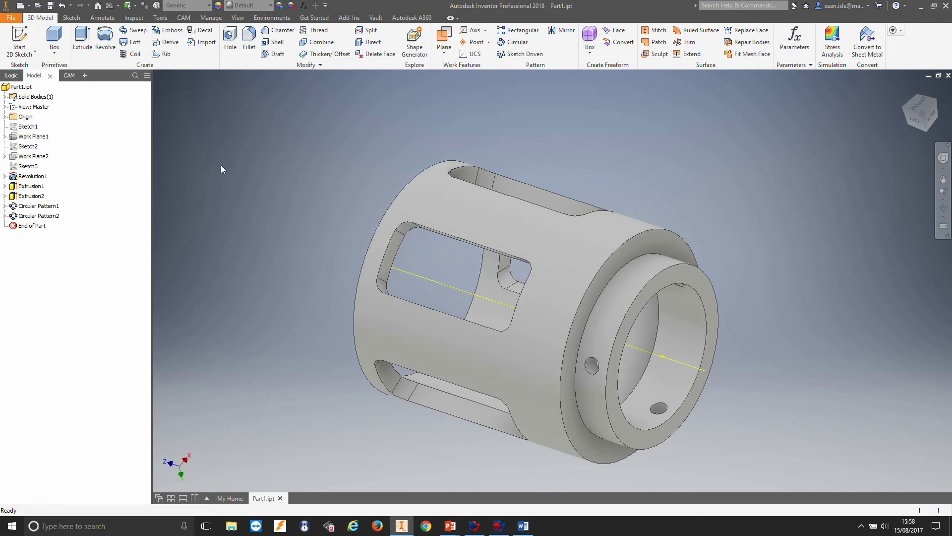
key(F4)
drag(239, 158, 239, 166)
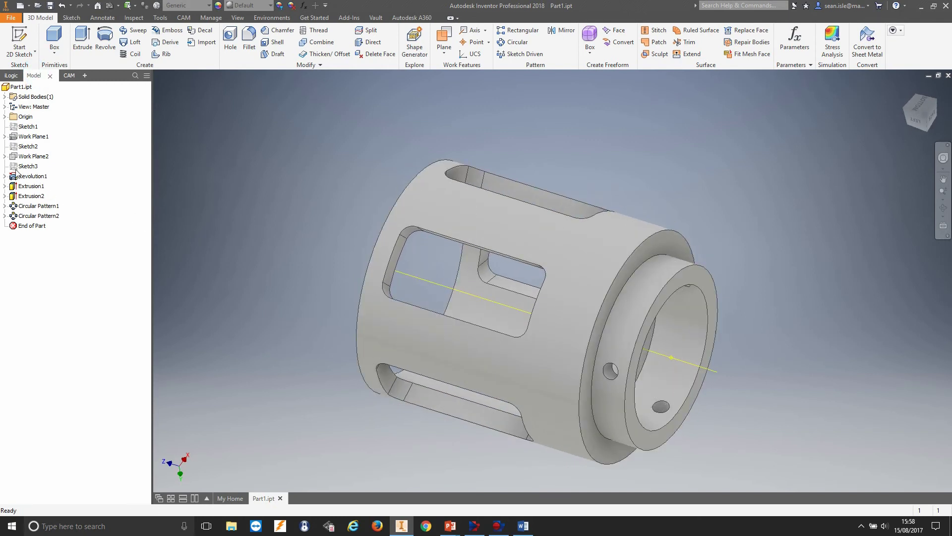
click(29, 187)
shift+middle_drag(301, 317, 226, 186)
click(4, 186)
click(36, 196)
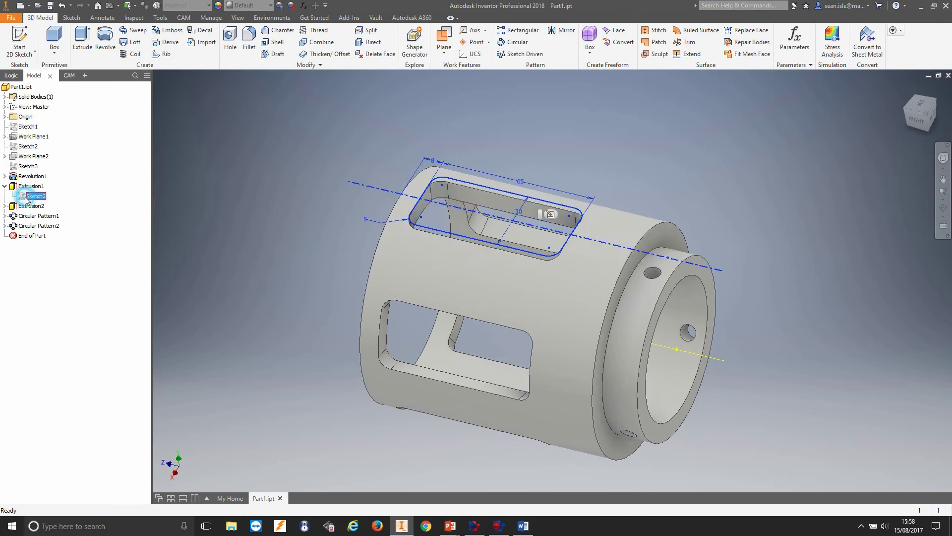
shift+middle_drag(151, 248, 171, 260)
right_click(30, 196)
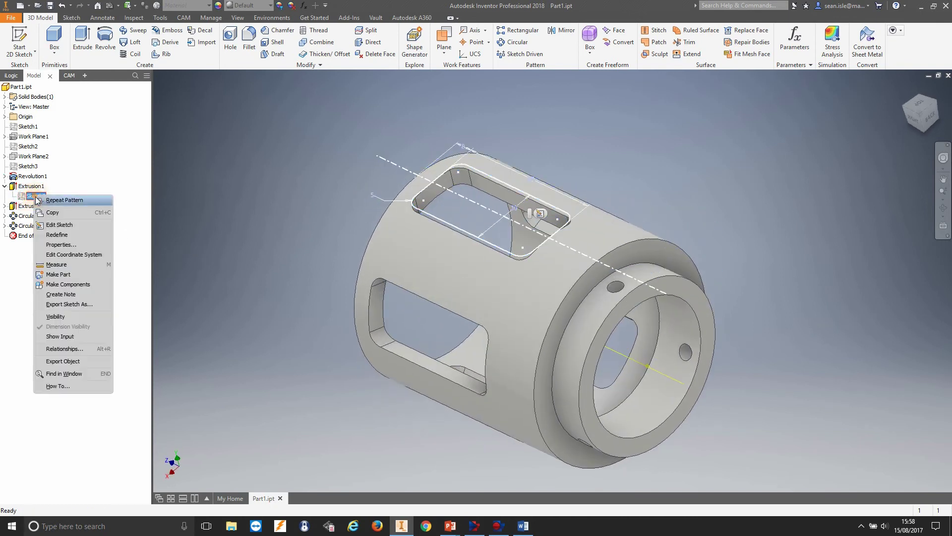
click(73, 320)
Turn on display of Sketch2's dimensions on the sleeve
shift+middle_drag(297, 180, 517, 216)
right_click(35, 196)
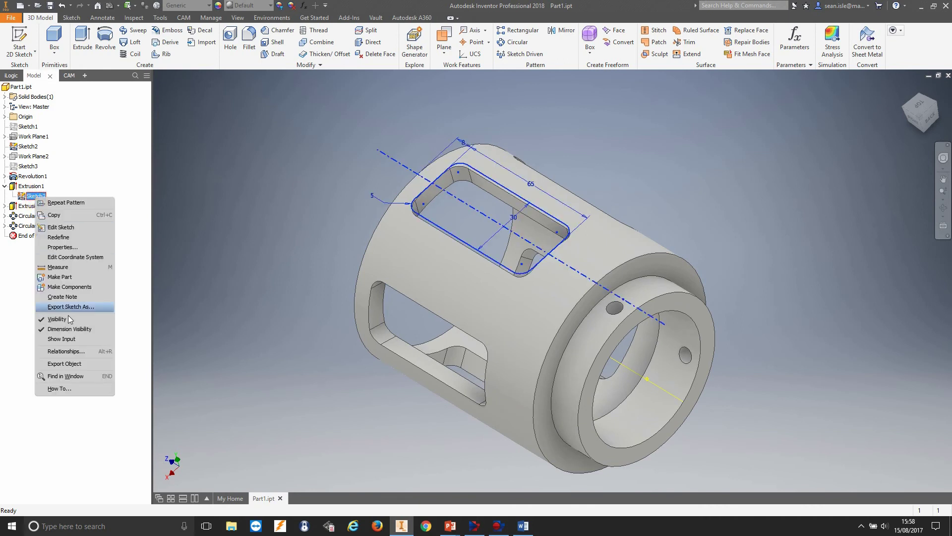
click(69, 329)
right_click(34, 196)
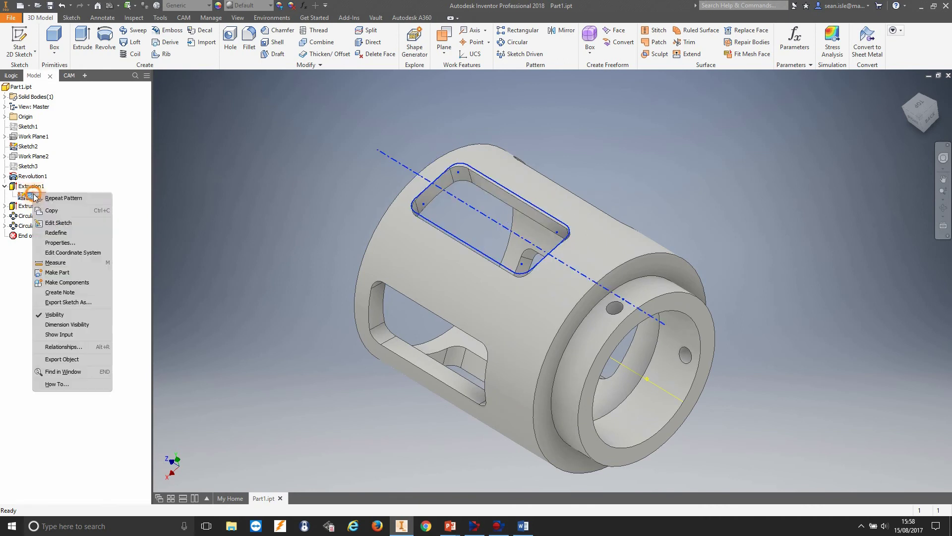
click(67, 325)
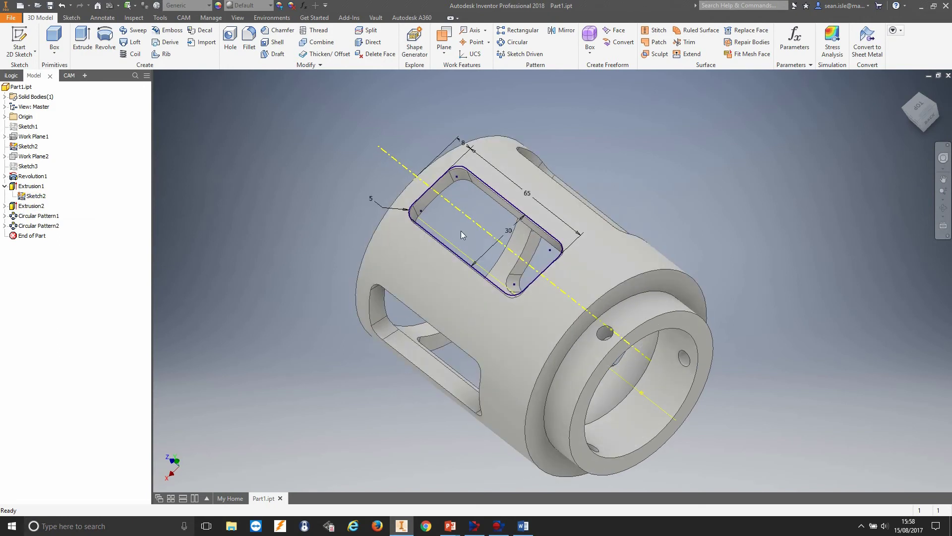
shift+middle_drag(485, 238, 505, 231)
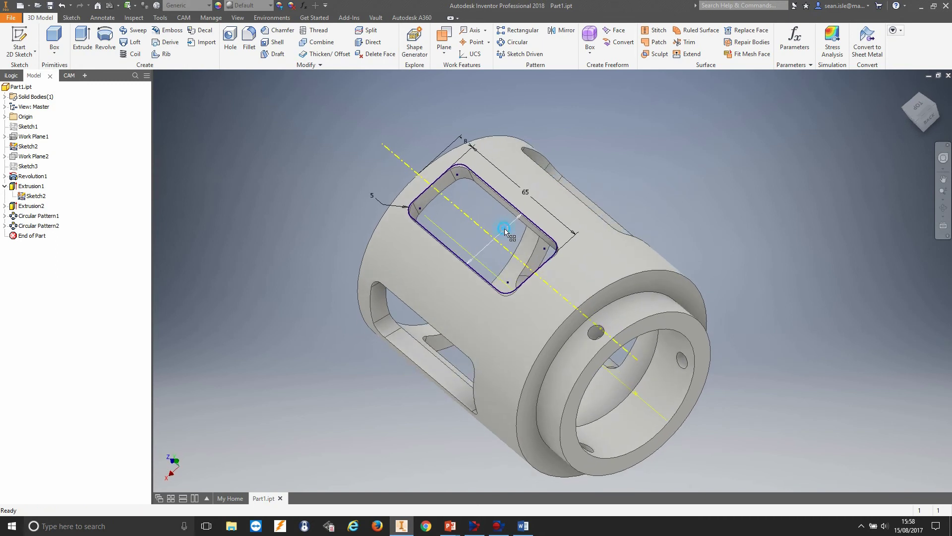
Change the 30 mm slot dimension to 20 mm, update the part, and hide Sketch2
double_click(505, 228)
text(20)
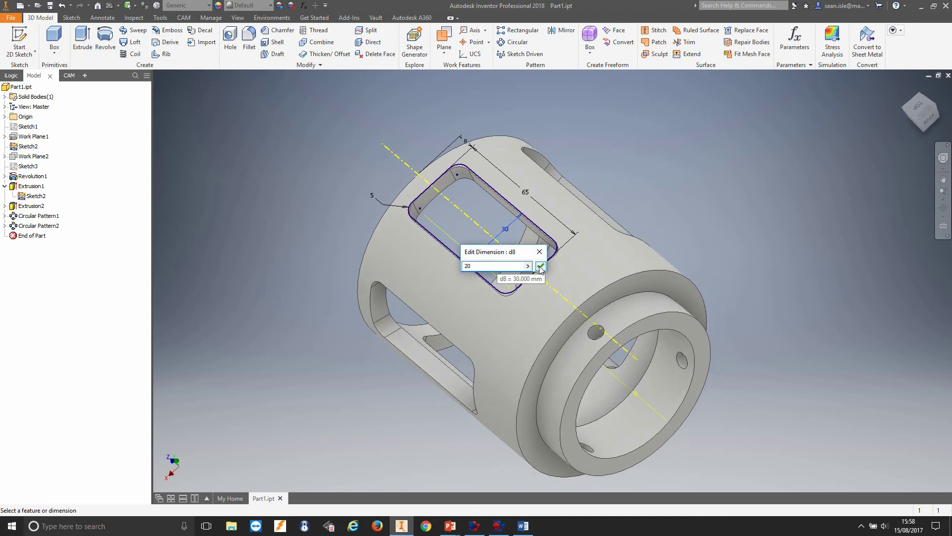
click(540, 267)
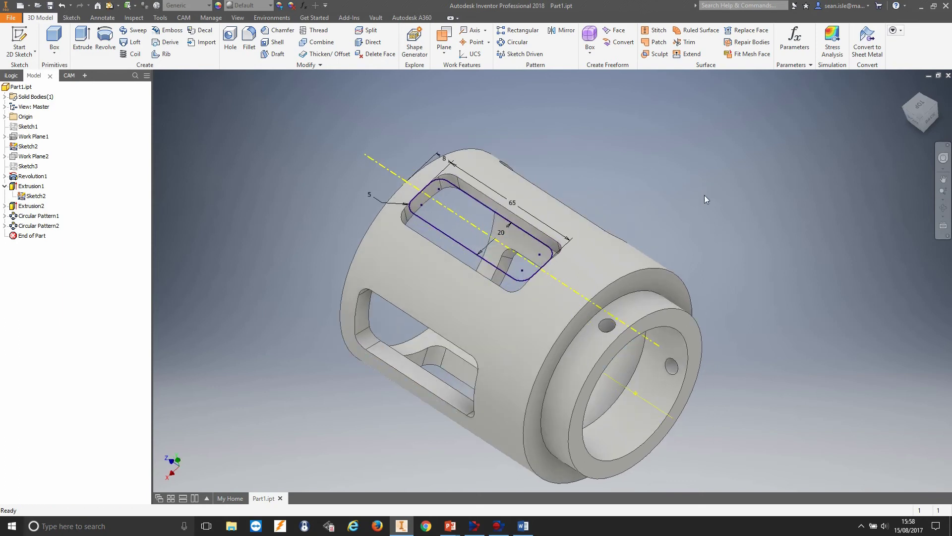
shift+middle_drag(679, 222, 686, 210)
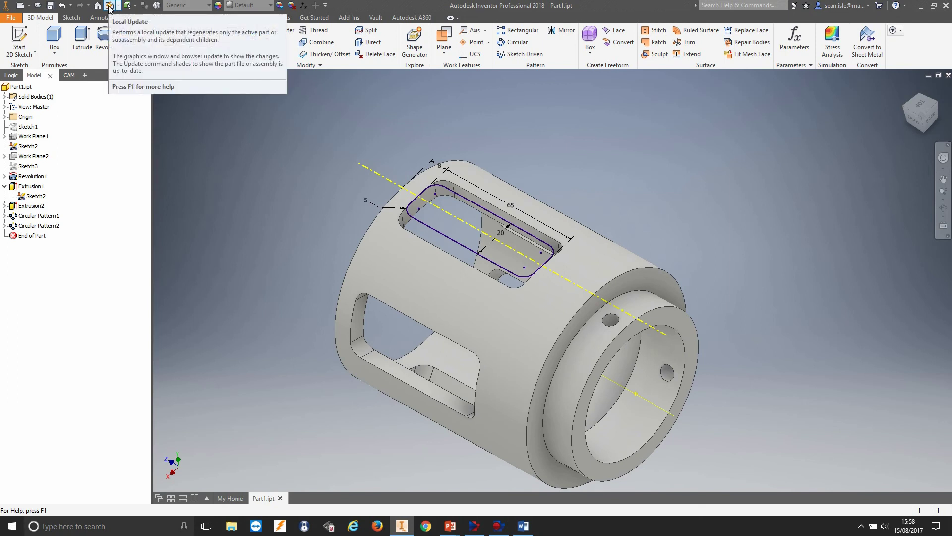
click(110, 7)
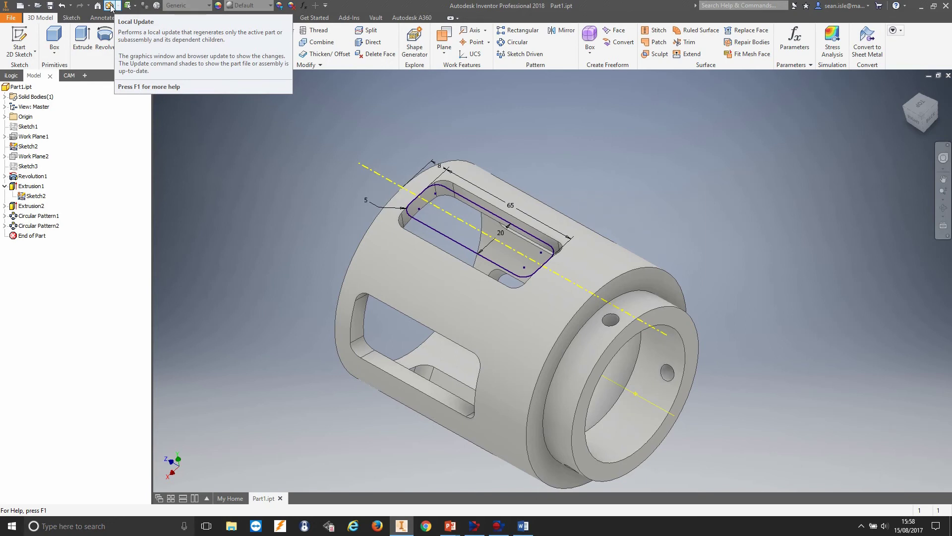
click(112, 8)
shift+middle_drag(245, 167, 253, 137)
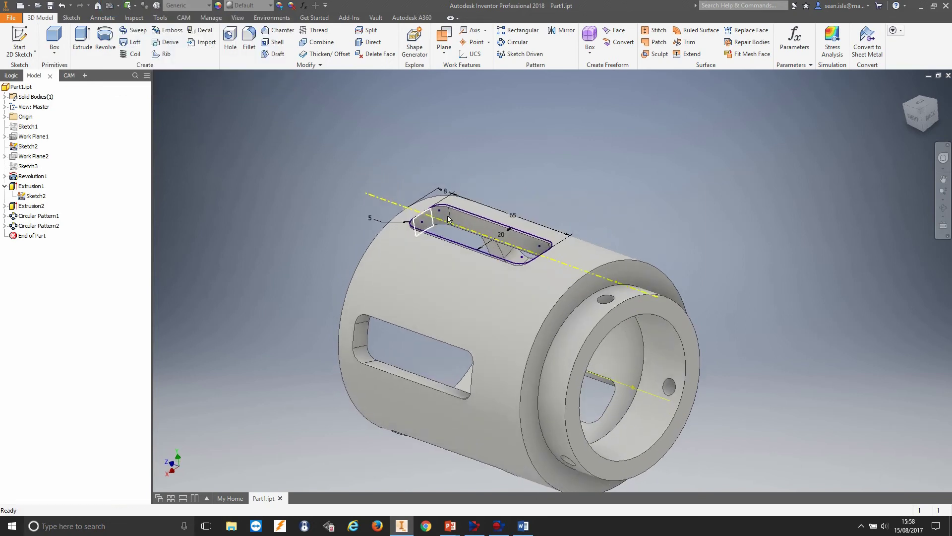
shift+middle_drag(675, 221, 681, 247)
shift+middle_drag(727, 194, 612, 228)
right_click(36, 196)
click(87, 326)
In the CAM operations tree, expand Pattern1 and preview the Profile1 and Bore1 toolpaths
click(184, 17)
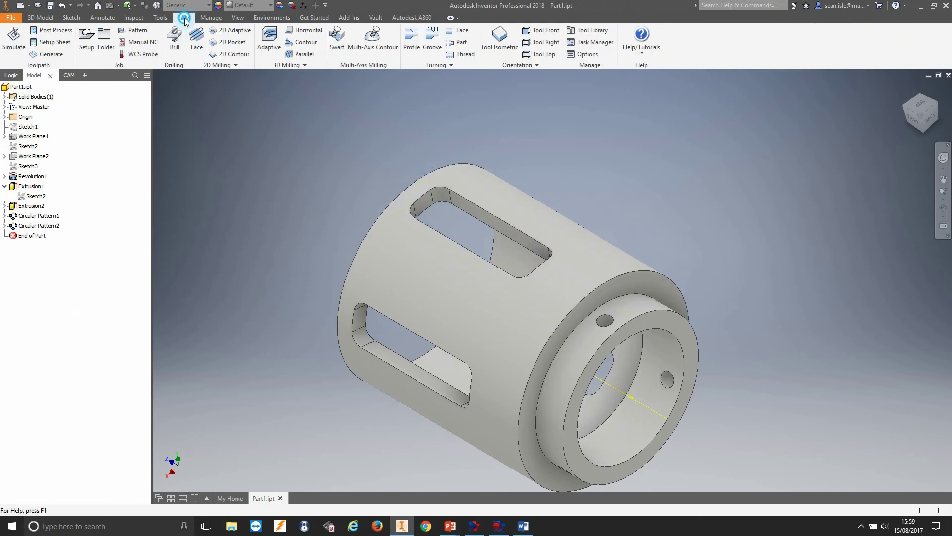
click(70, 75)
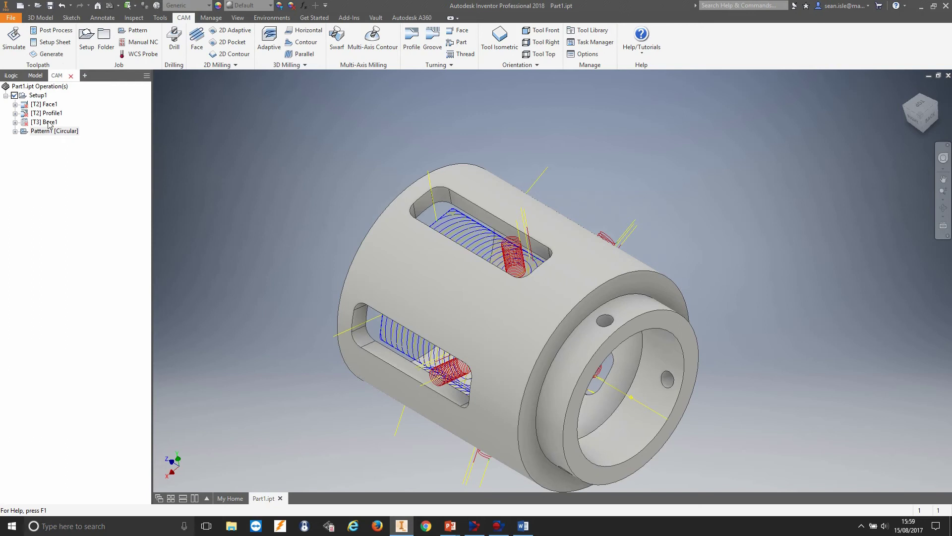
click(15, 132)
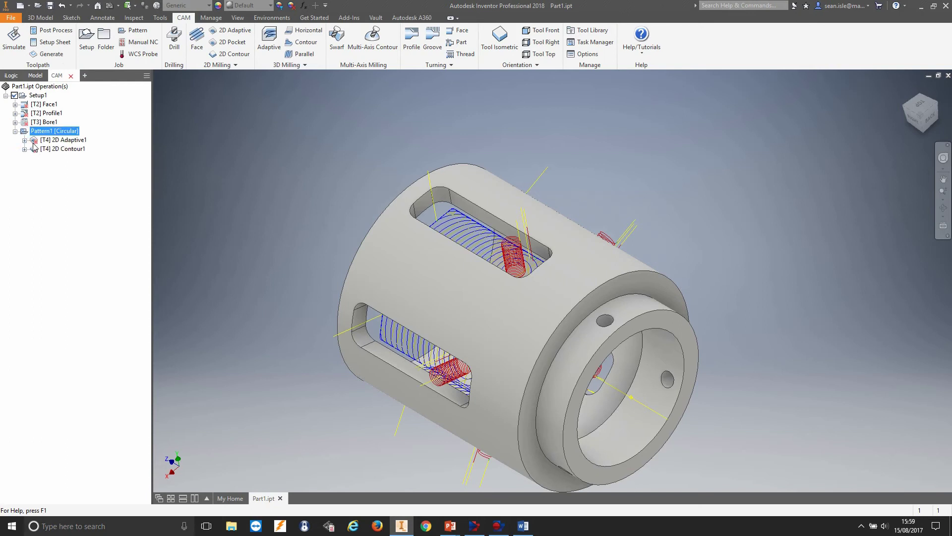
click(28, 113)
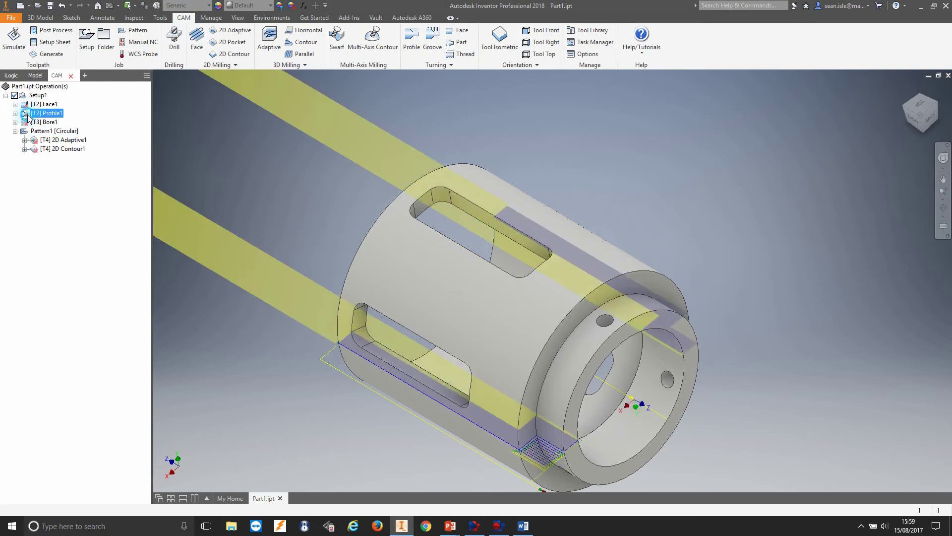
click(26, 123)
click(220, 134)
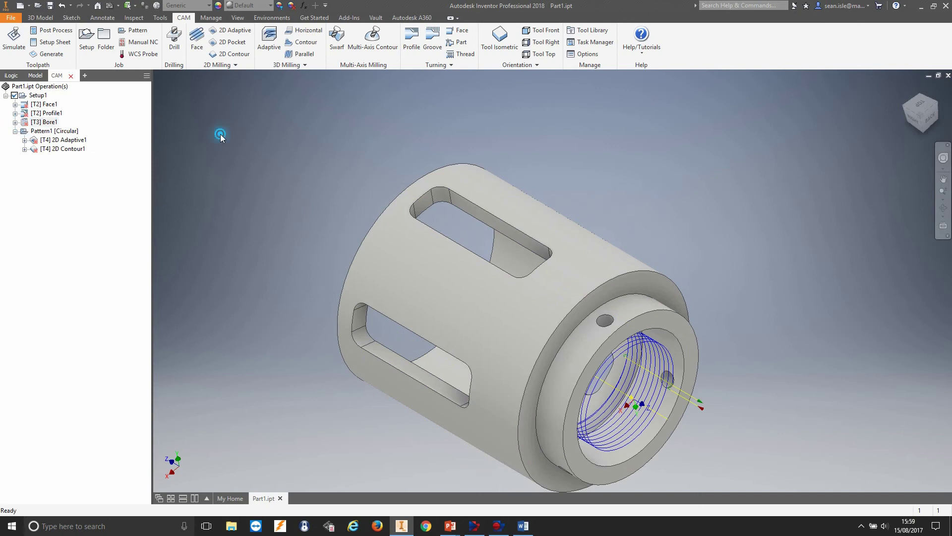
click(37, 95)
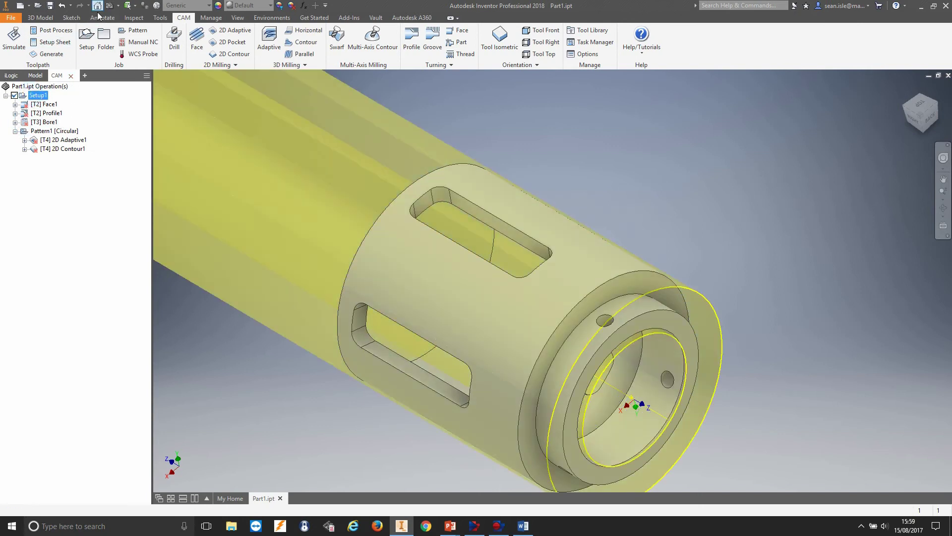
Regenerate the toolpaths for the narrower slots and preview Face1, Profile1 and Bore1
click(50, 54)
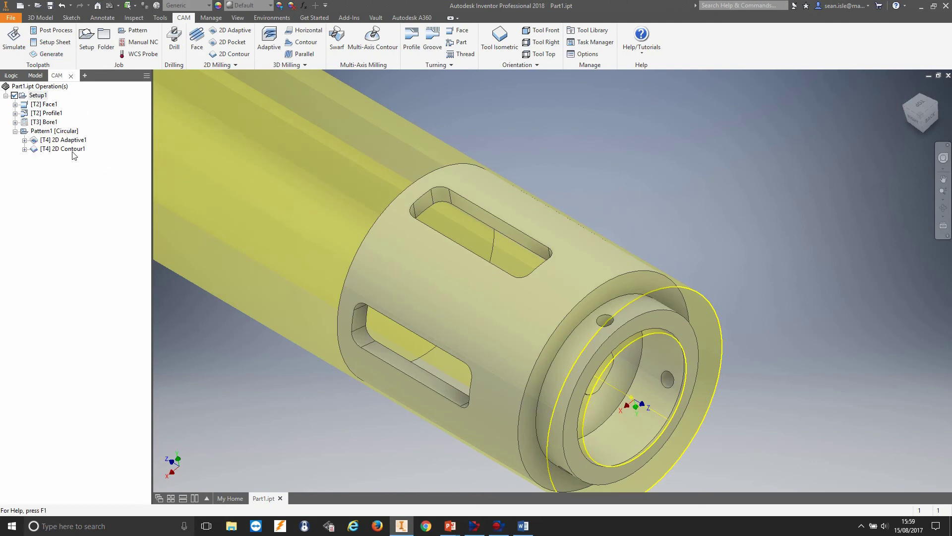
click(41, 105)
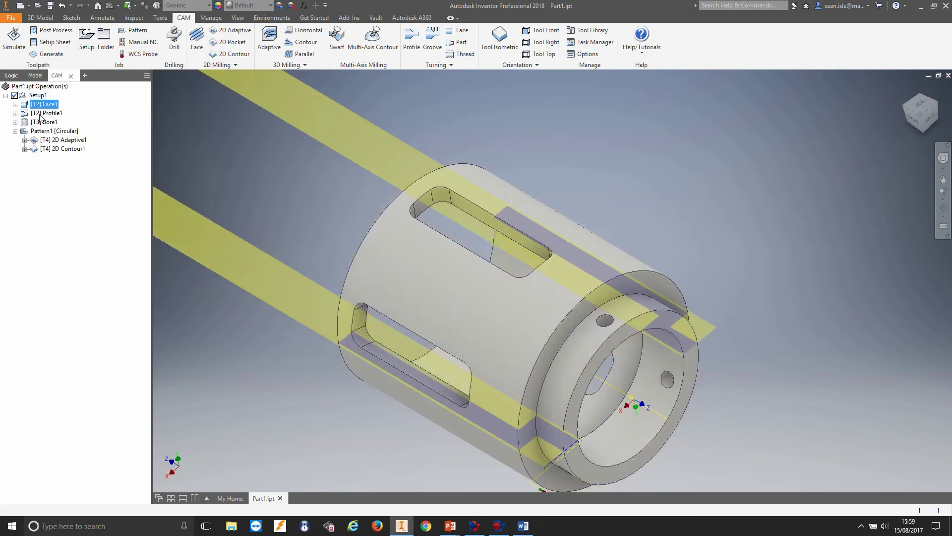
click(45, 113)
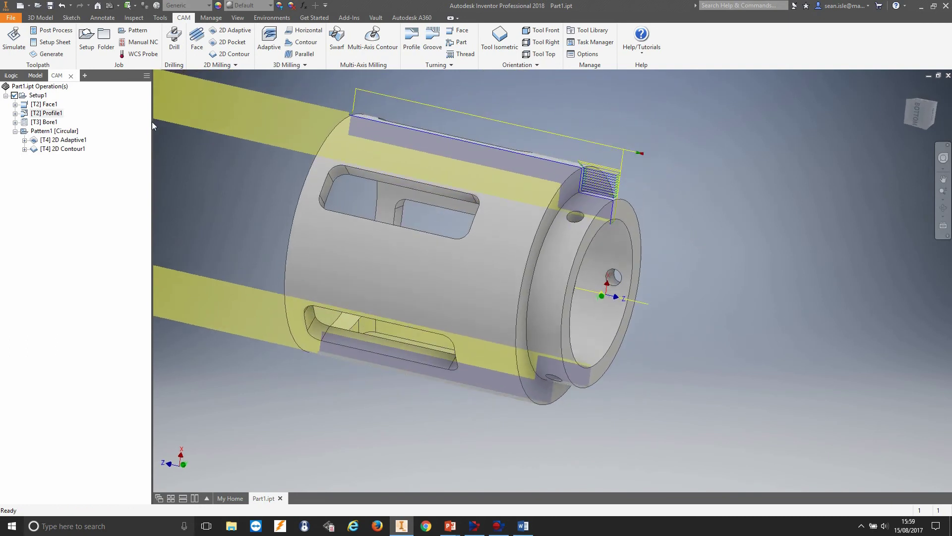
click(47, 122)
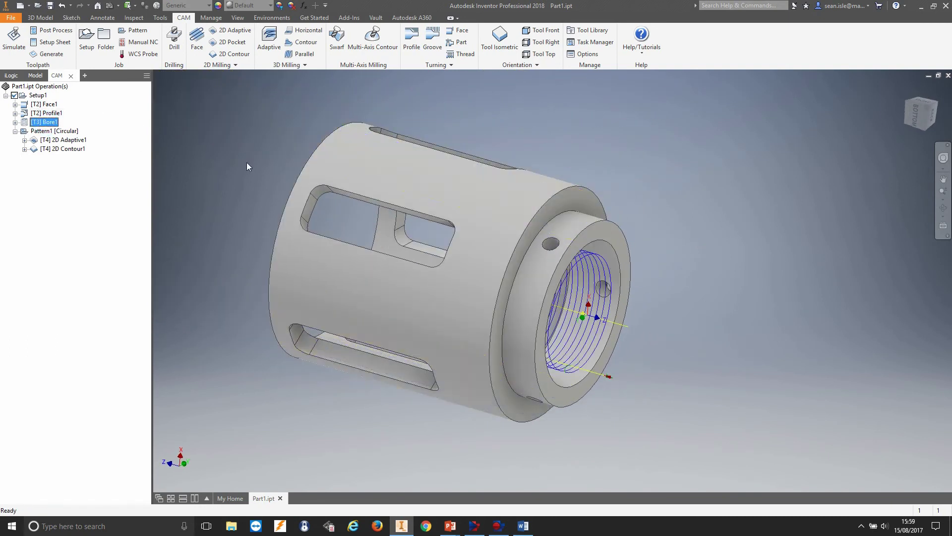
Inspect the slot's 2D Adaptive1 and 2D Contour1 toolpaths from several angles
click(63, 139)
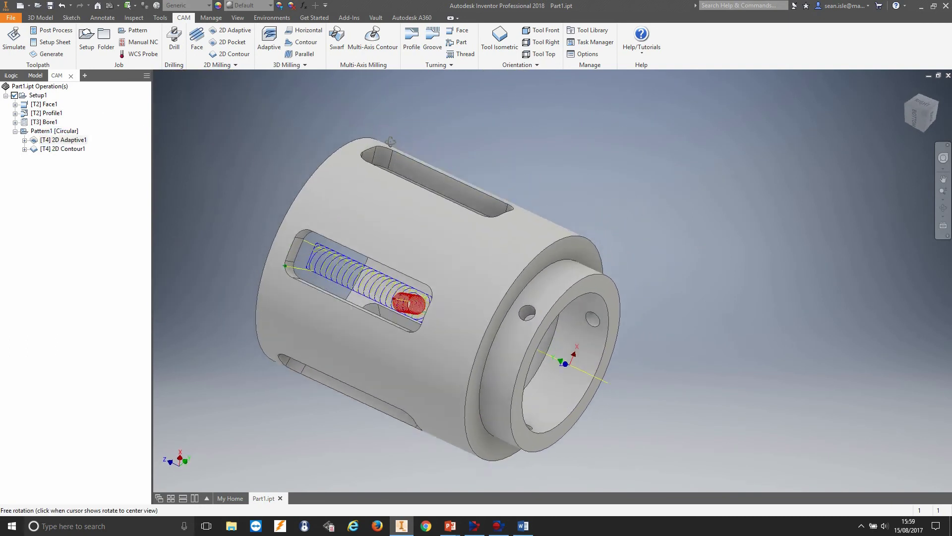
shift+middle_drag(390, 141, 405, 130)
scroll(392, 265, down, 3)
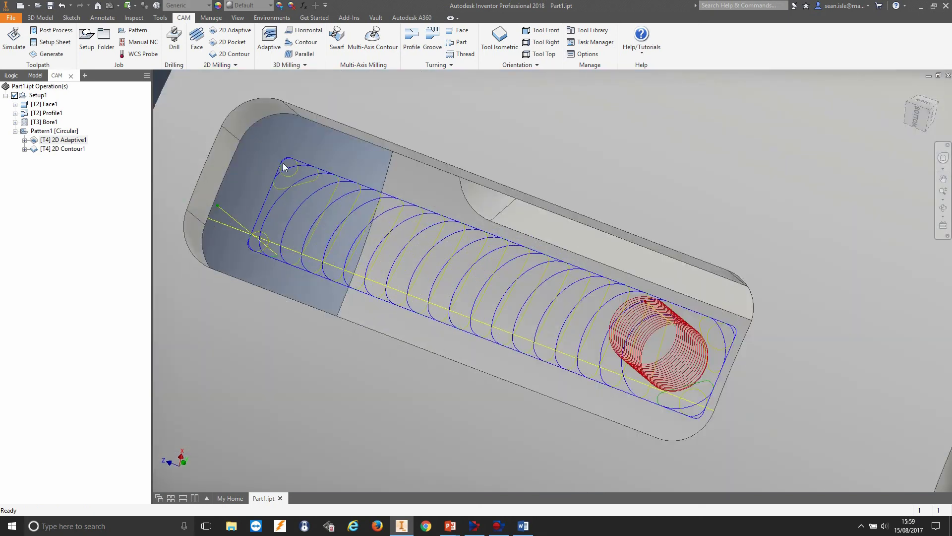
scroll(363, 222, down, 3)
scroll(354, 222, up, 5)
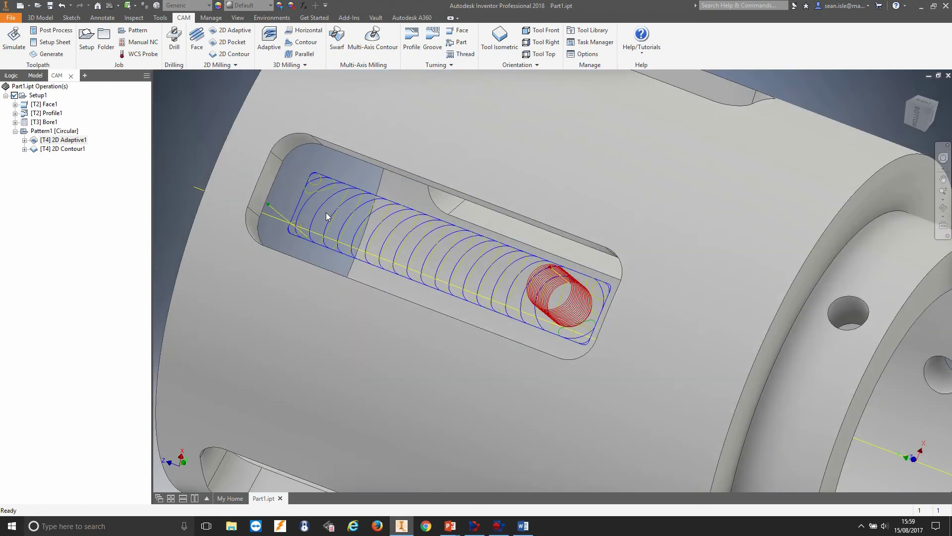
click(49, 148)
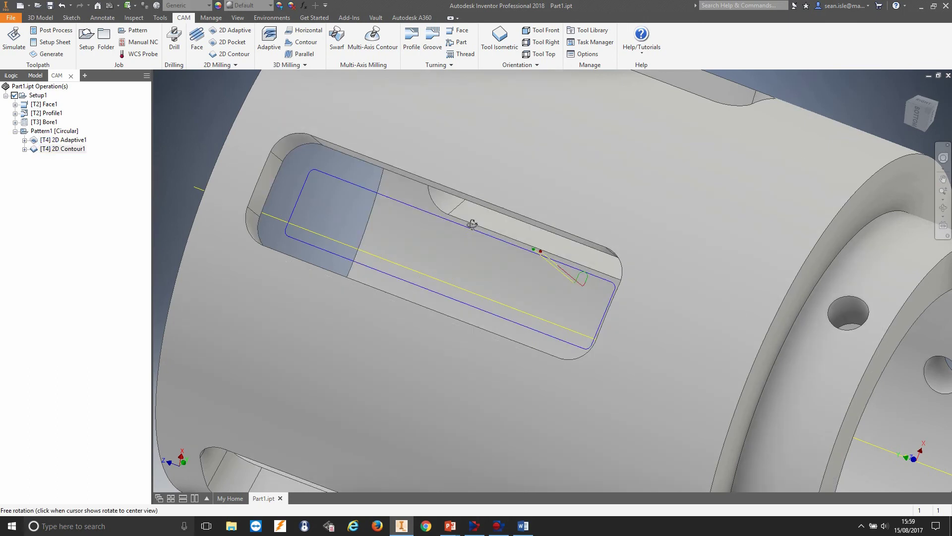
scroll(476, 229, up, 2)
scroll(476, 230, down, 5)
shift+middle_drag(533, 274, 482, 280)
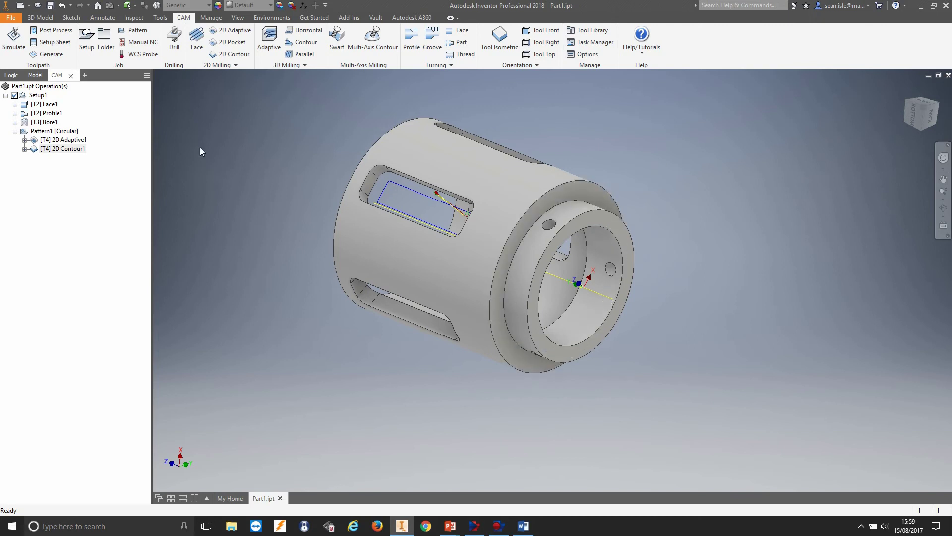
click(36, 76)
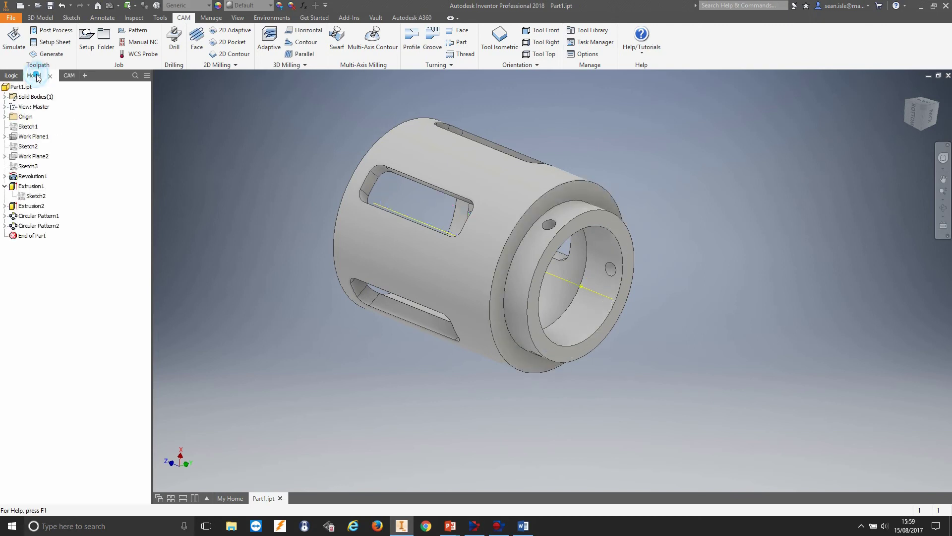
Chamfer the sleeve's outer flange edge with a 4 mm distance, creating Chamfer1
click(40, 18)
click(278, 30)
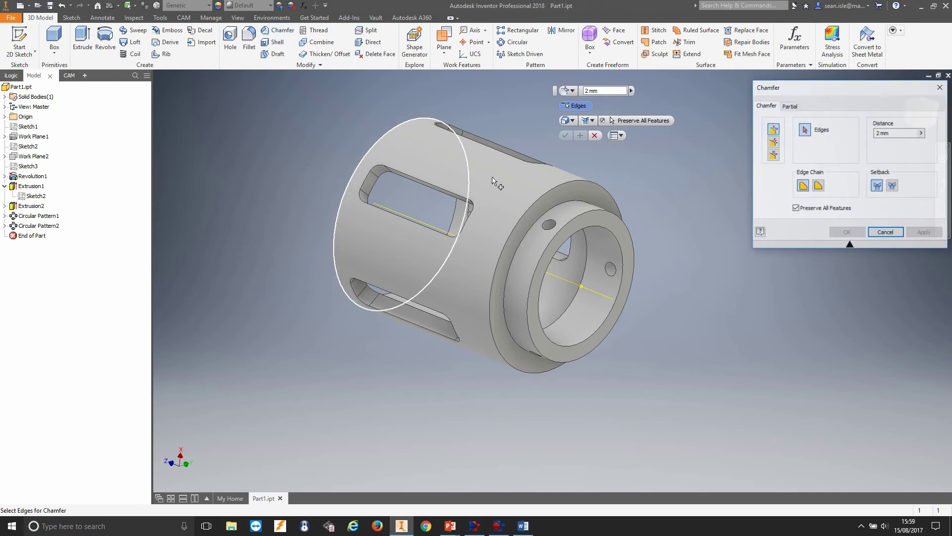
click(542, 201)
text(4)
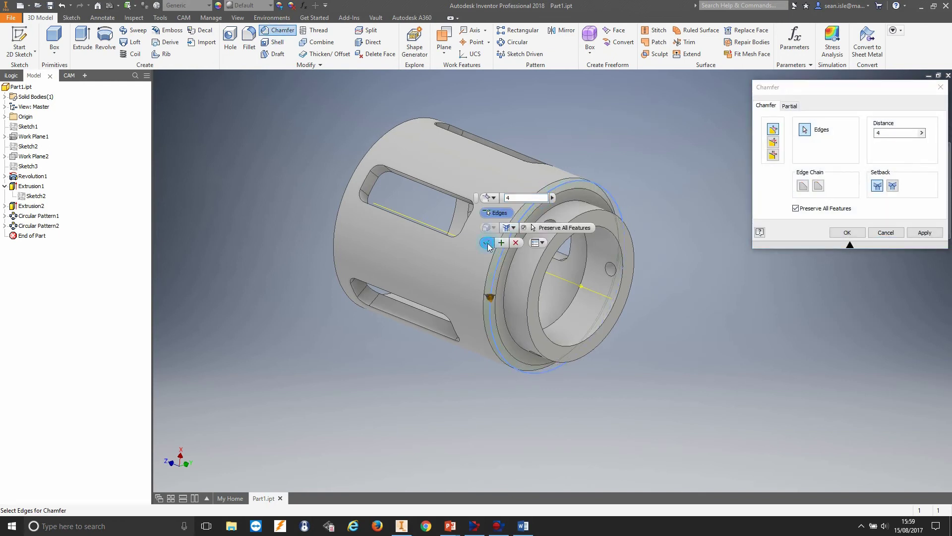
click(487, 243)
shift+middle_drag(651, 197, 687, 195)
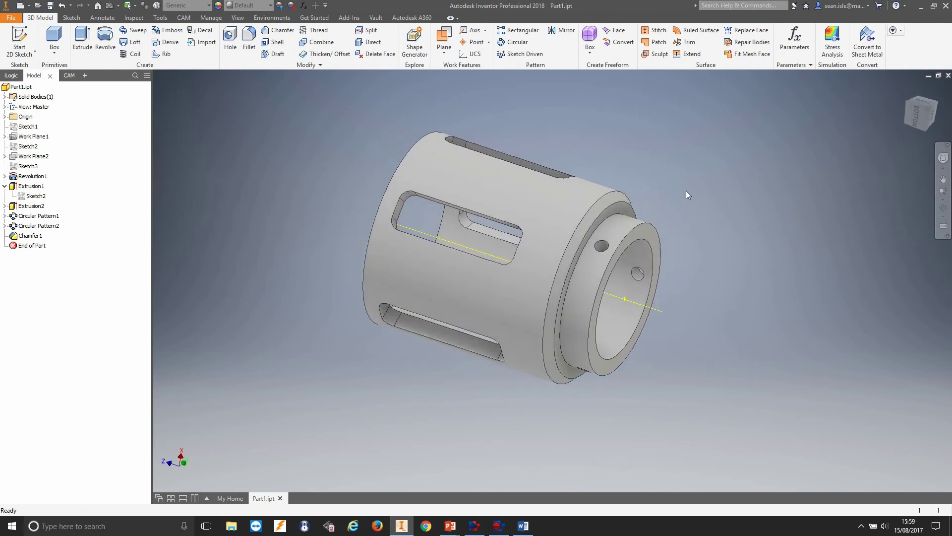
Regenerate every toolpath in Setup1 from the CAM browser, confirming the prompt
click(186, 18)
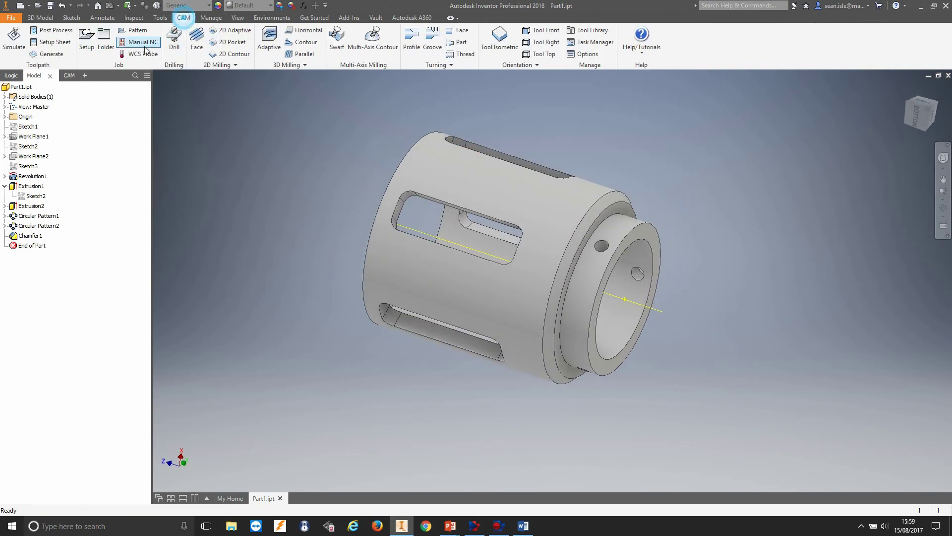
click(69, 76)
click(43, 53)
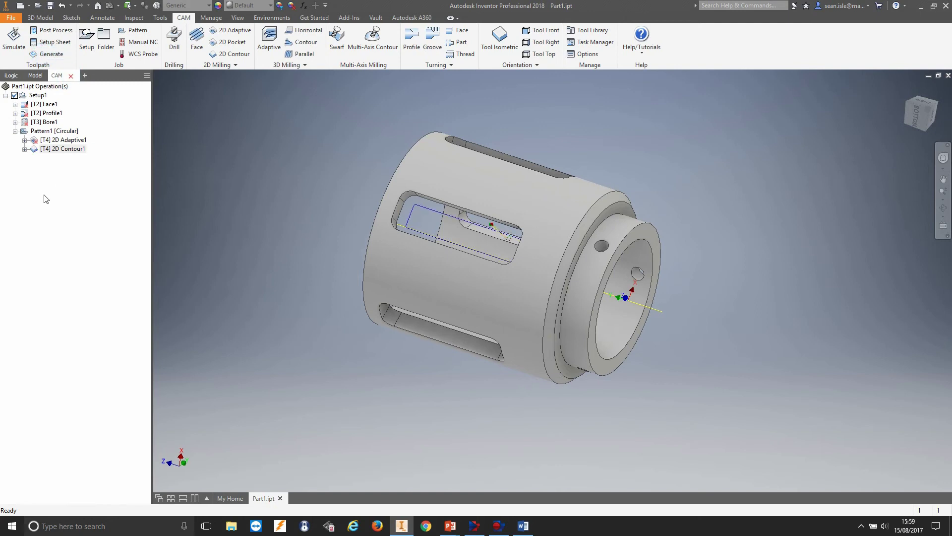
click(26, 95)
click(45, 54)
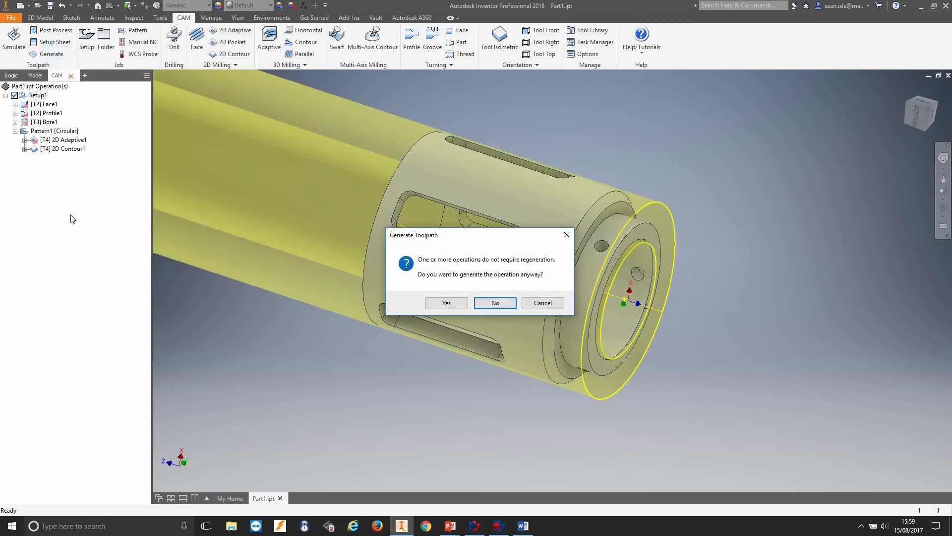
click(436, 302)
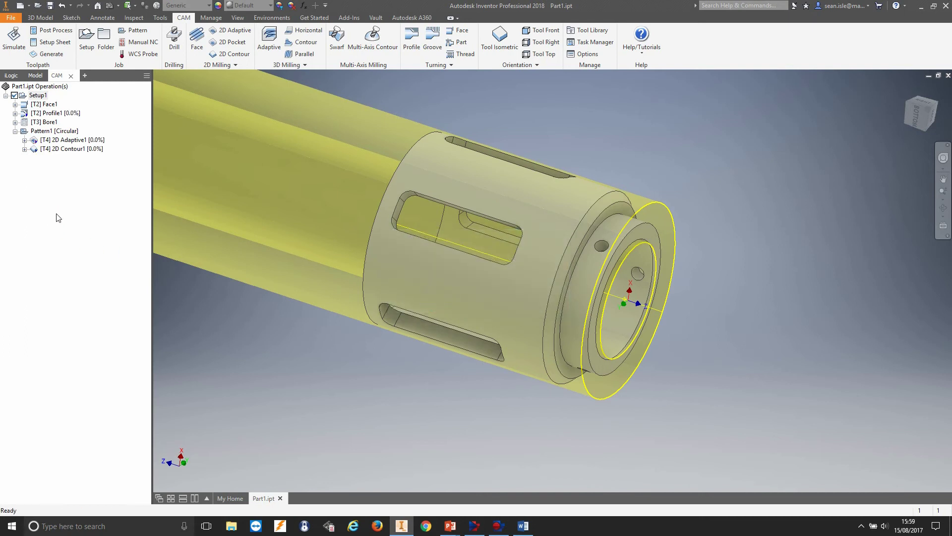
Review the Face1, Profile1, Bore1, 2D Adaptive1 and 2D Contour1 toolpaths, then reselect Setup1
click(47, 104)
click(50, 113)
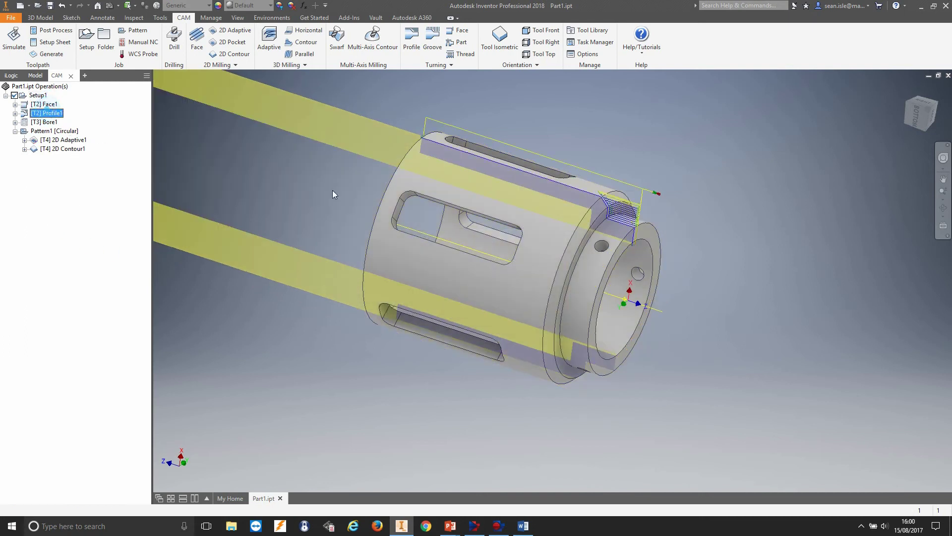
scroll(600, 200, up, 5)
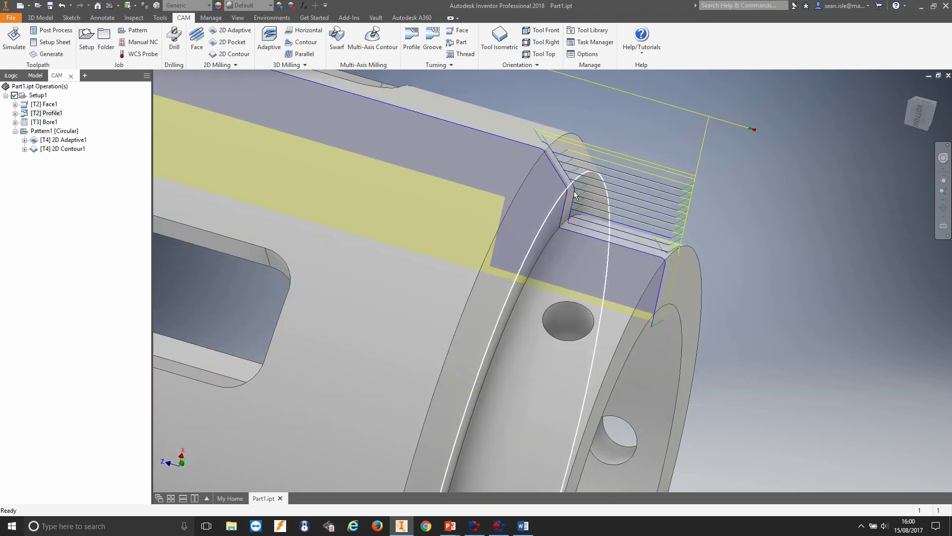
scroll(578, 196, down, 5)
click(37, 123)
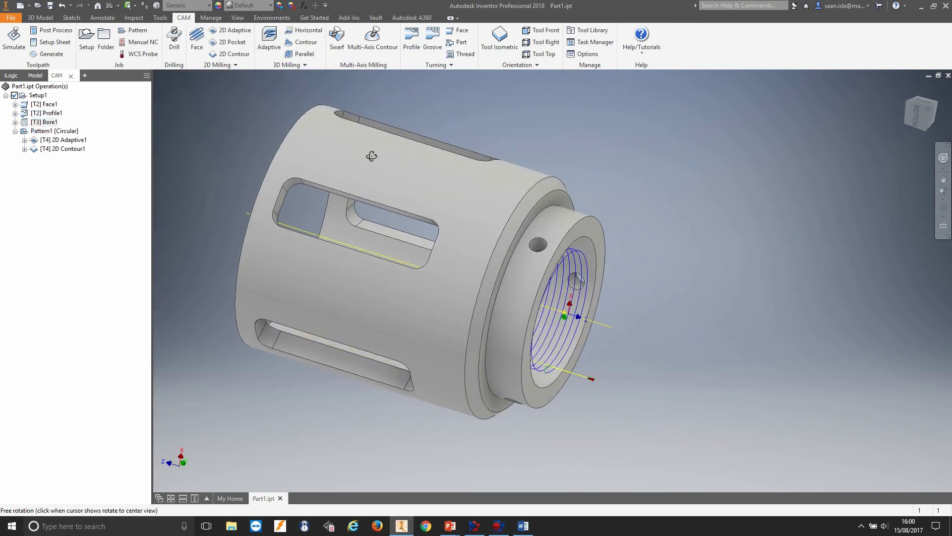
click(69, 140)
click(69, 151)
shift+middle_drag(585, 213, 614, 241)
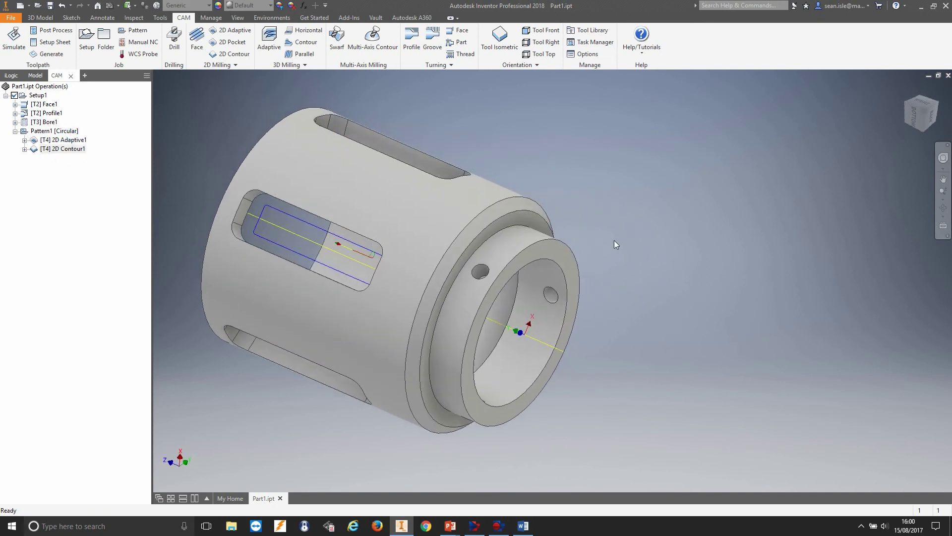
click(23, 97)
Start simulating all Setup1 operations with part comparison turned off
right_click(24, 97)
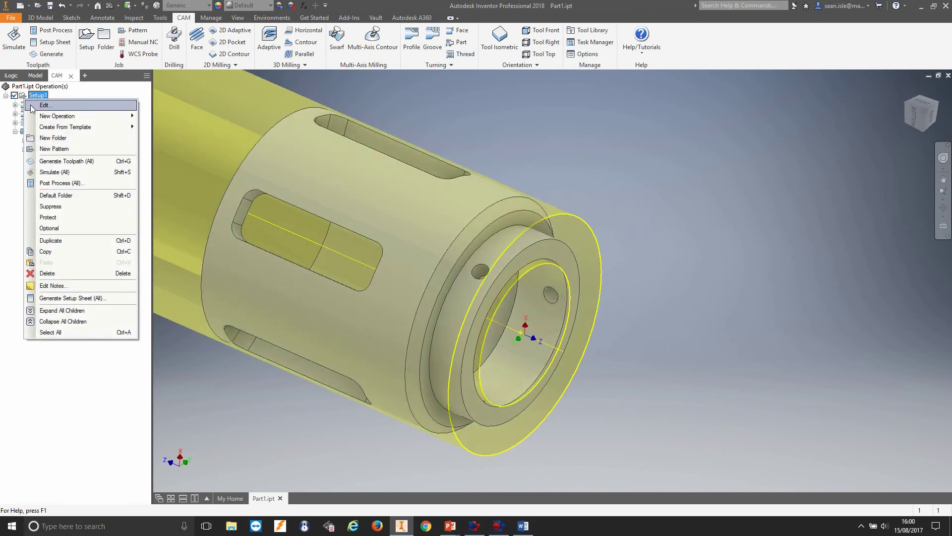
click(55, 172)
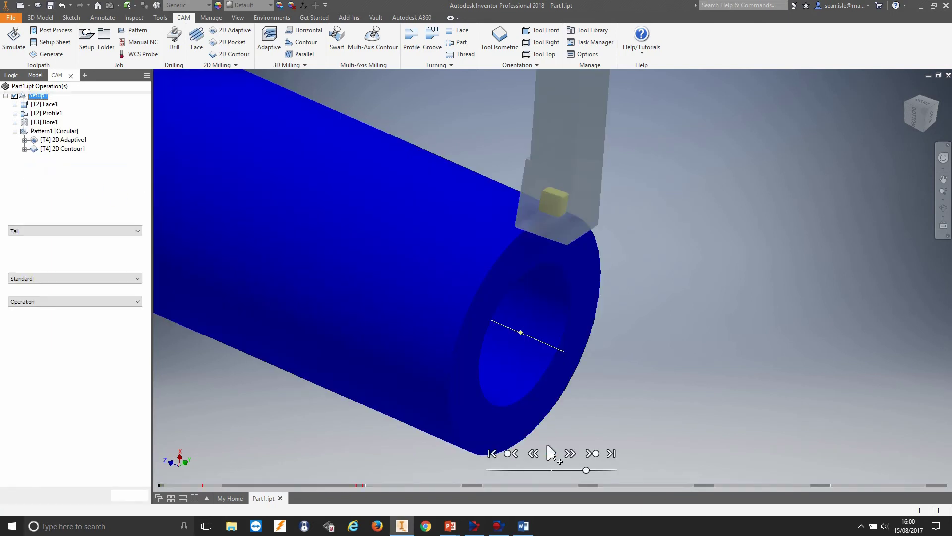
click(11, 342)
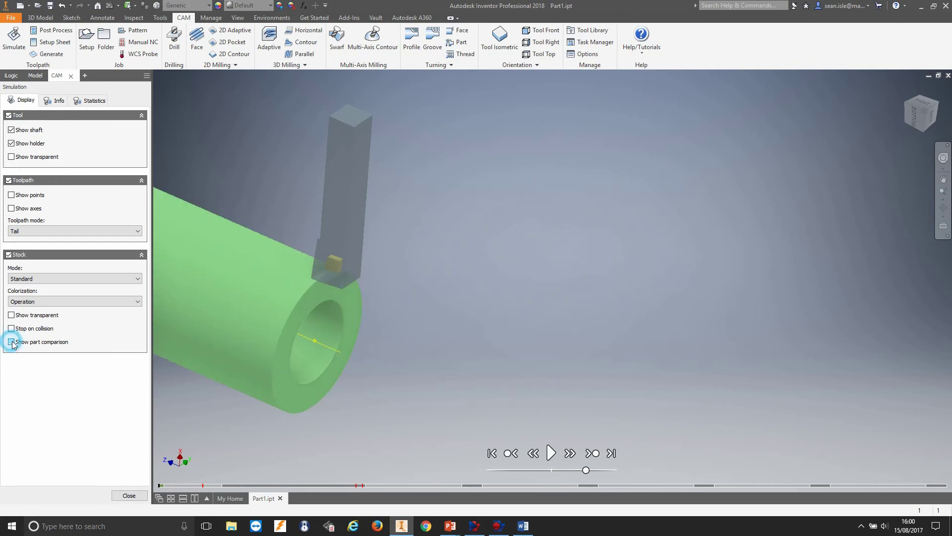
scroll(531, 316, down, 3)
middle_drag(290, 328, 401, 307)
scroll(470, 377, up, 5)
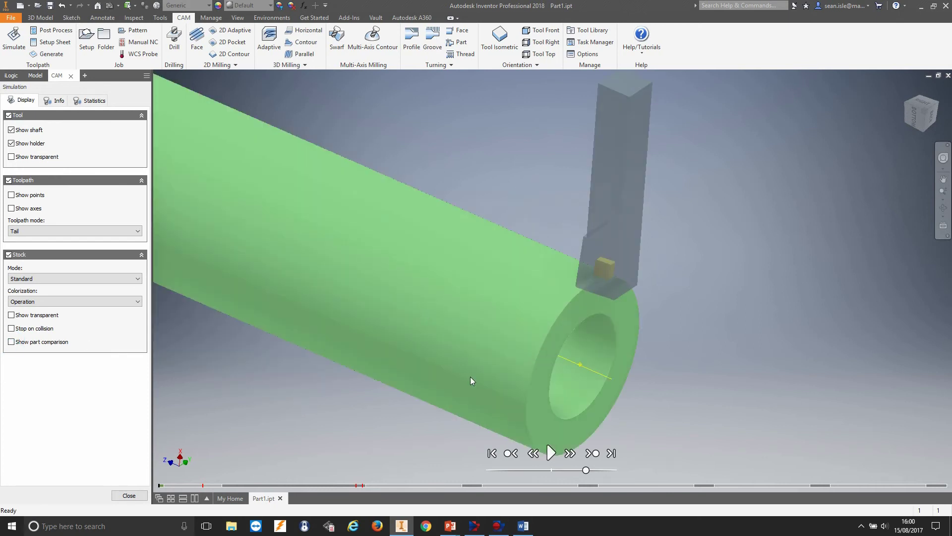
click(550, 453)
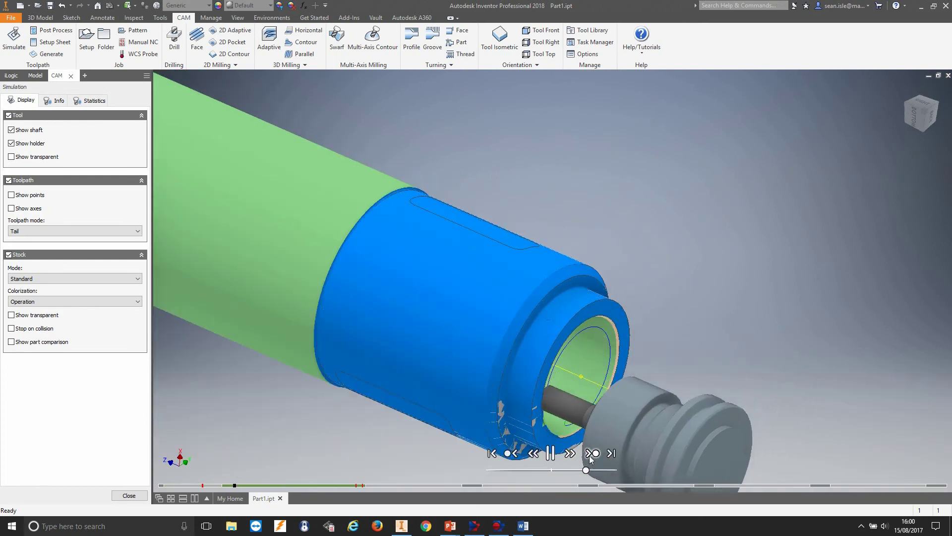
Run the simulation faster through each operation to the end, then close it
click(592, 453)
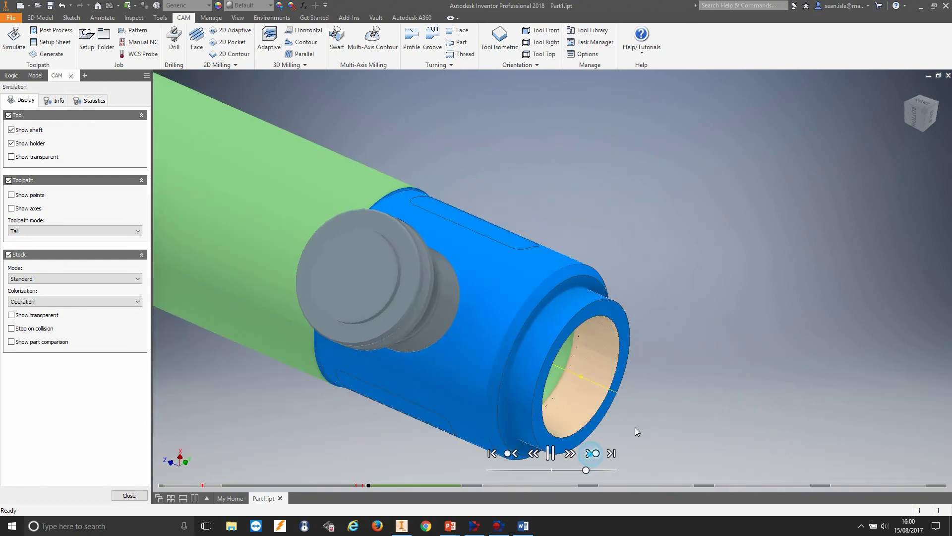
shift+middle_drag(661, 379, 647, 315)
shift+middle_drag(446, 208, 406, 153)
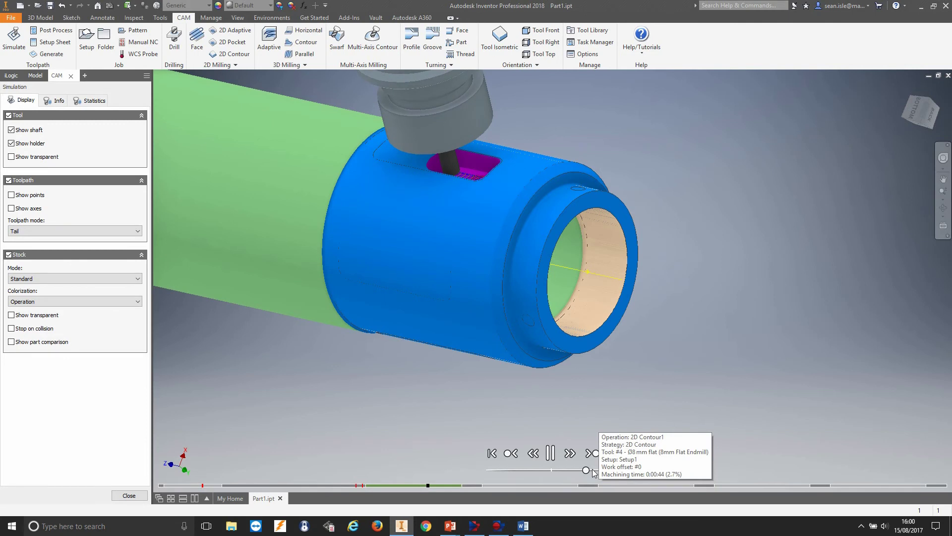
drag(587, 470, 610, 470)
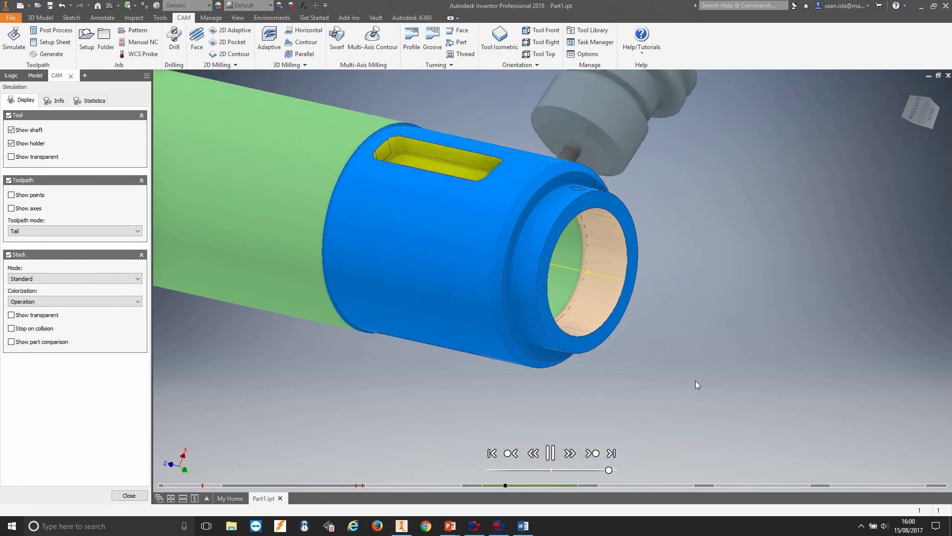
shift+middle_drag(505, 273, 449, 305)
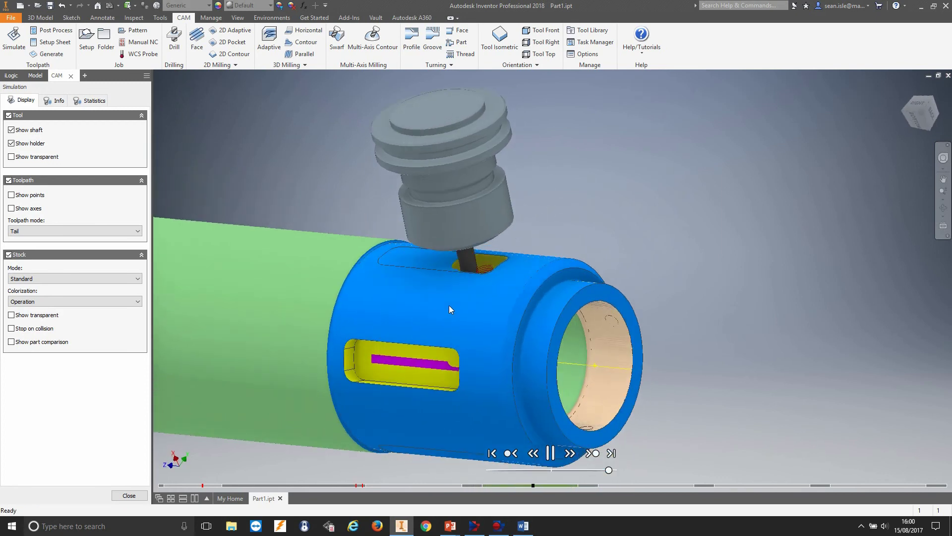
click(594, 452)
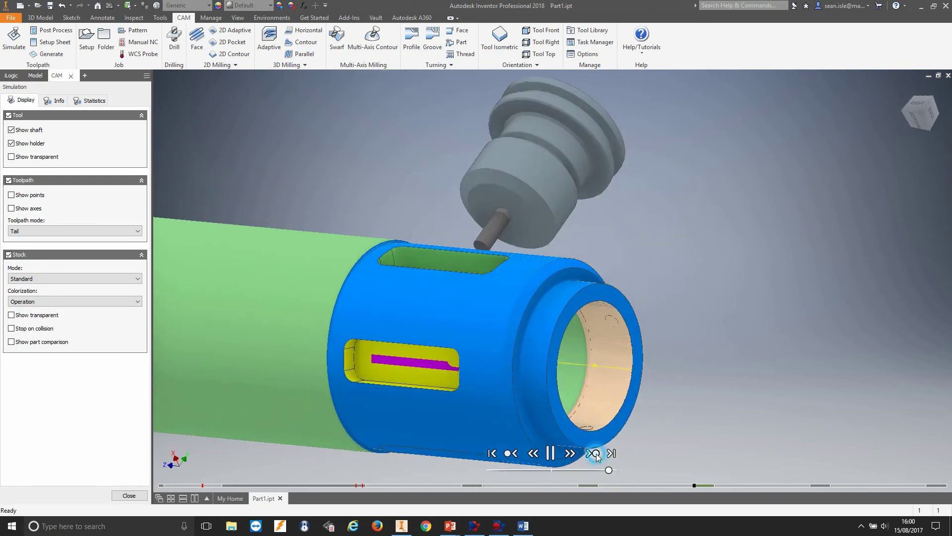
click(595, 453)
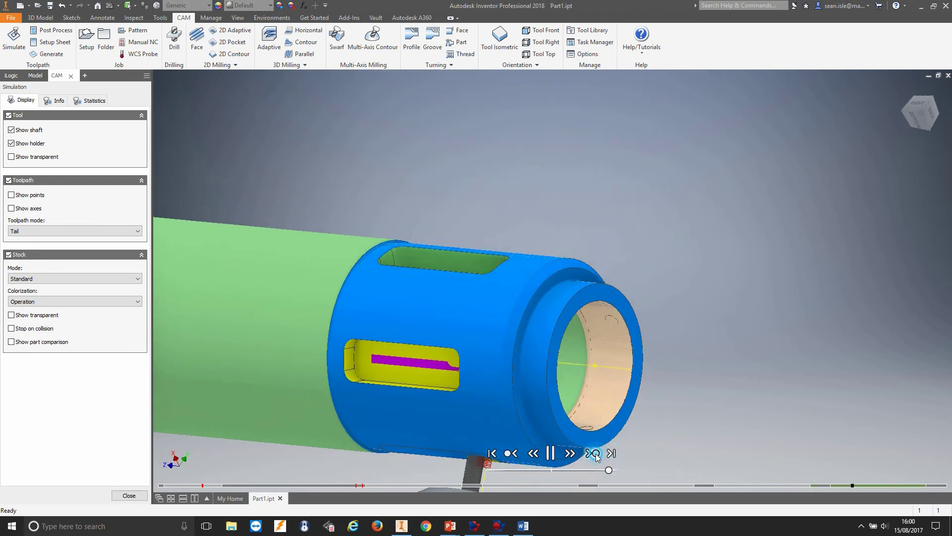
click(611, 453)
shift+middle_drag(662, 326, 626, 245)
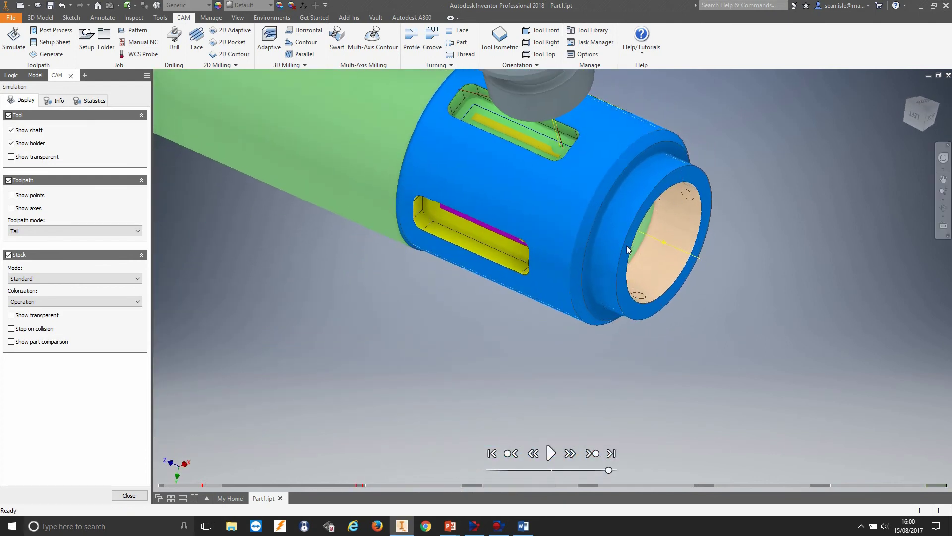
click(128, 496)
click(46, 131)
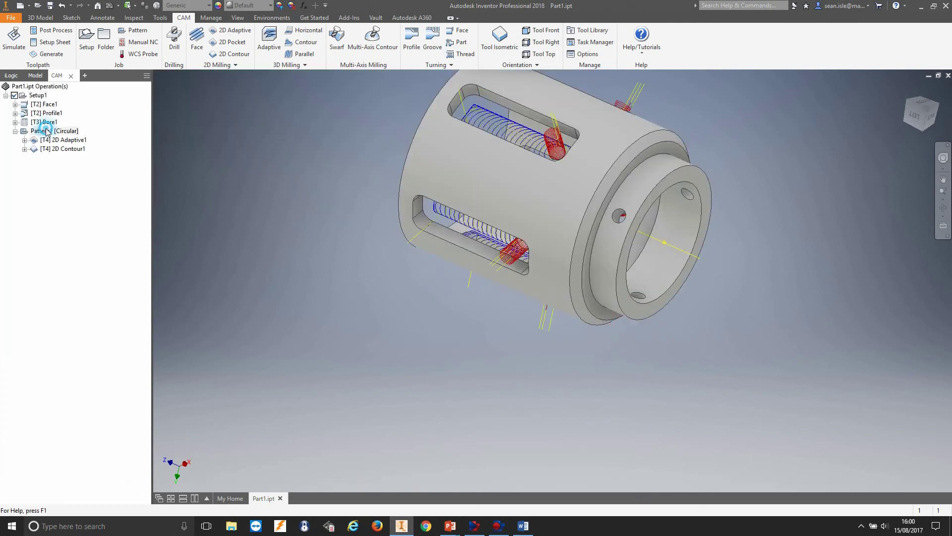
Clear the tree selection and start a new Drill operation
click(54, 210)
click(15, 131)
click(33, 163)
click(174, 39)
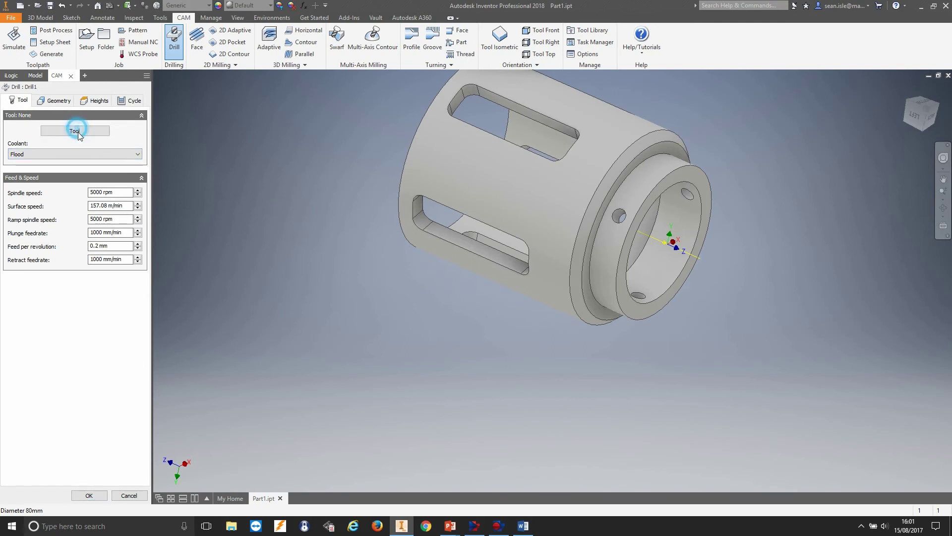
Assign tool #5, the Ø6.8 mm drill from the sample library, to Drill1
click(77, 131)
click(213, 107)
click(410, 69)
text(6.8)
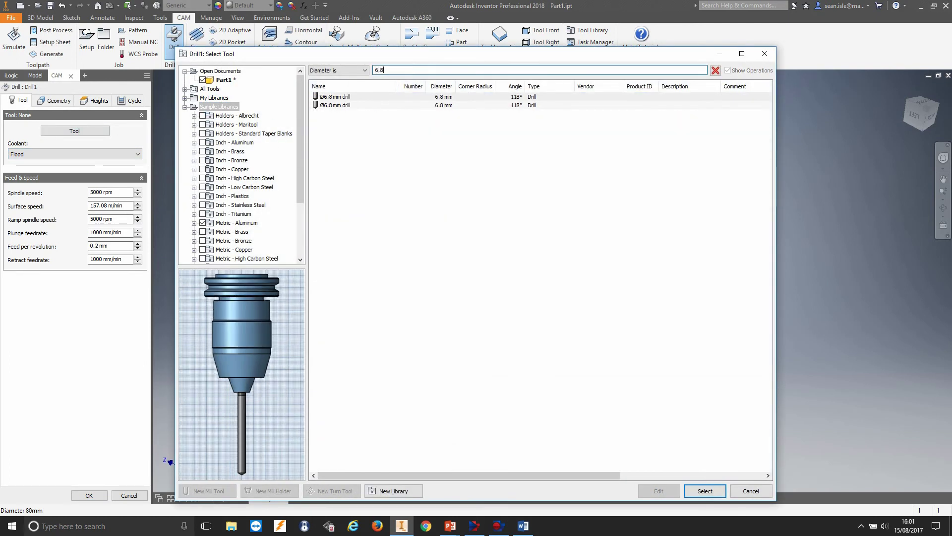
click(355, 105)
click(703, 490)
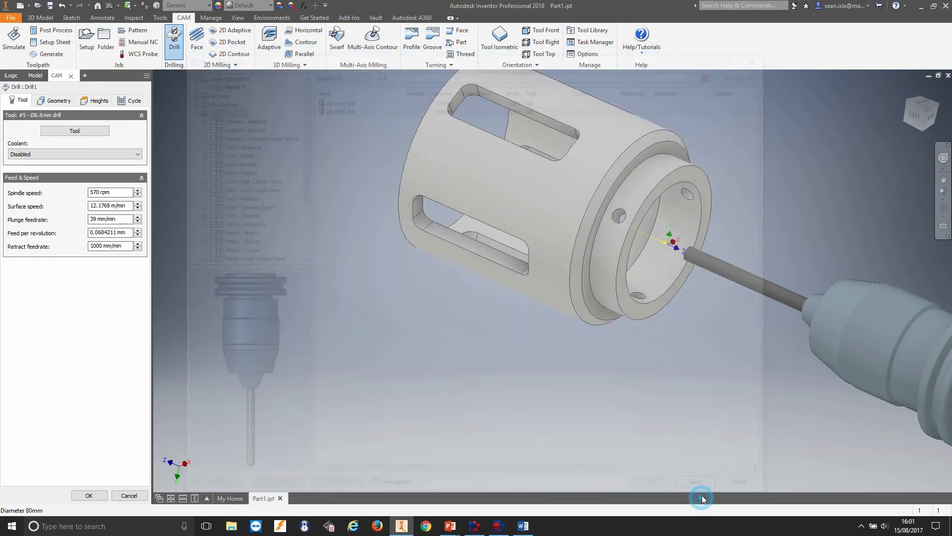
click(56, 101)
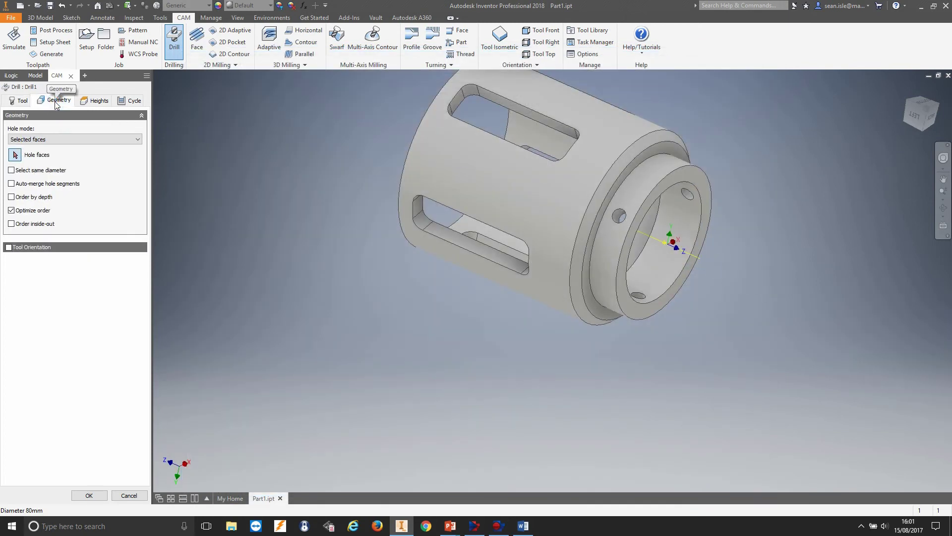
Align the tool axis with the radial hole, flip Z, and select the hole faces
click(8, 247)
scroll(626, 221, up, 3)
click(613, 211)
shift+middle_drag(714, 296, 718, 289)
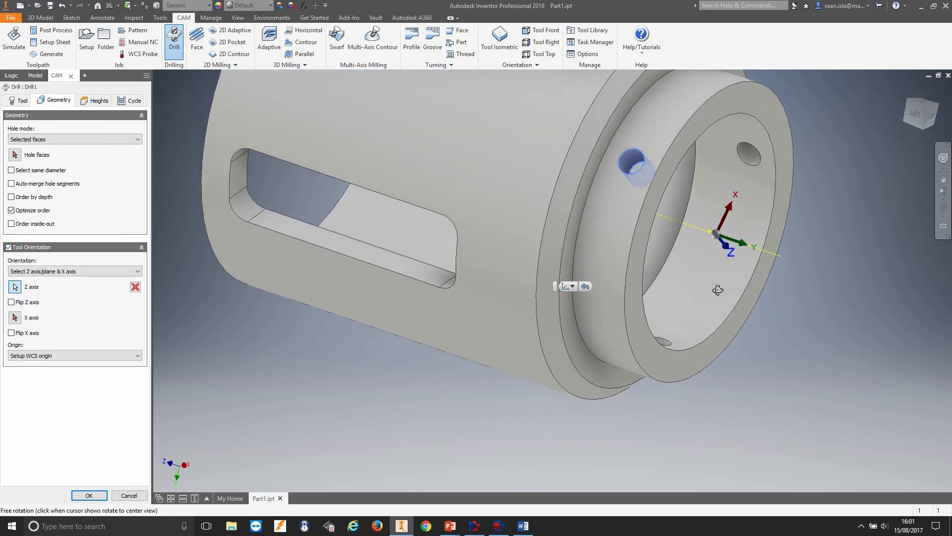
click(12, 302)
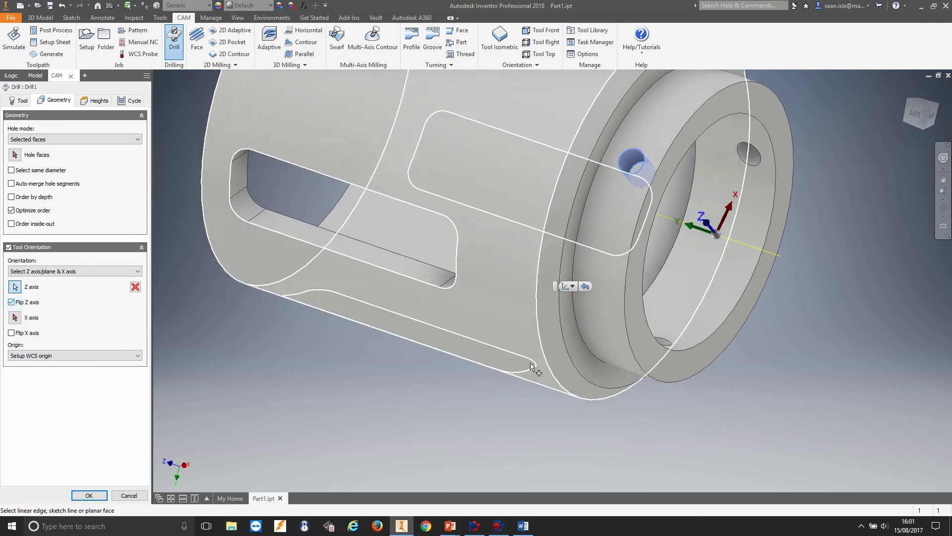
click(15, 155)
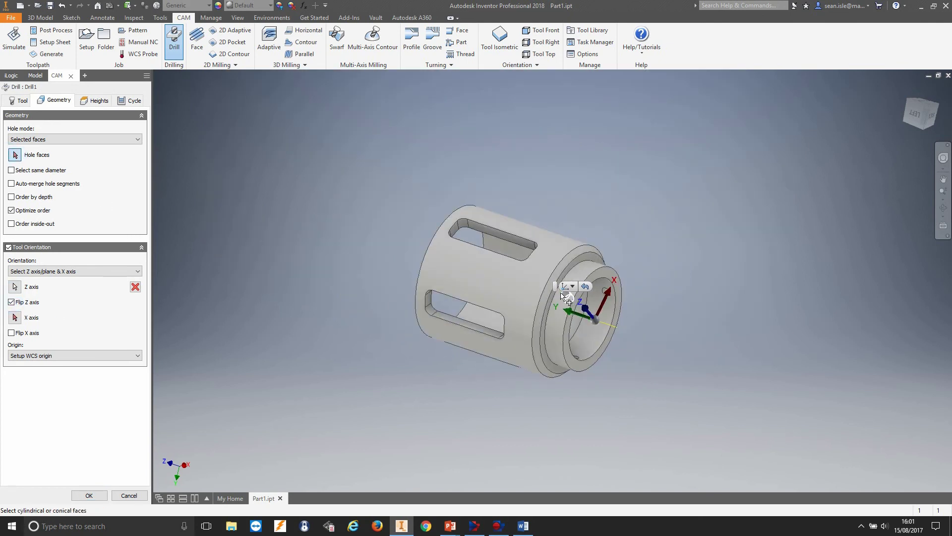
scroll(560, 292, up, 5)
scroll(614, 276, down, 5)
shift+middle_drag(517, 278, 498, 210)
Break the drill tip through the bottom by 2 mm and use Deep drilling – full retract
click(94, 101)
click(34, 369)
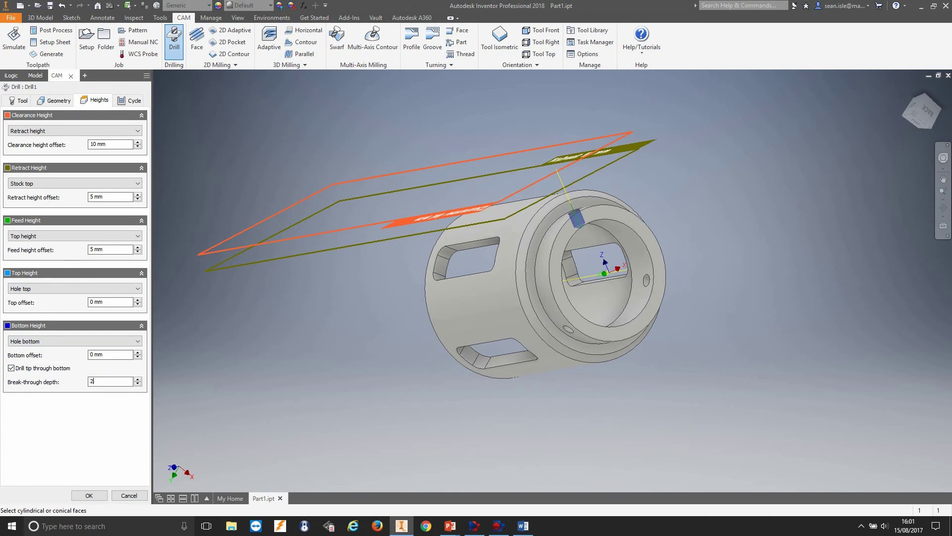
shift+middle_drag(353, 304, 337, 289)
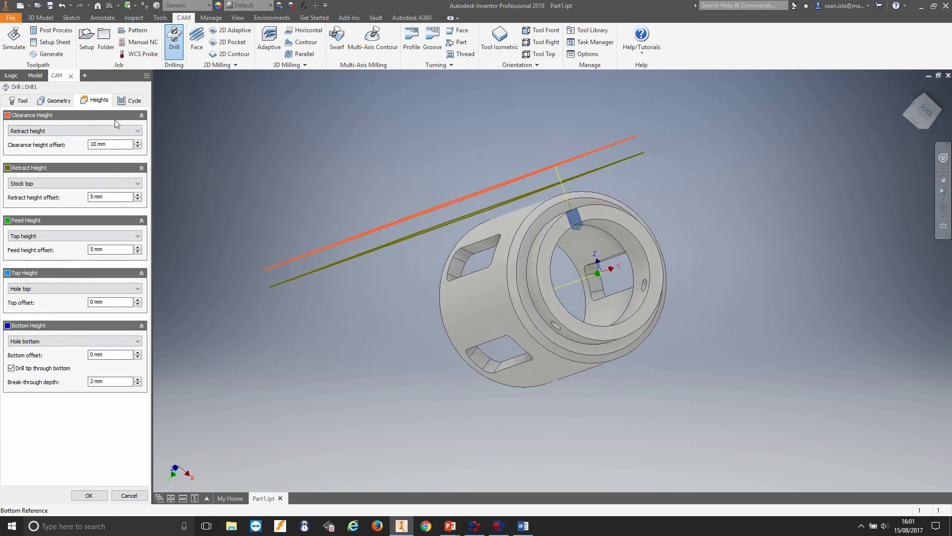
click(130, 100)
click(61, 139)
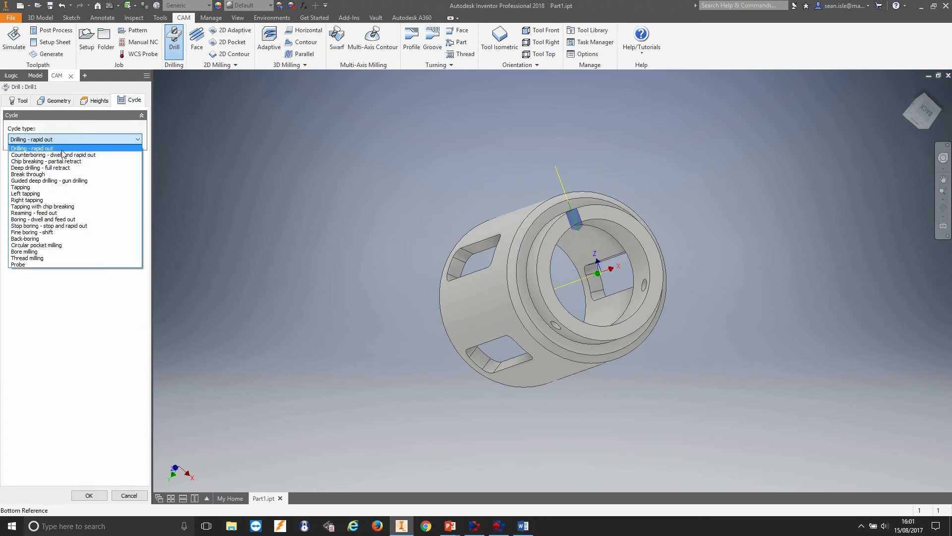
click(63, 169)
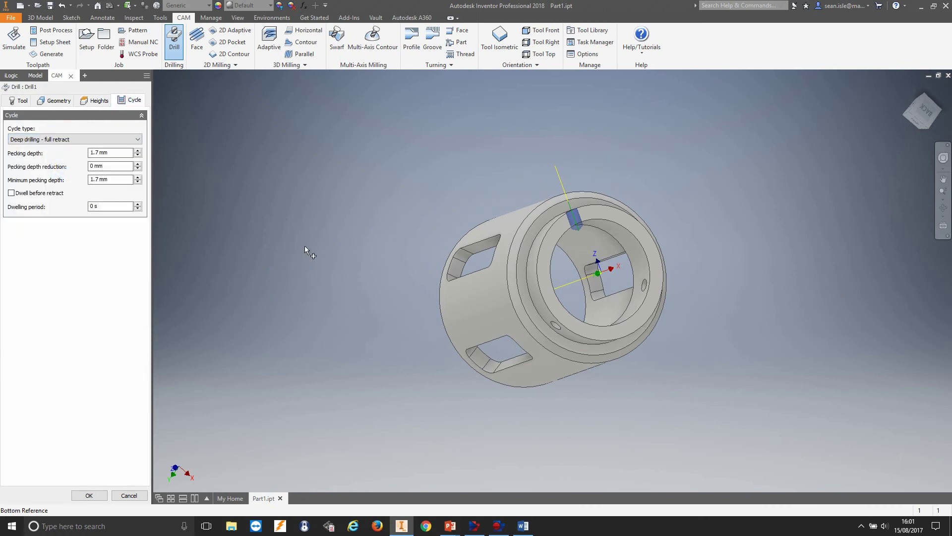
shift+middle_drag(305, 246, 307, 258)
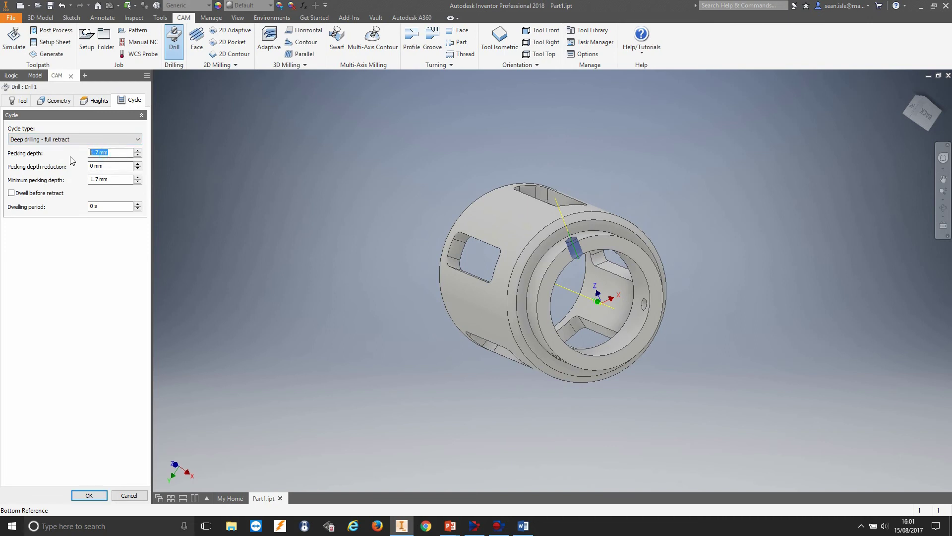
click(91, 496)
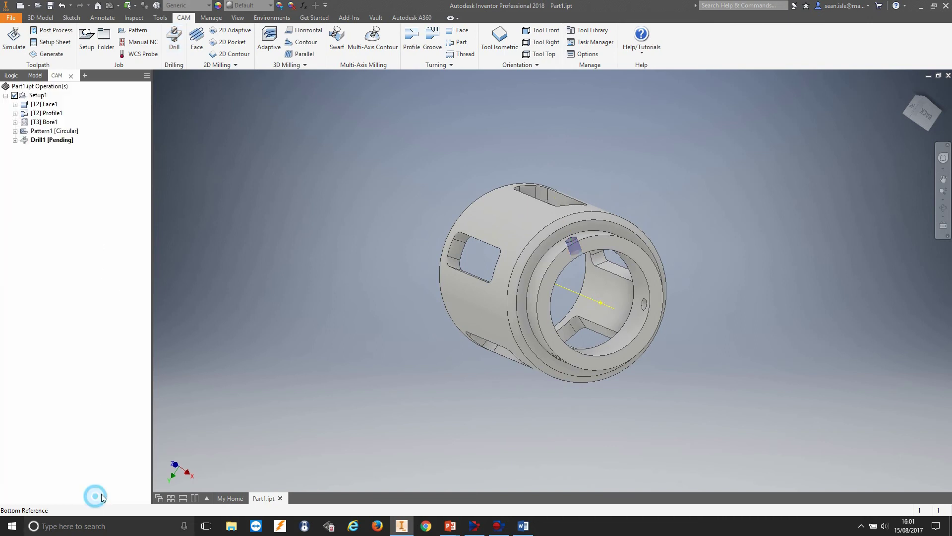
right_click(59, 143)
click(94, 178)
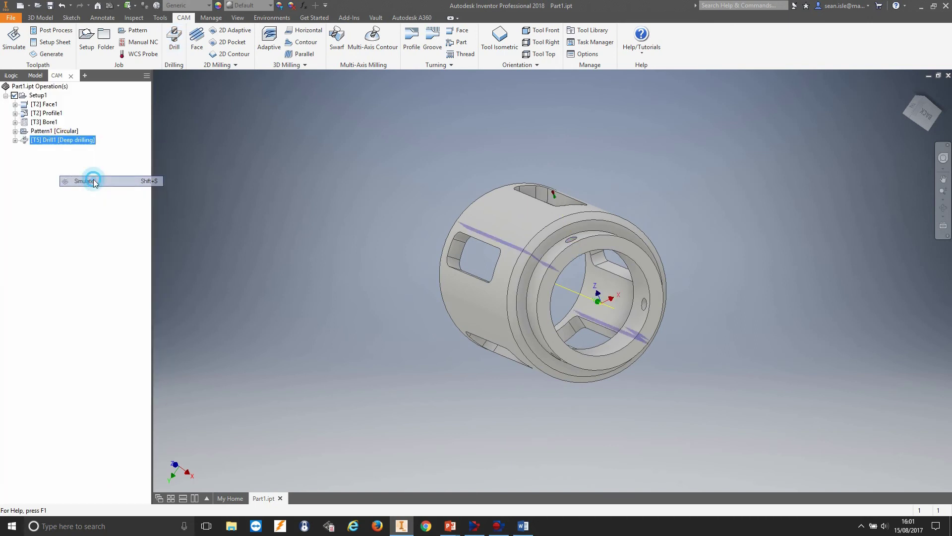
click(9, 254)
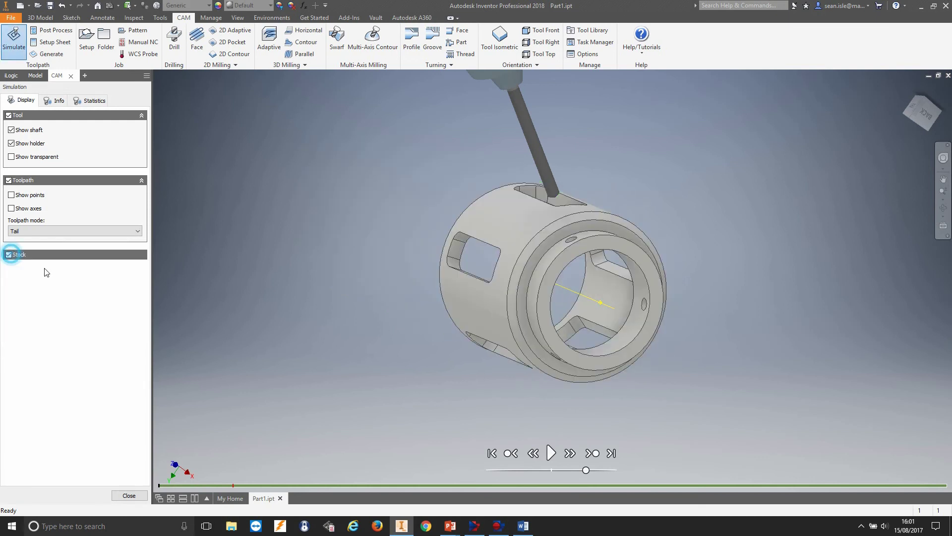
click(551, 452)
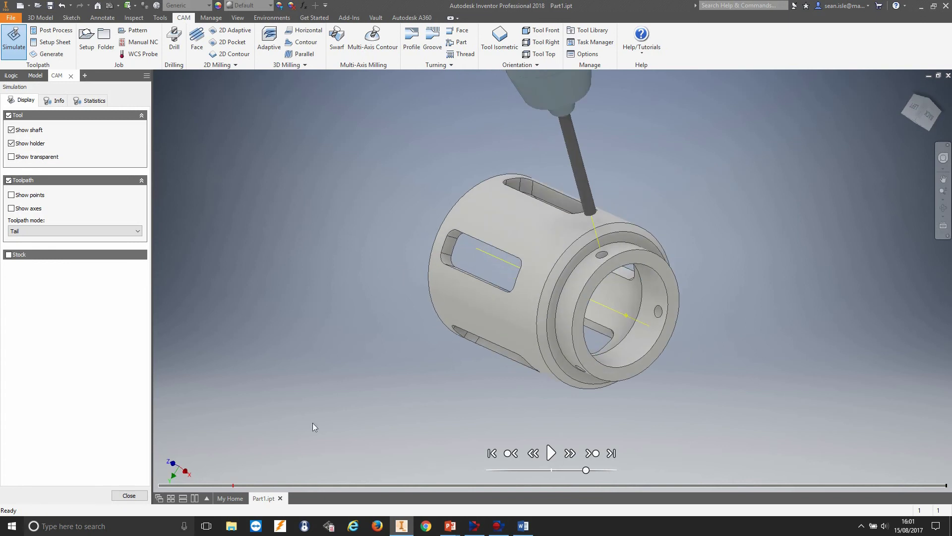
click(129, 495)
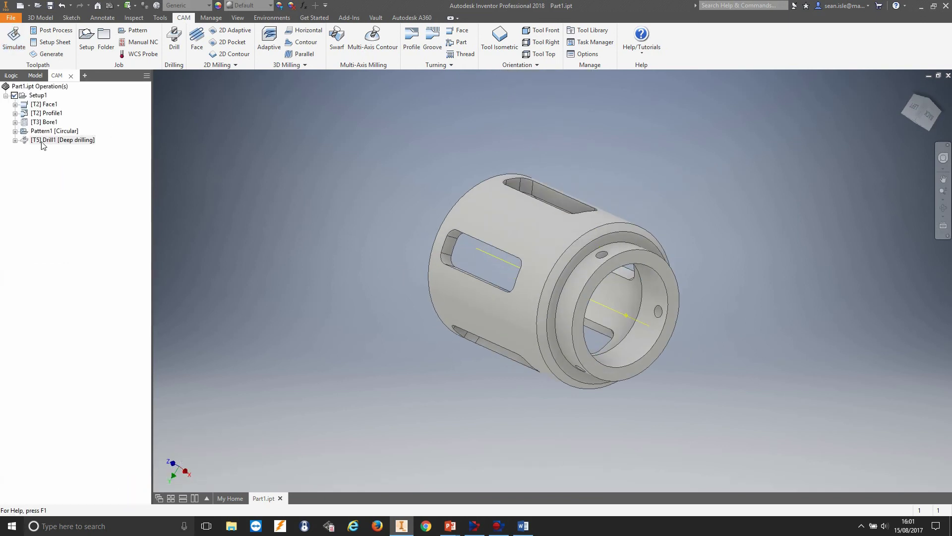
click(138, 32)
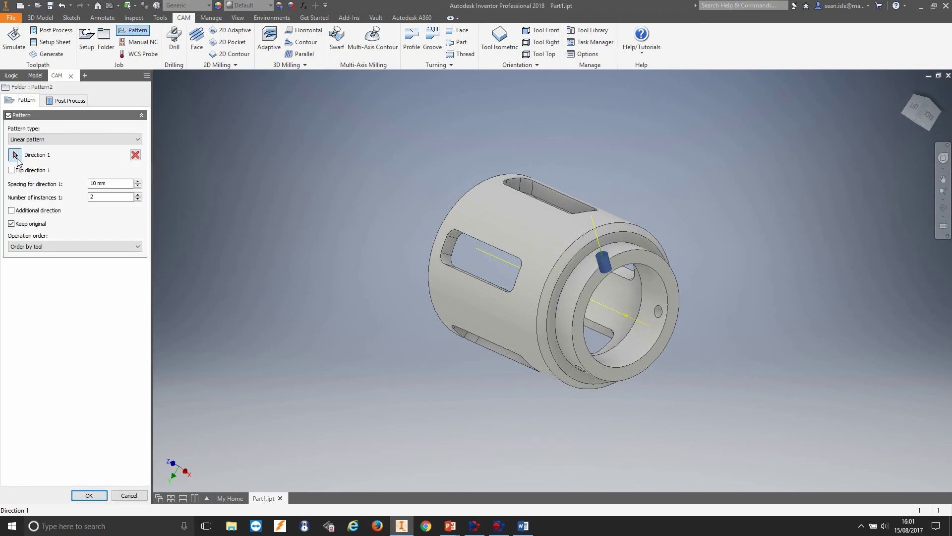
Pattern the drill operation circularly around the sleeve's central axis with 3 instances
click(69, 139)
click(47, 154)
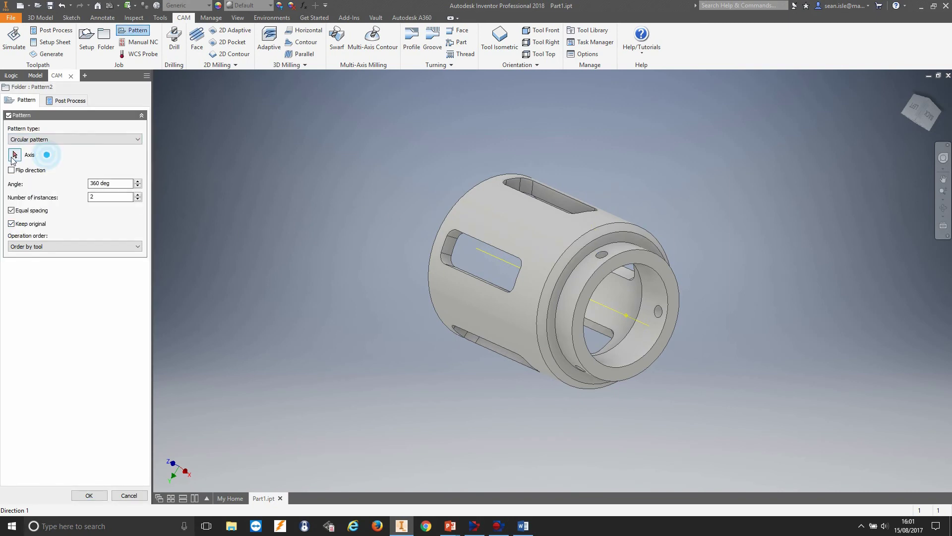
click(616, 311)
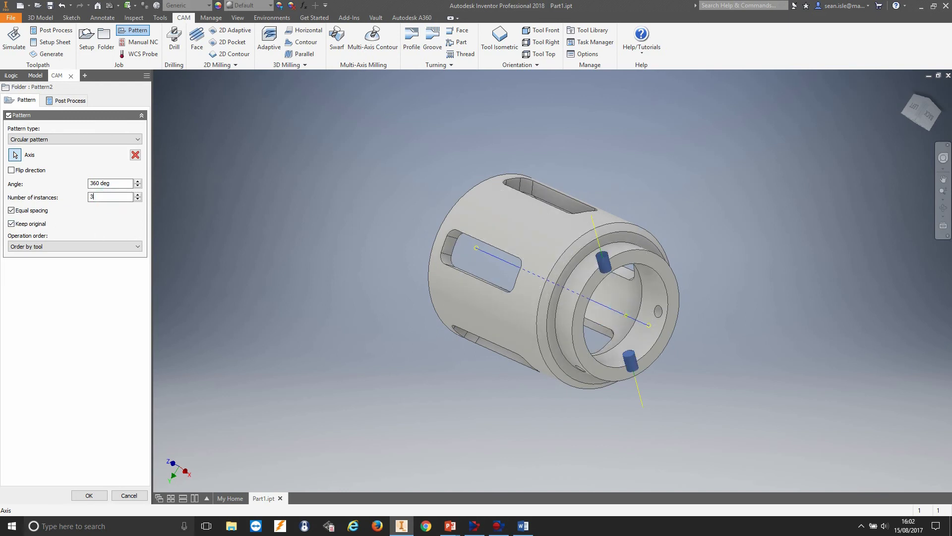
text(3)
key(Tab)
click(85, 495)
shift+middle_drag(317, 257, 200, 211)
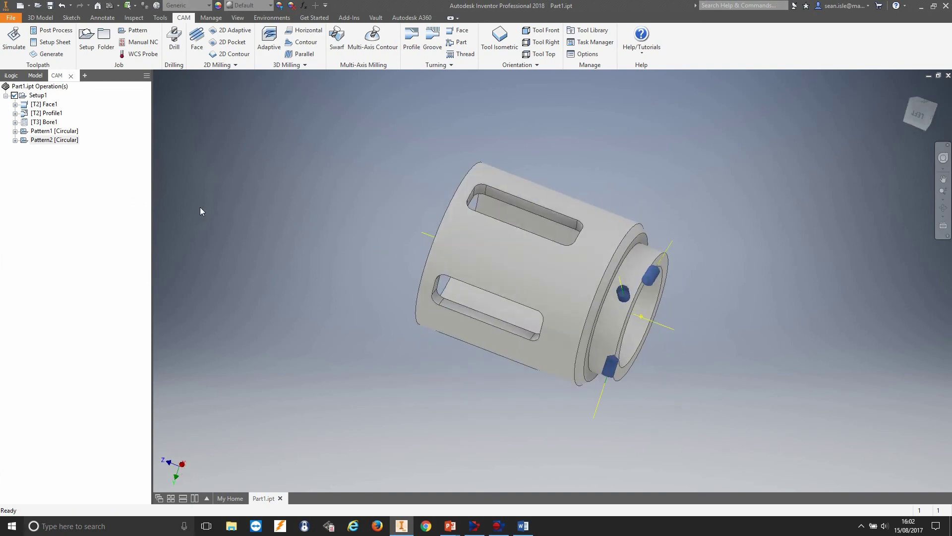
Preview the Setup1 stock and the Profile1, Pattern1 and Pattern2 toolpaths
click(35, 95)
shift+middle_drag(348, 236, 636, 158)
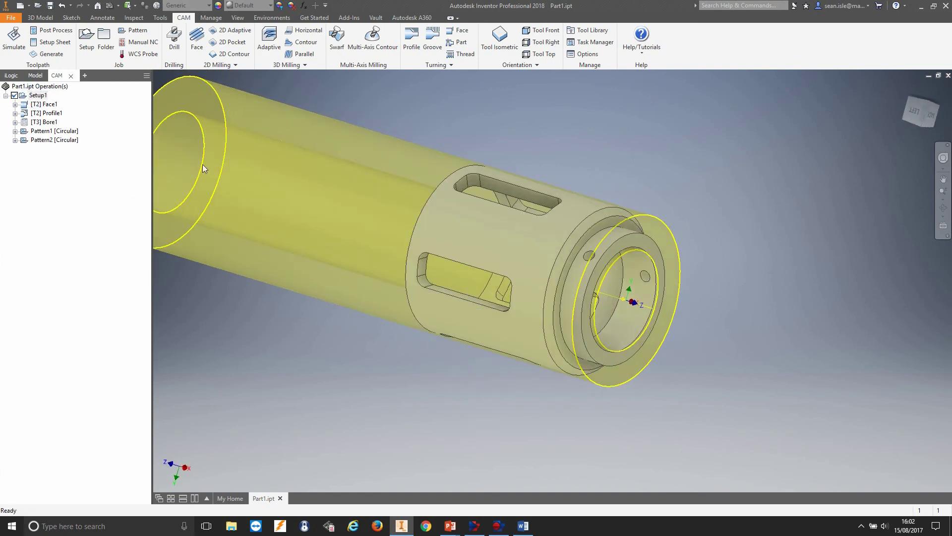
click(36, 104)
click(38, 113)
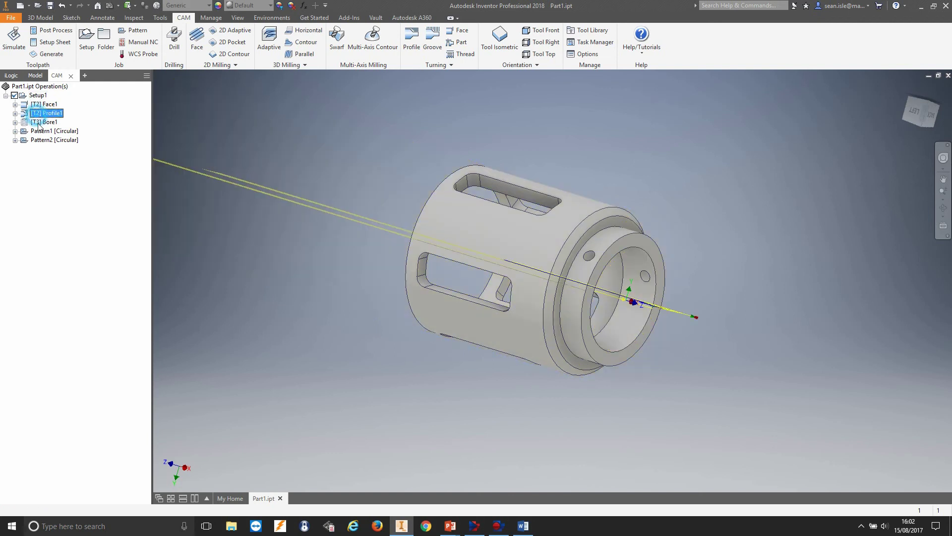
click(49, 131)
click(49, 140)
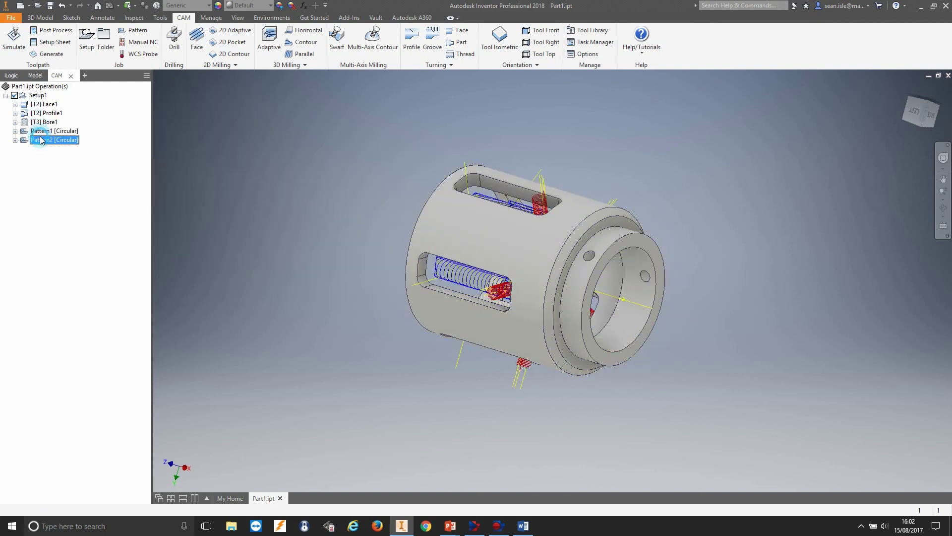
click(45, 184)
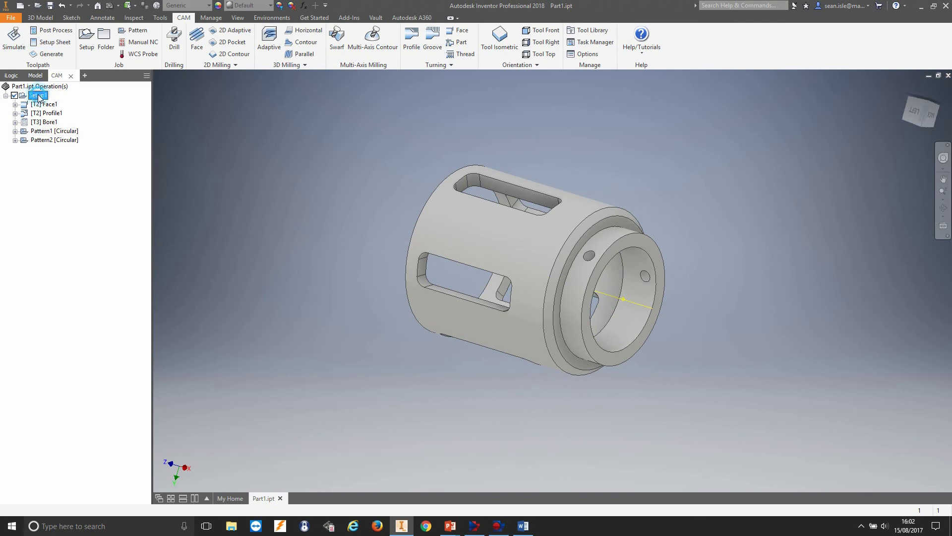
Open Post Process with the Inventor HSM Posts folder and browse the available post configurations
click(43, 35)
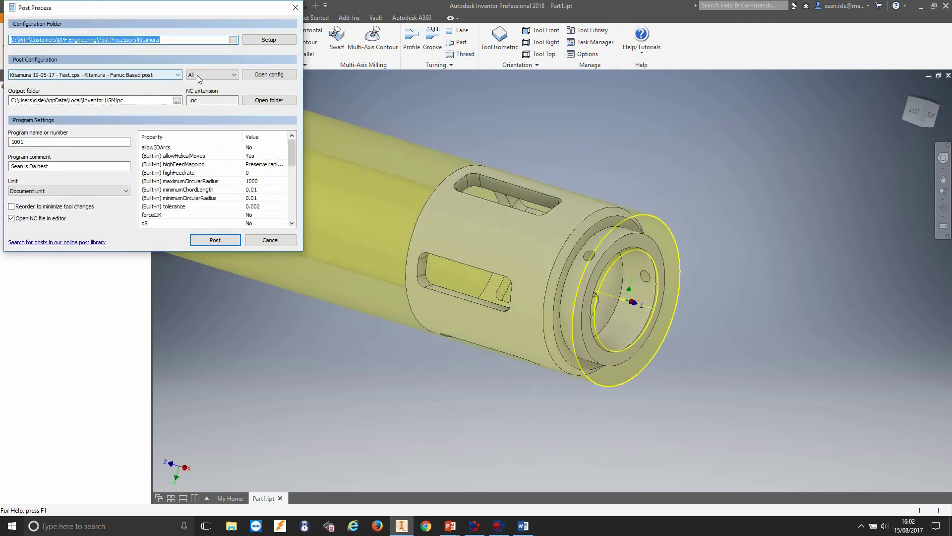
click(266, 42)
click(276, 62)
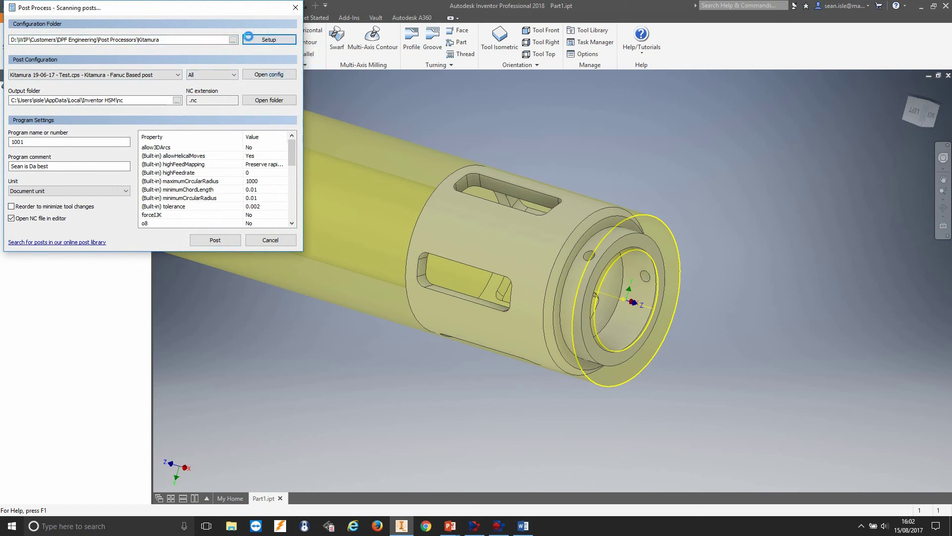
click(175, 76)
scroll(157, 156, down, 2)
drag(251, 127, 246, 161)
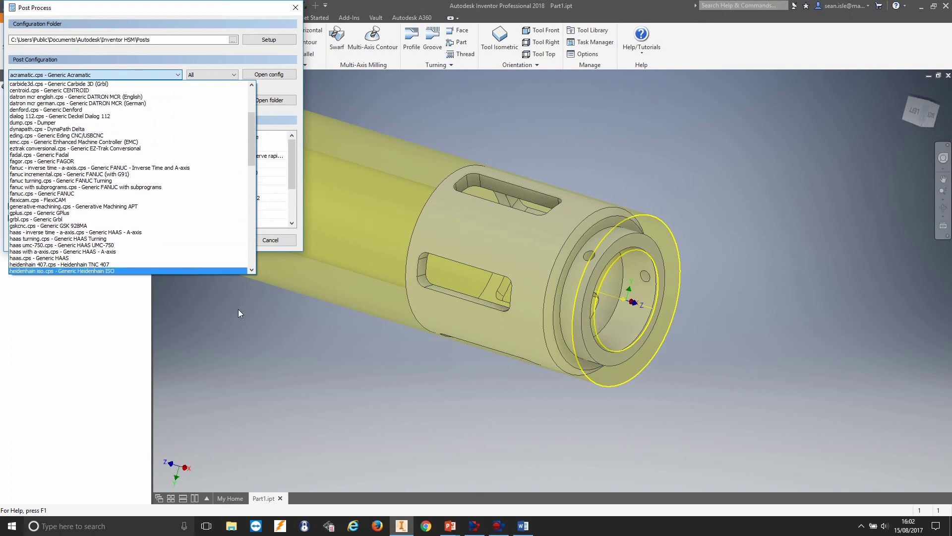
click(268, 349)
click(426, 526)
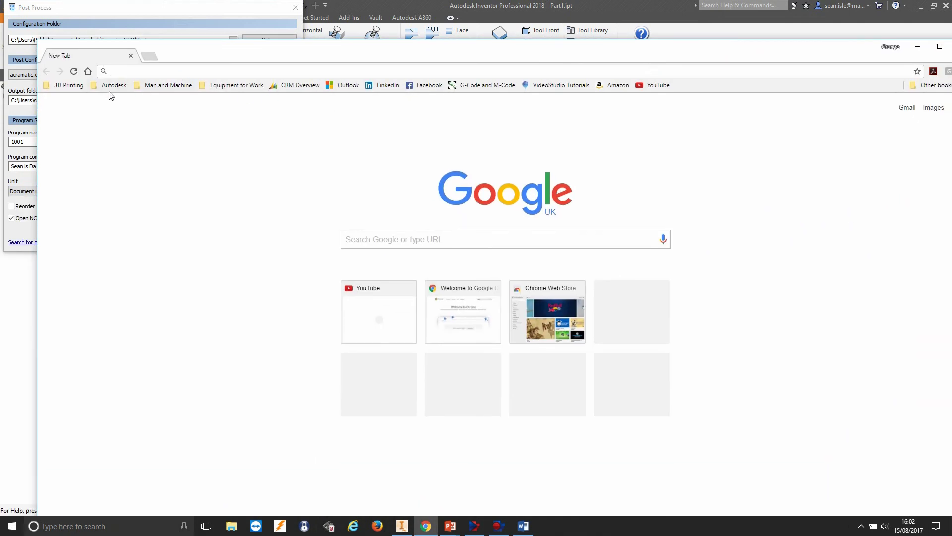
Search the Autodesk CAM Post Library for 'haas' and download the HAAS ST-30Y post
click(114, 85)
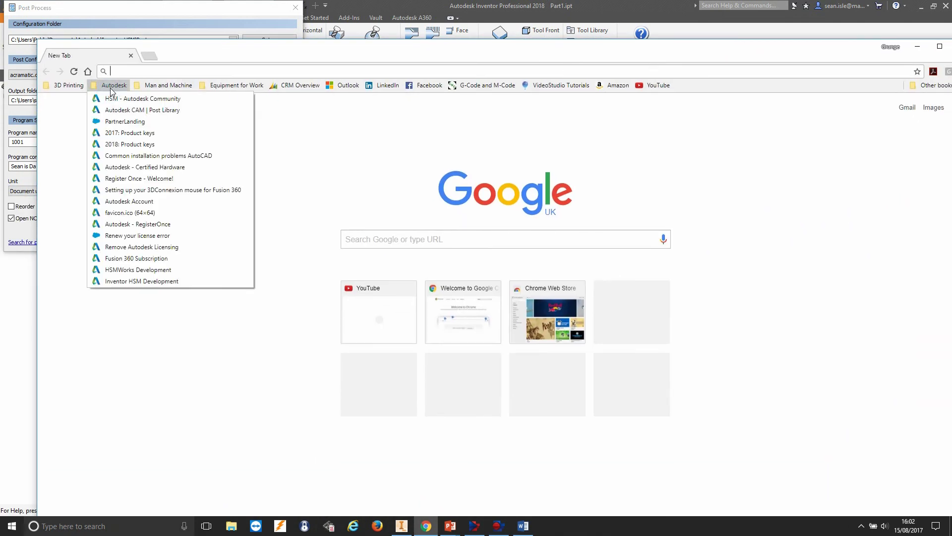
click(129, 104)
drag(328, 49, 304, 10)
drag(486, 8, 475, 11)
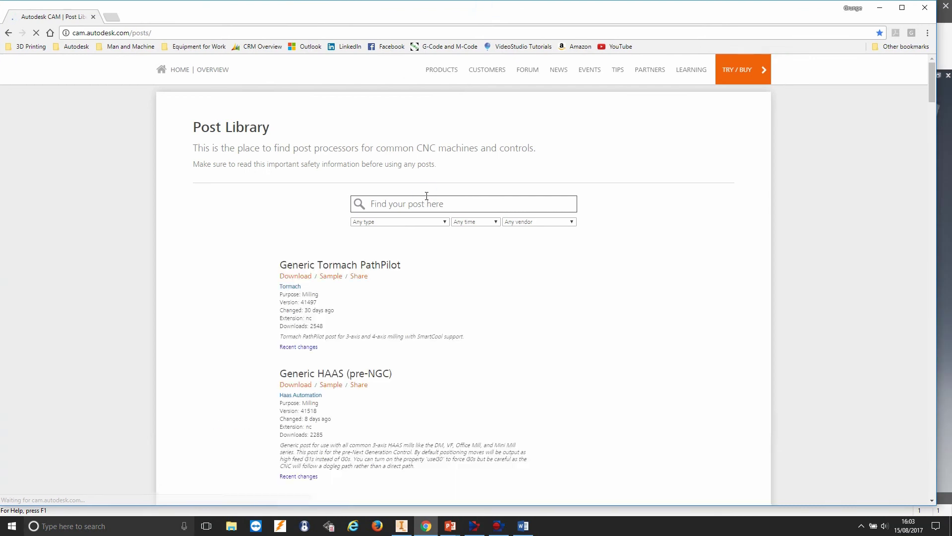
click(433, 196)
text(haas)
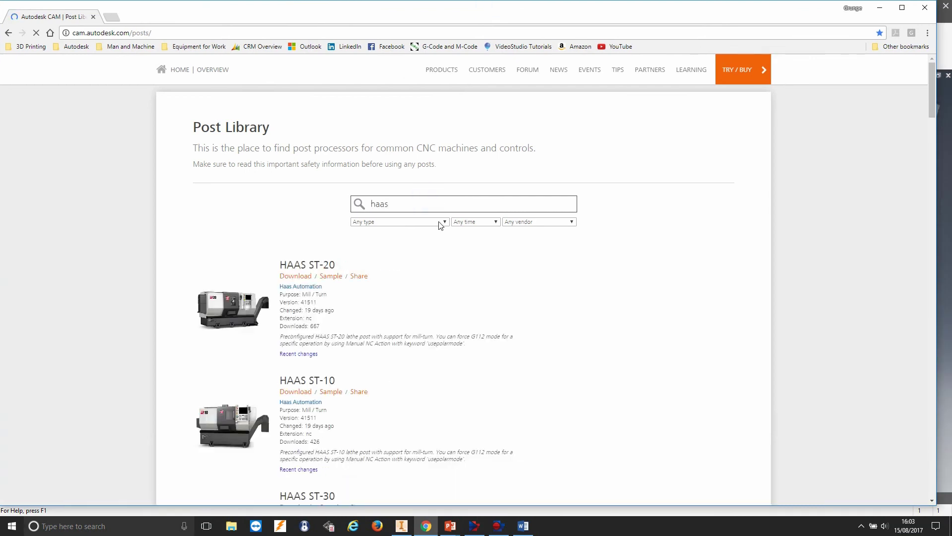
scroll(491, 285, down, 9)
scroll(524, 297, down, 10)
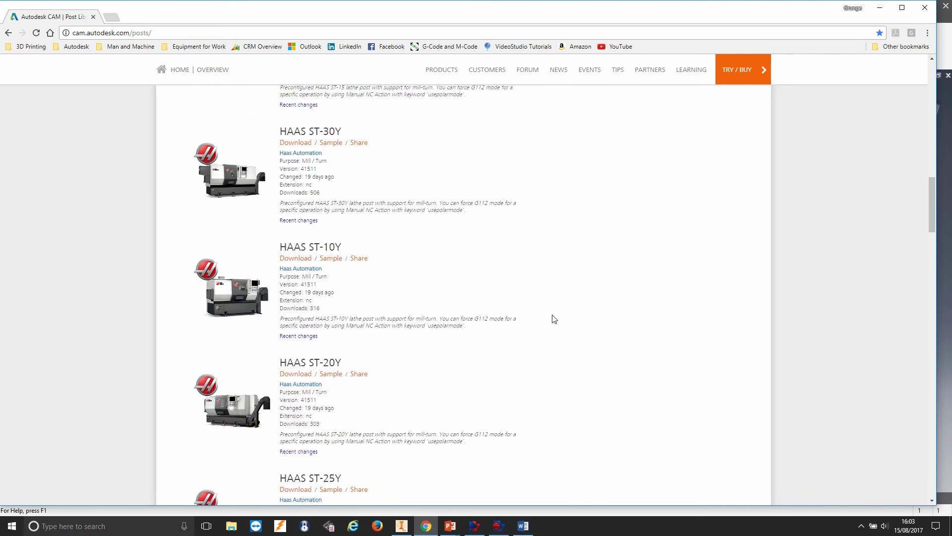
scroll(556, 320, up, 1)
scroll(566, 332, down, 5)
scroll(569, 337, up, 3)
scroll(571, 339, up, 2)
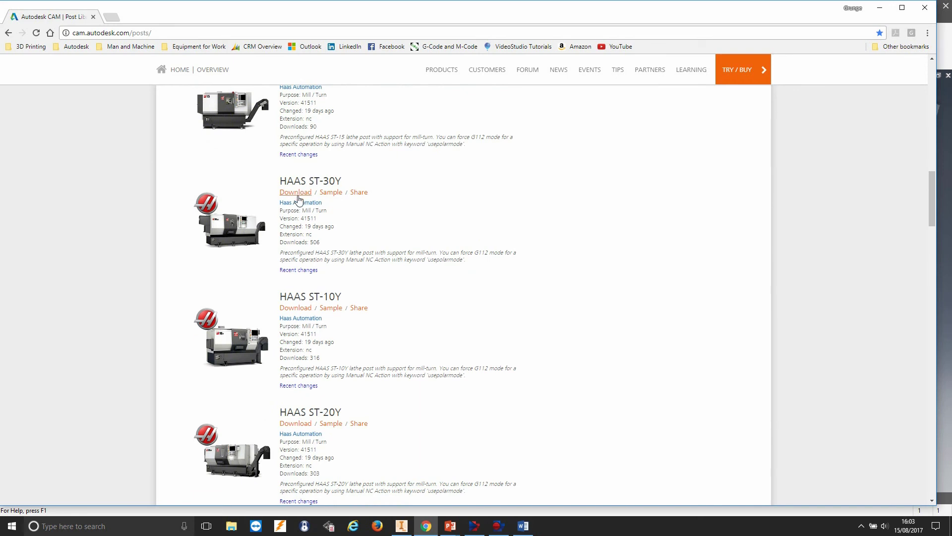
click(298, 196)
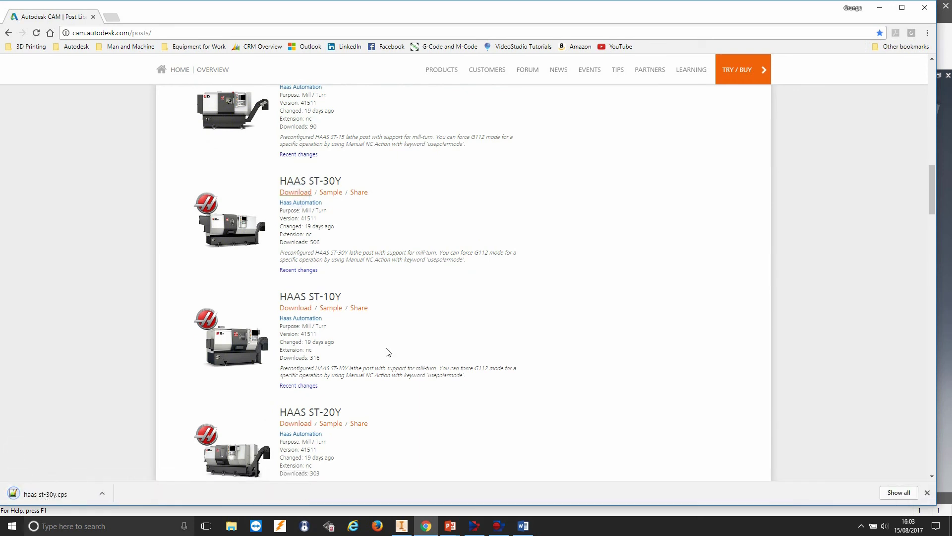
Copy haas st-30y.cps from the downloads folder onto the Desktop
right_click(88, 496)
click(117, 469)
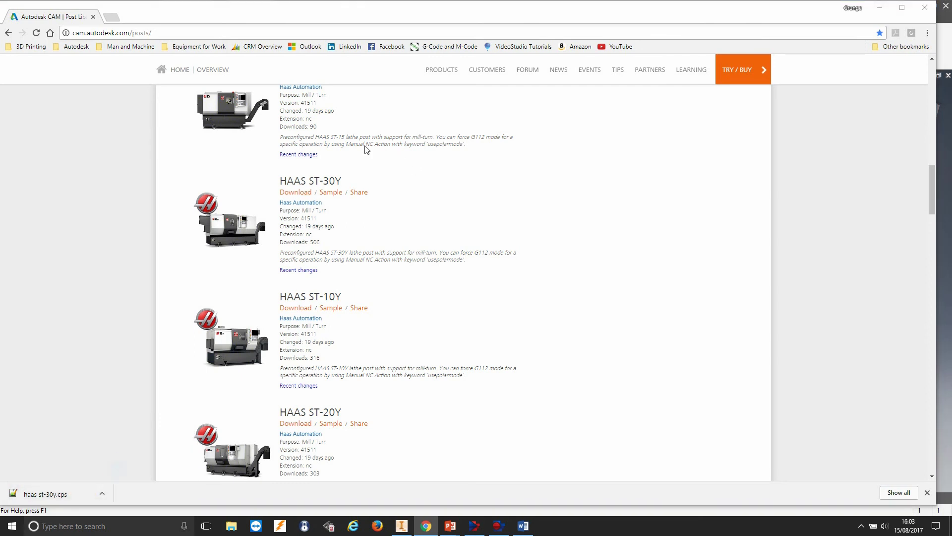
right_click(428, 130)
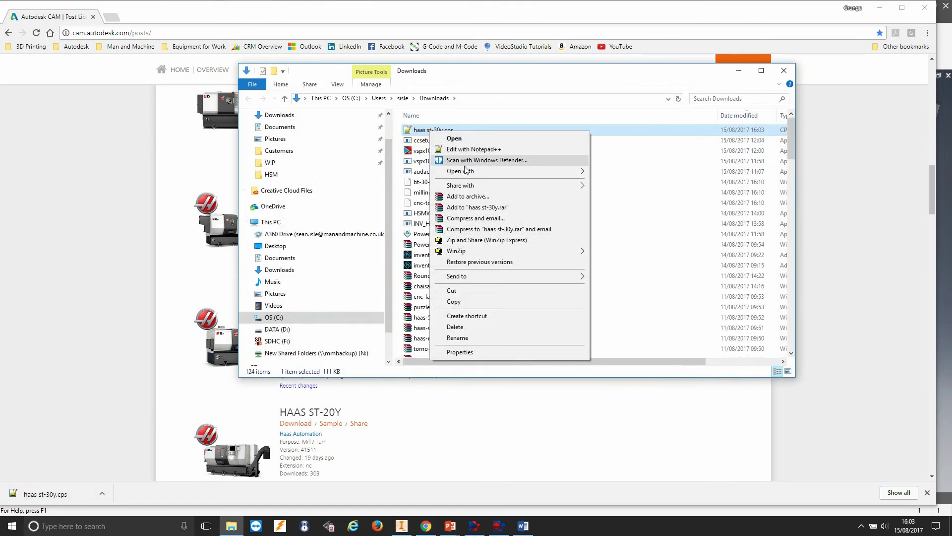
click(484, 301)
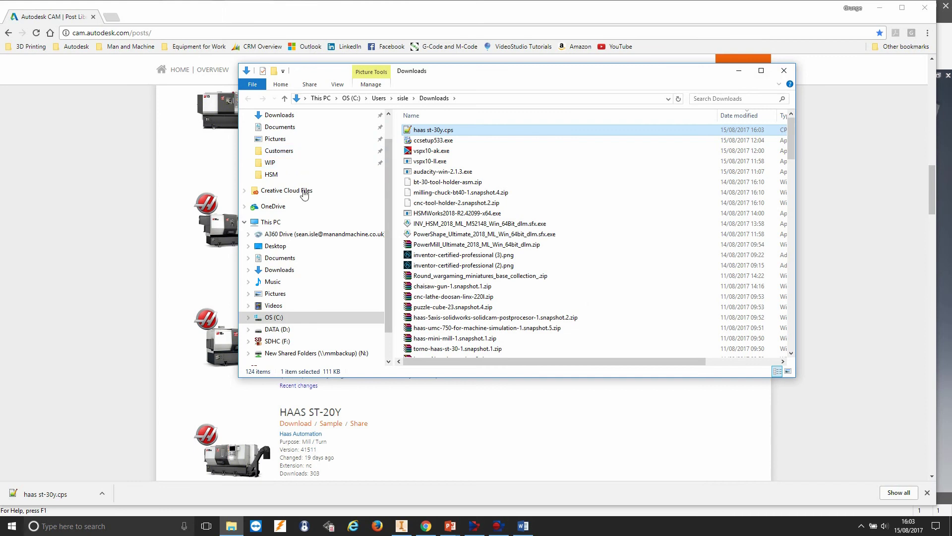
click(297, 245)
right_click(543, 258)
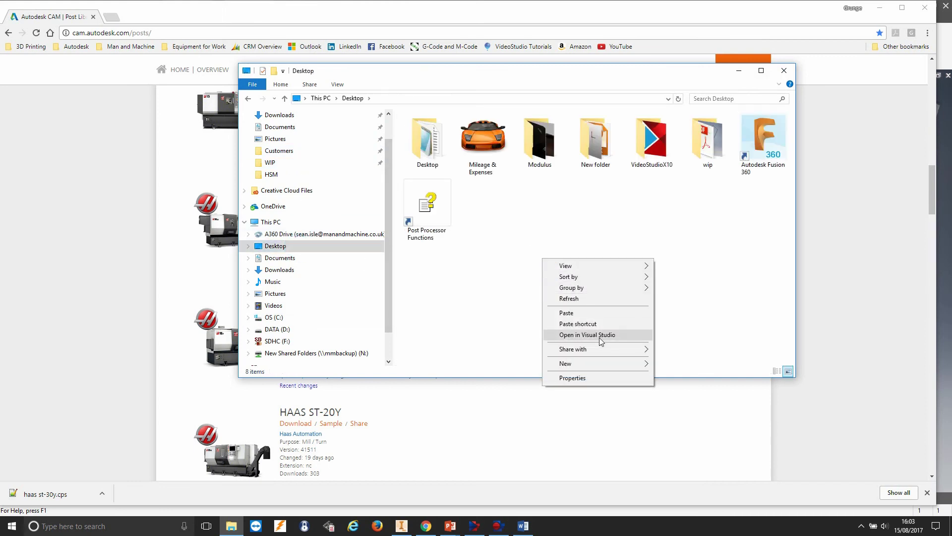
click(590, 312)
click(783, 70)
click(670, 330)
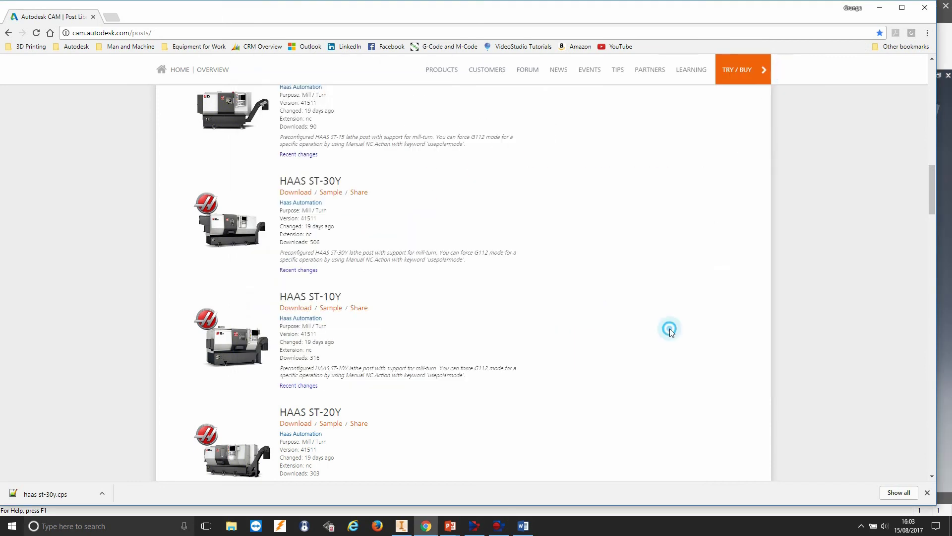
Set the post configuration folder to the Desktop and choose the haas st-30y.cps post
click(880, 7)
click(232, 41)
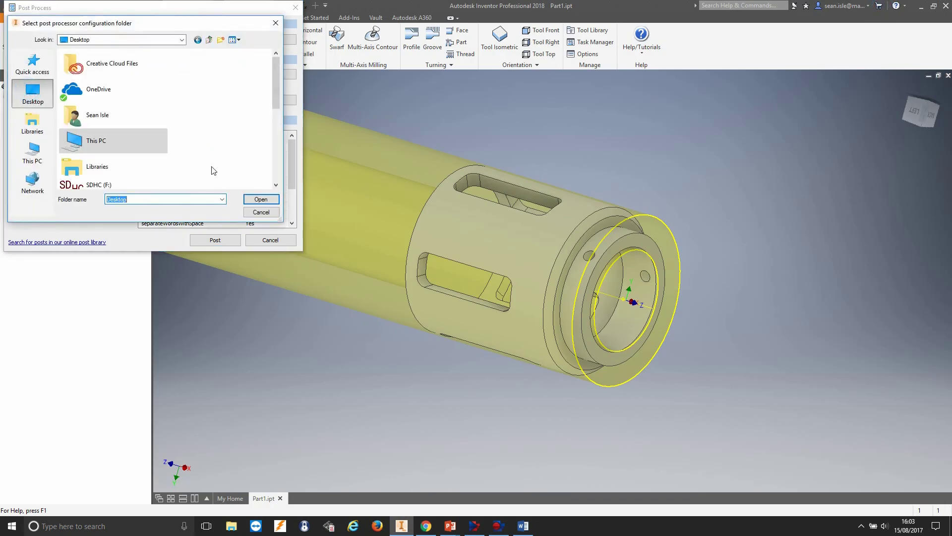
click(260, 199)
click(175, 101)
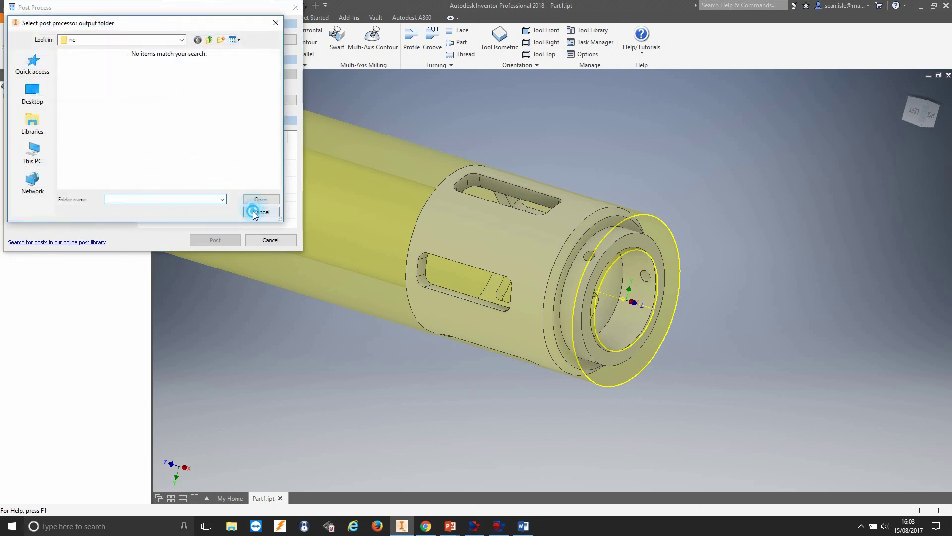
click(254, 212)
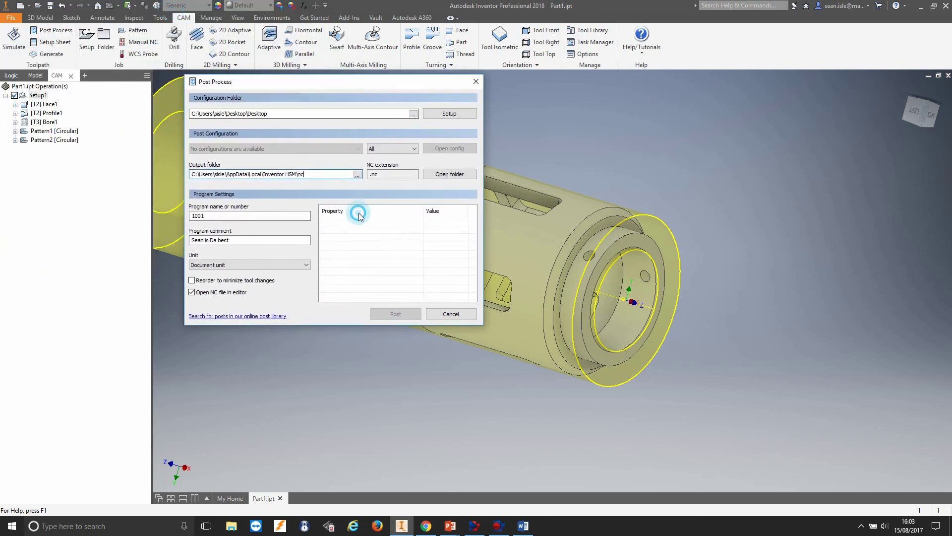
click(413, 114)
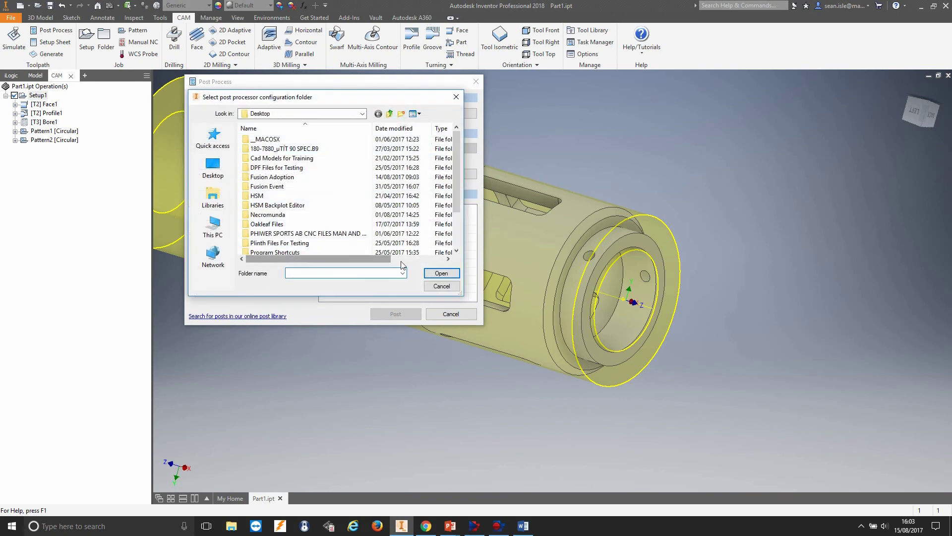
click(213, 167)
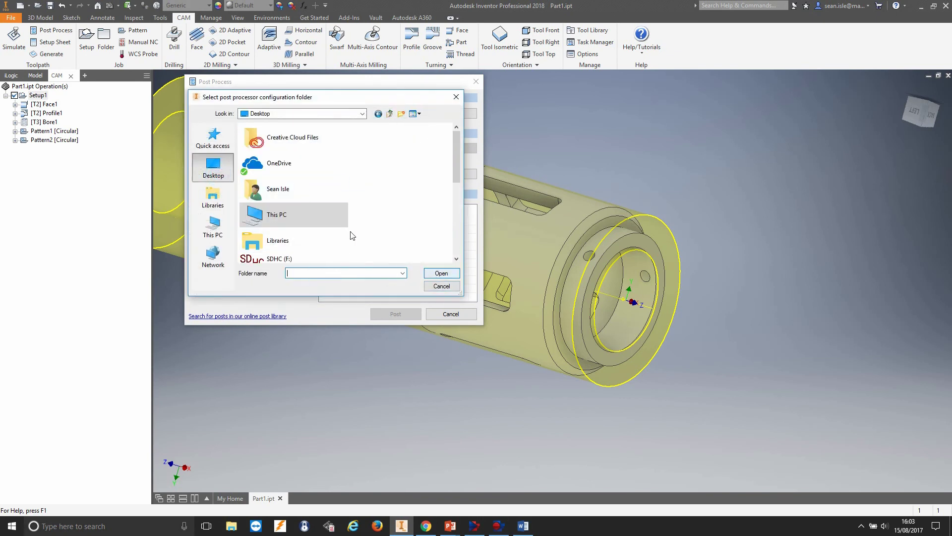
click(440, 273)
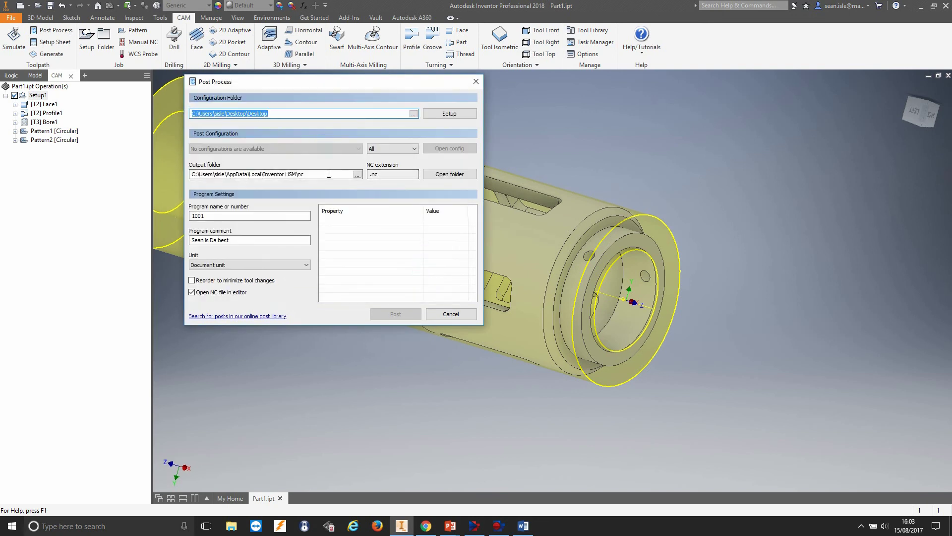
click(352, 174)
click(288, 114)
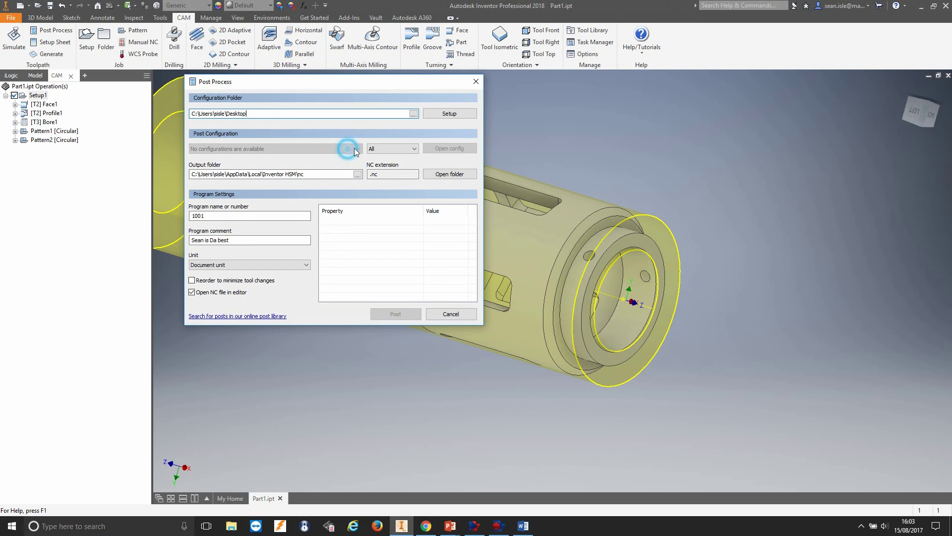
click(329, 148)
click(276, 158)
click(253, 114)
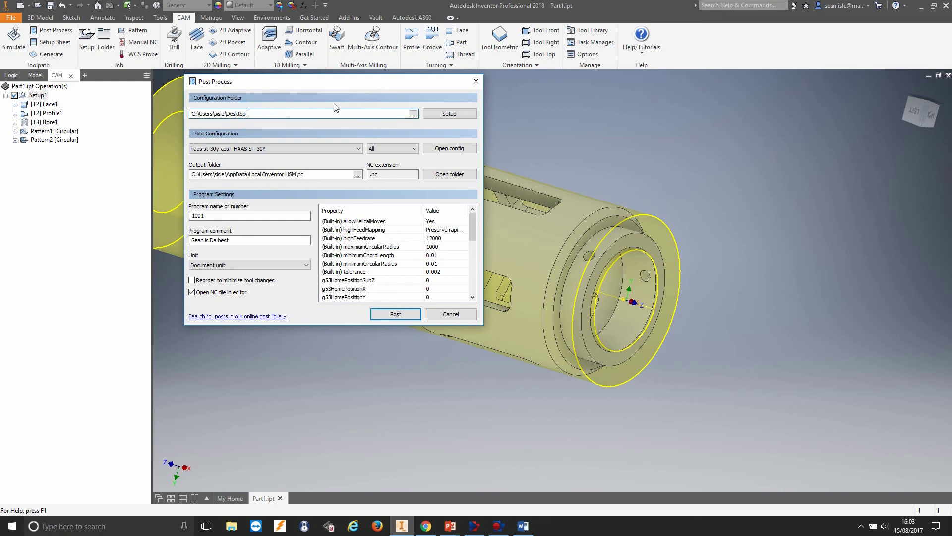
drag(370, 91, 445, 100)
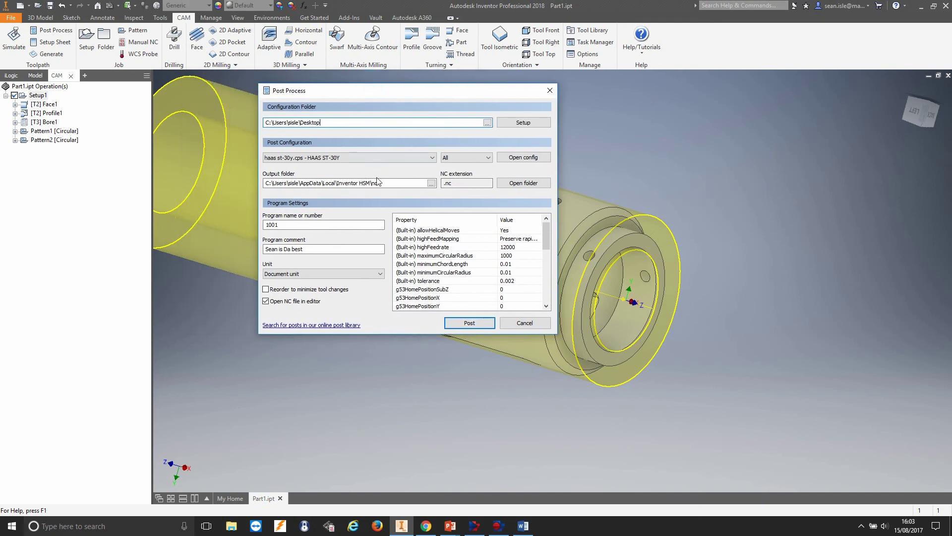
Post the program and save it as 1001.nc, replacing the existing file
click(457, 322)
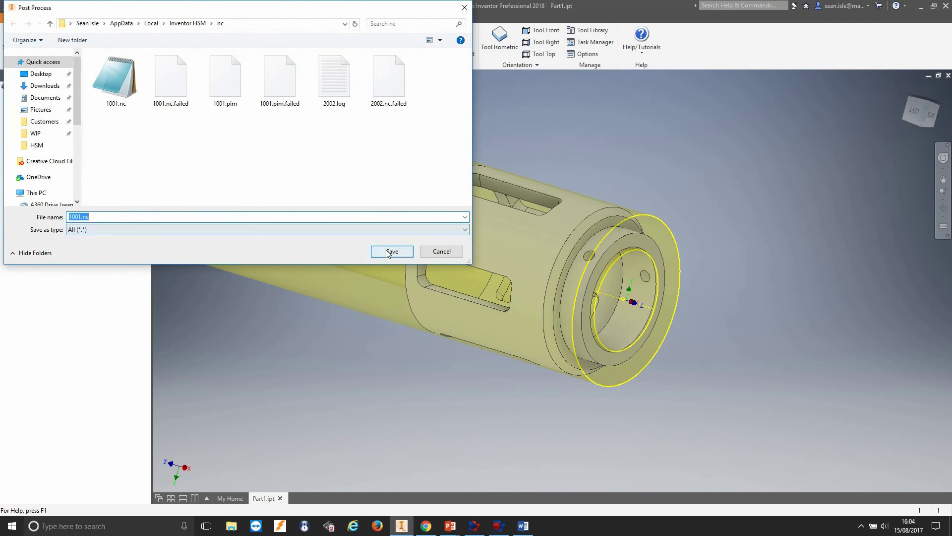
click(391, 251)
click(489, 263)
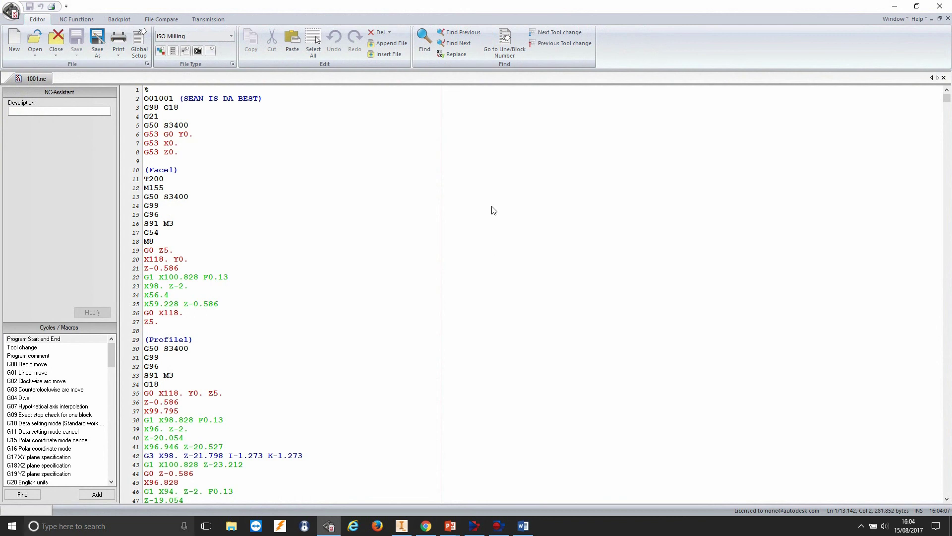
Inspect line 2 of 1001.nc, with program number O01001 and its comment
scroll(327, 189, down, 6)
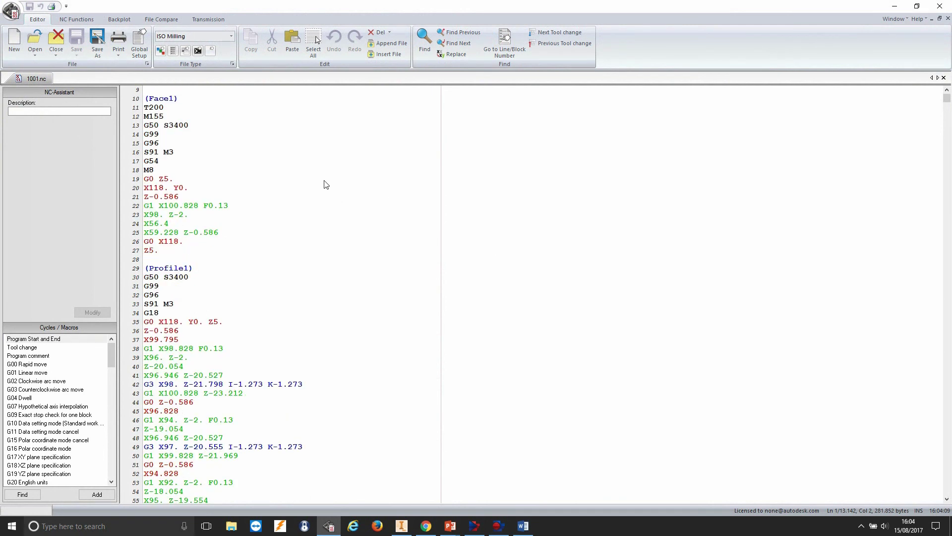
scroll(330, 198, up, 6)
drag(264, 98, 144, 99)
click(288, 98)
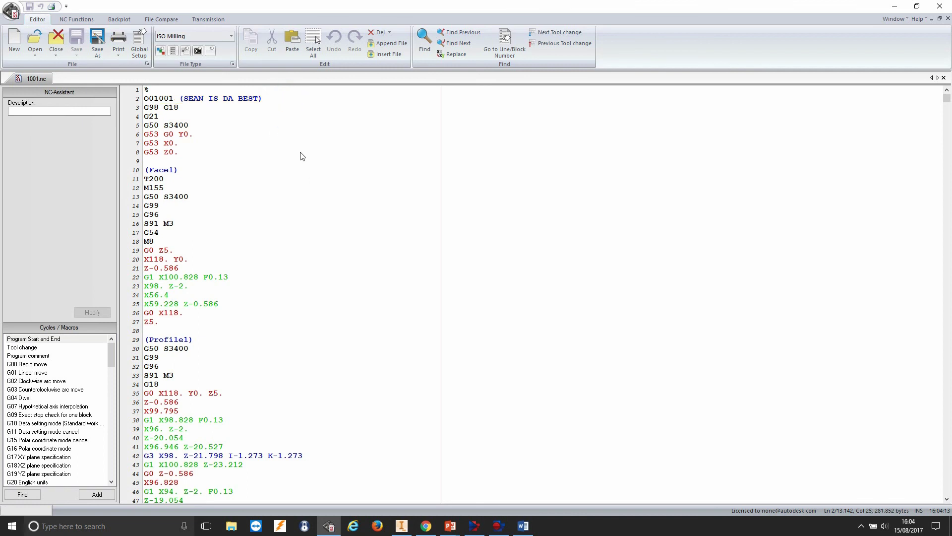
drag(145, 100, 174, 100)
click(174, 101)
Re-post the program from Inventor's post-processing settings, reviewing the program comment
click(402, 524)
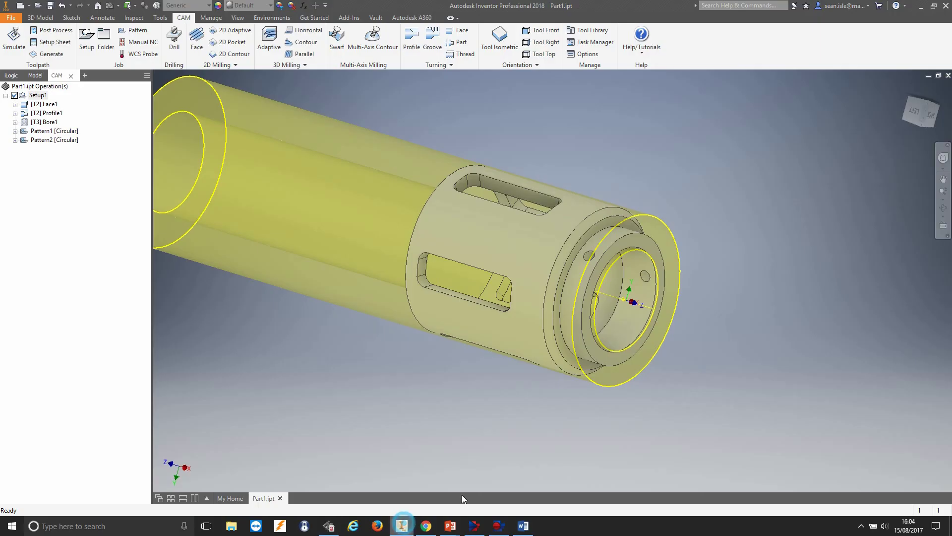
click(54, 31)
drag(326, 246, 226, 251)
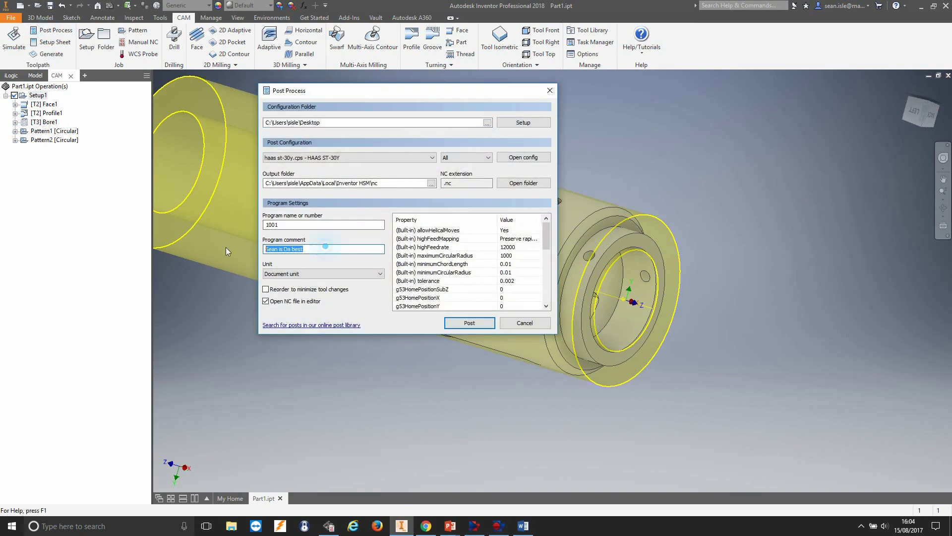
click(484, 318)
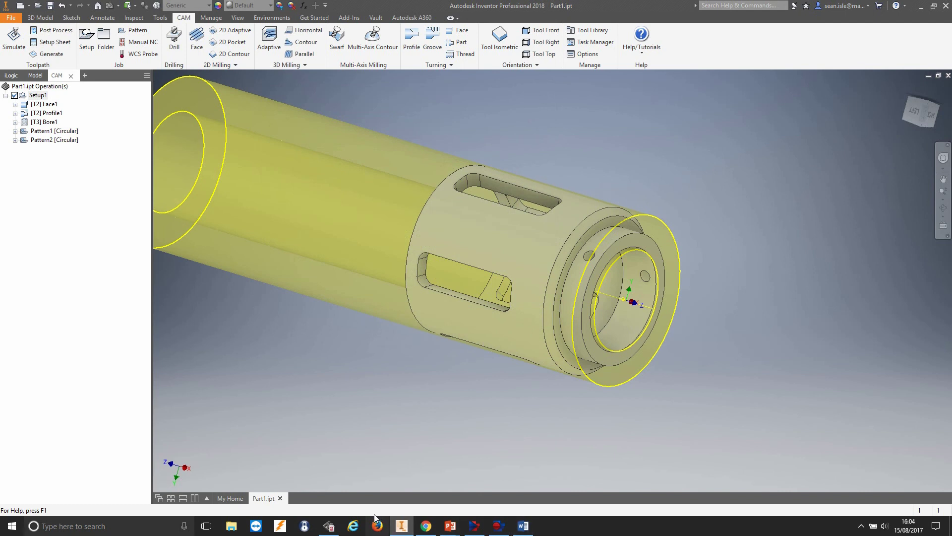
Check the program comment on line 2 of the regenerated 1001.nc code
click(329, 525)
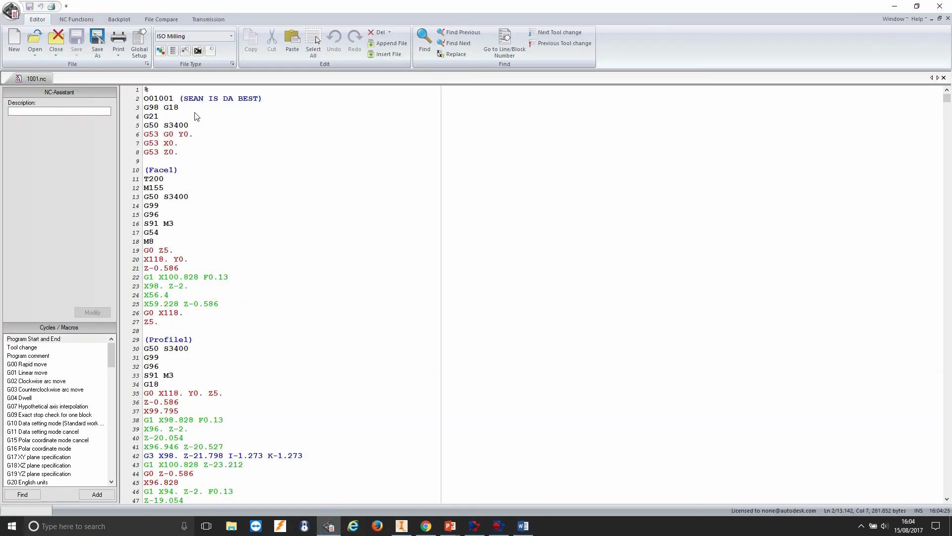
click(185, 94)
drag(178, 98, 261, 98)
click(269, 96)
scroll(214, 138, down, 1)
scroll(223, 164, down, 2)
scroll(169, 123, up, 4)
Scroll through the rest of the NC code, then show the closing 'Thank you' slide
scroll(197, 218, down, 10)
scroll(576, 187, down, 12)
mouse_move(946, 101)
mouse_down()
mouse_move(951, 393)
mouse_move(947, 94)
mouse_up()
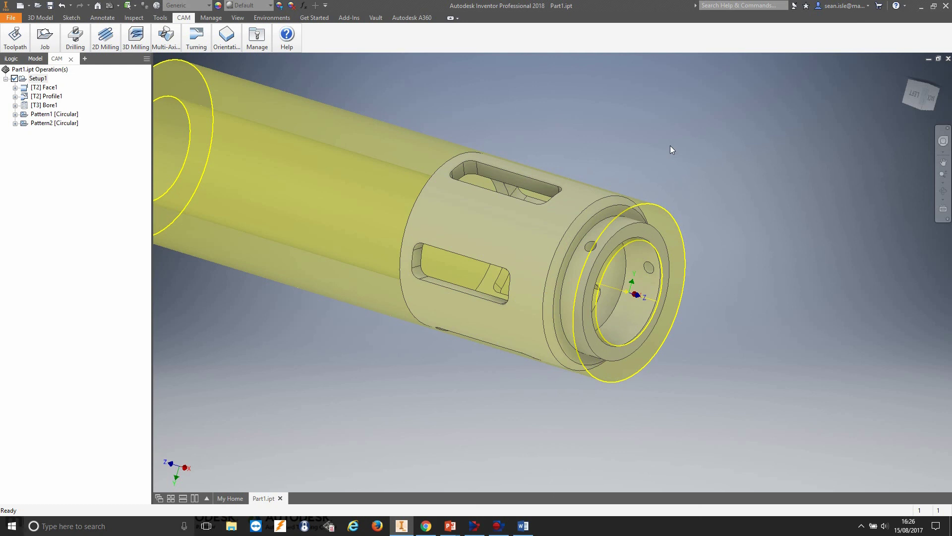
key(super+Tab)
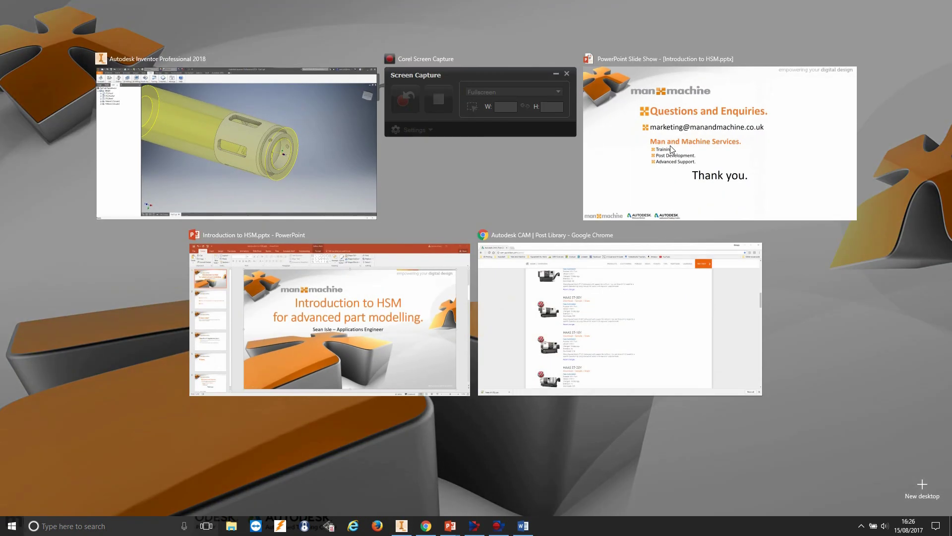
click(671, 147)
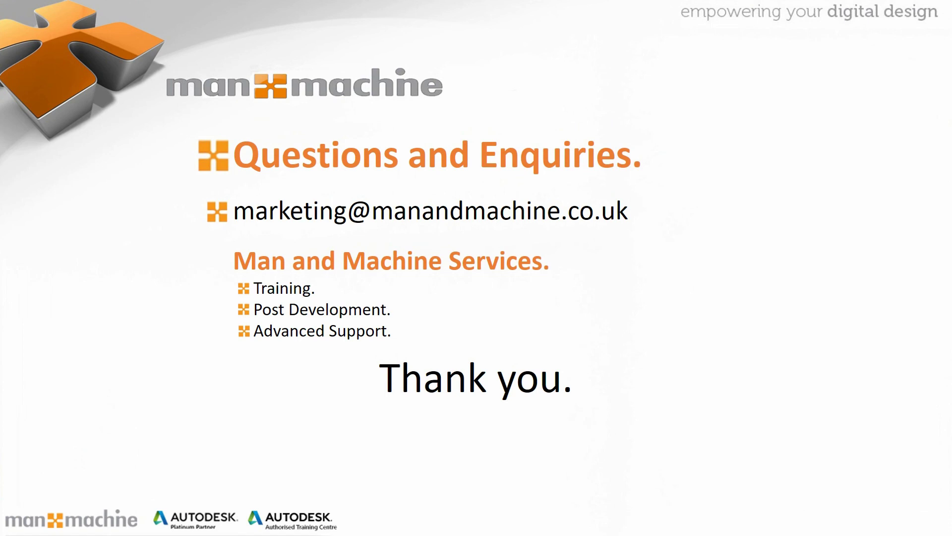